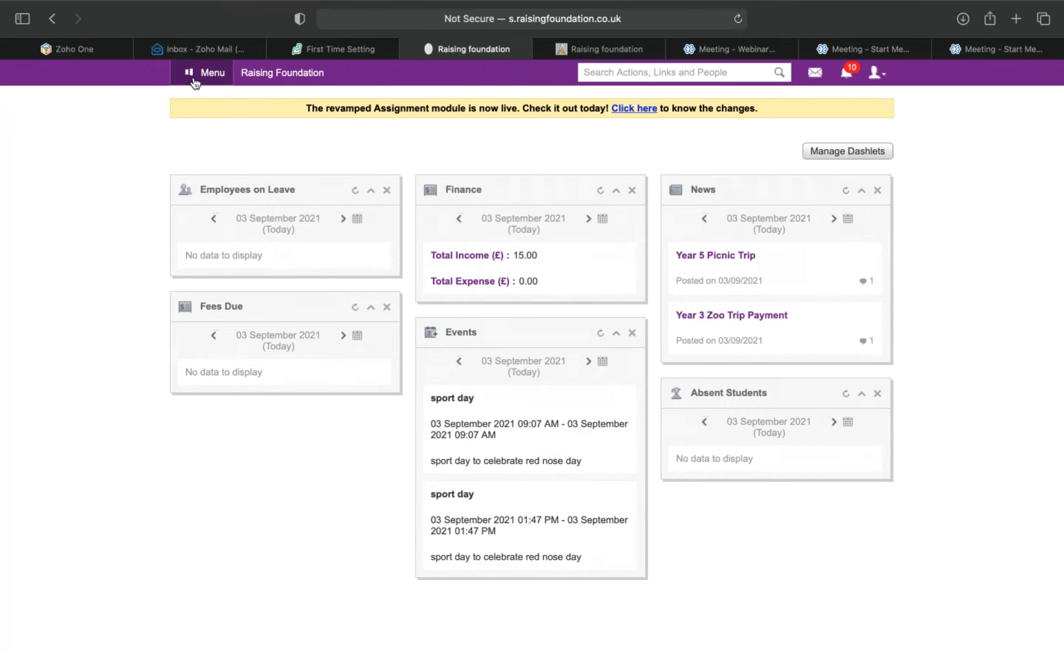
Step: Open the HR Settings page of the Human Resource module
{"action": "left_click", "coordinate": [195, 82]}
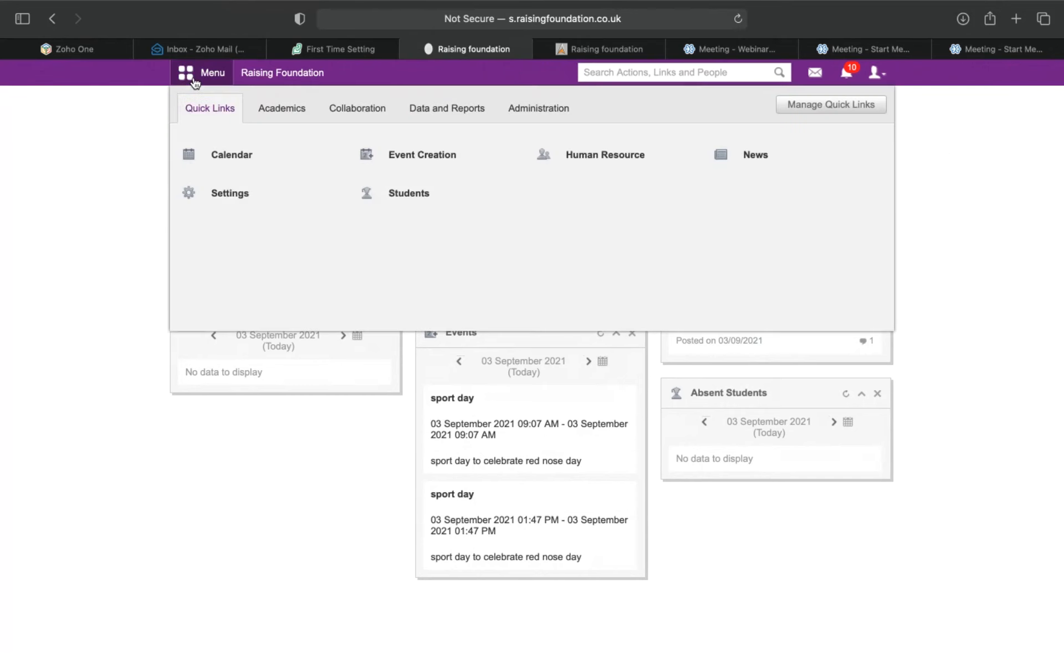
{"action": "mouse_move", "coordinate": [593, 157]}
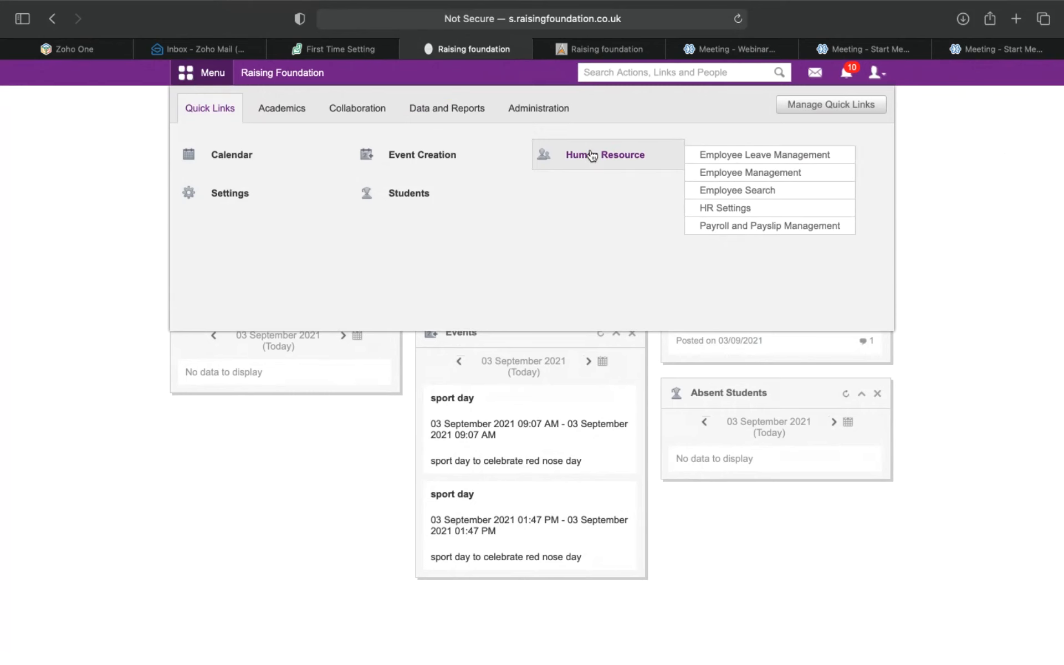
{"action": "left_click", "coordinate": [733, 214]}
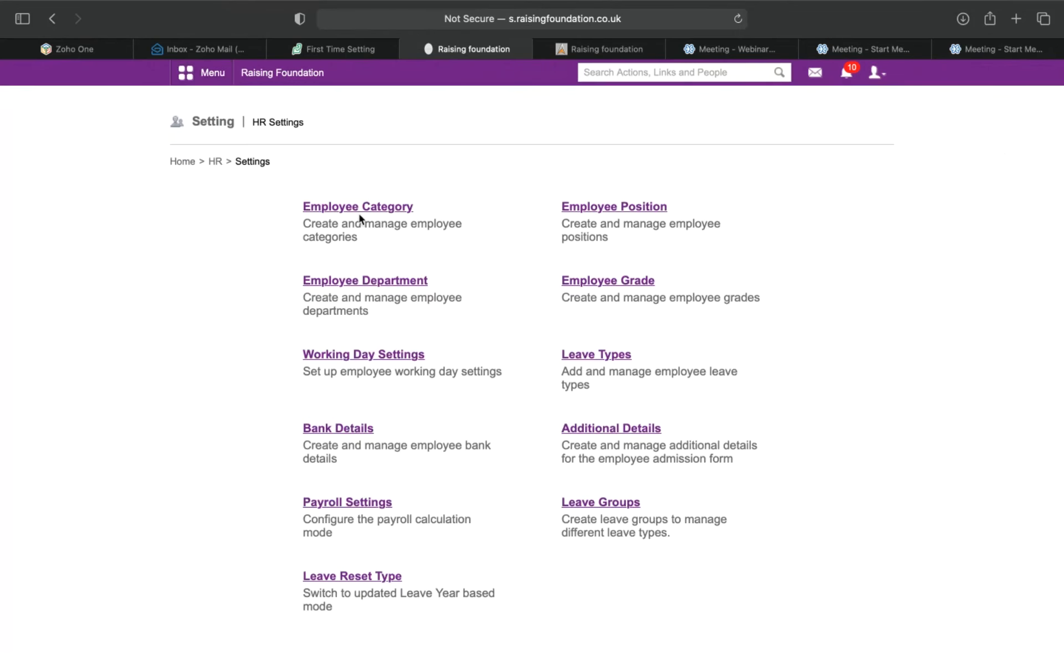
Step: Examine the Employee Category settings, including the name, prefix and status fields and the list of active categories
{"action": "scroll", "coordinate": [359, 217], "scroll_direction": "down", "scroll_amount": 1}
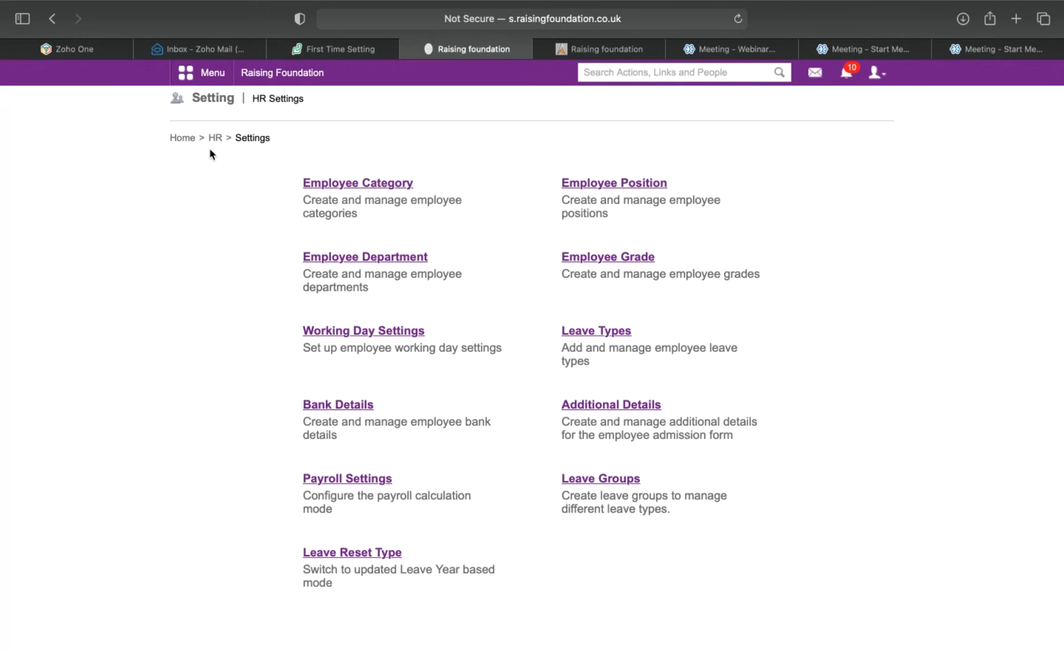
{"action": "left_click", "coordinate": [339, 185]}
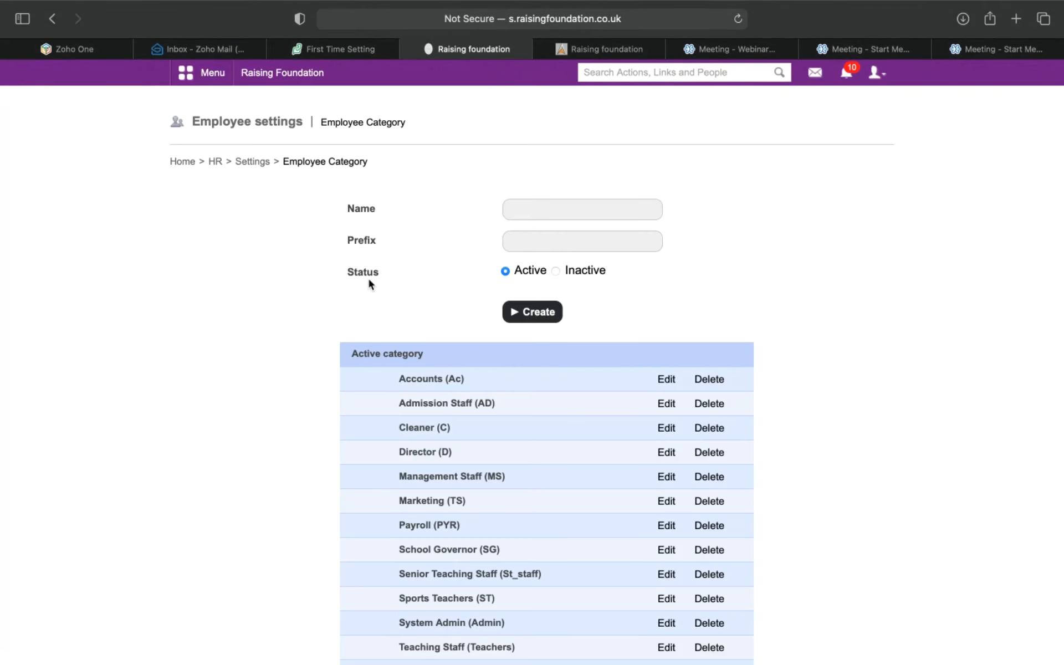
{"action": "scroll", "coordinate": [369, 390], "scroll_direction": "down", "scroll_amount": 1}
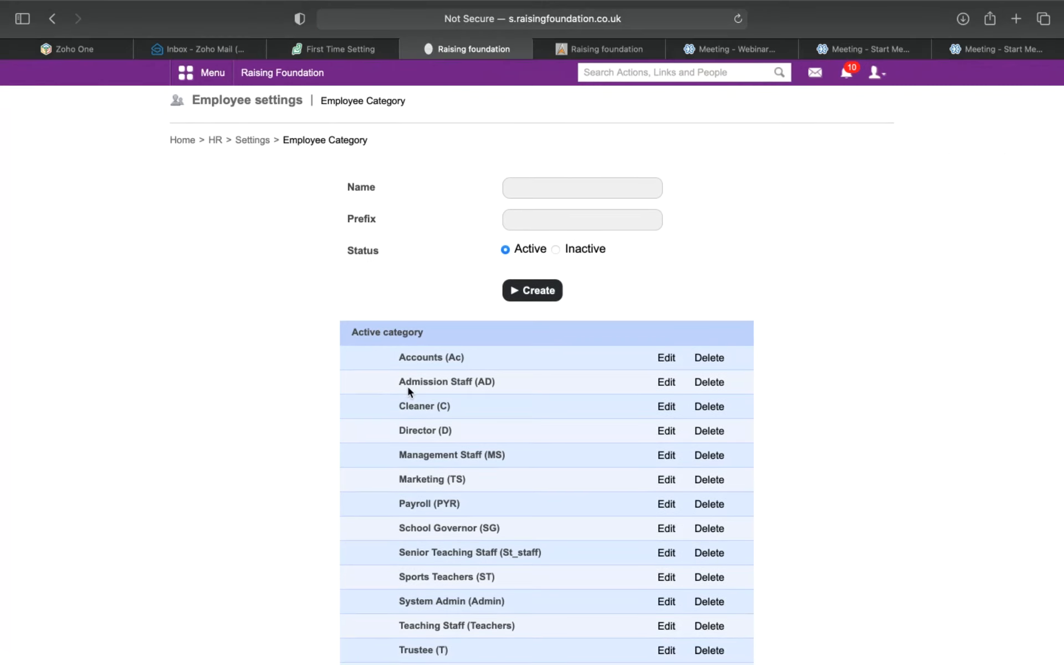
{"action": "scroll", "coordinate": [408, 390], "scroll_direction": "down", "scroll_amount": 2}
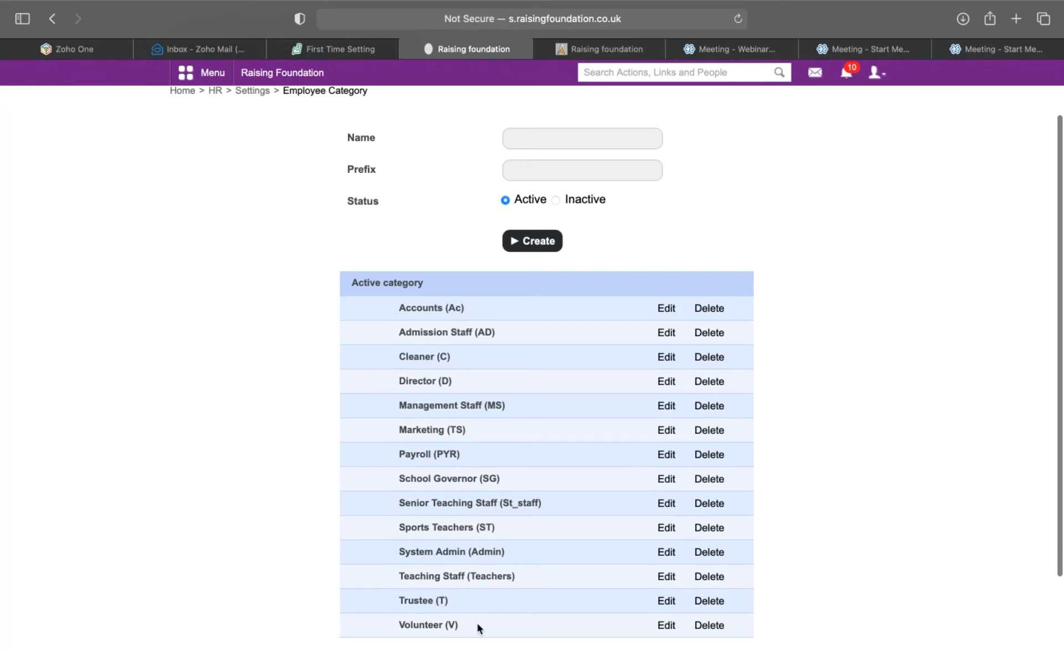
{"action": "scroll", "coordinate": [331, 147], "scroll_direction": "up", "scroll_amount": 2}
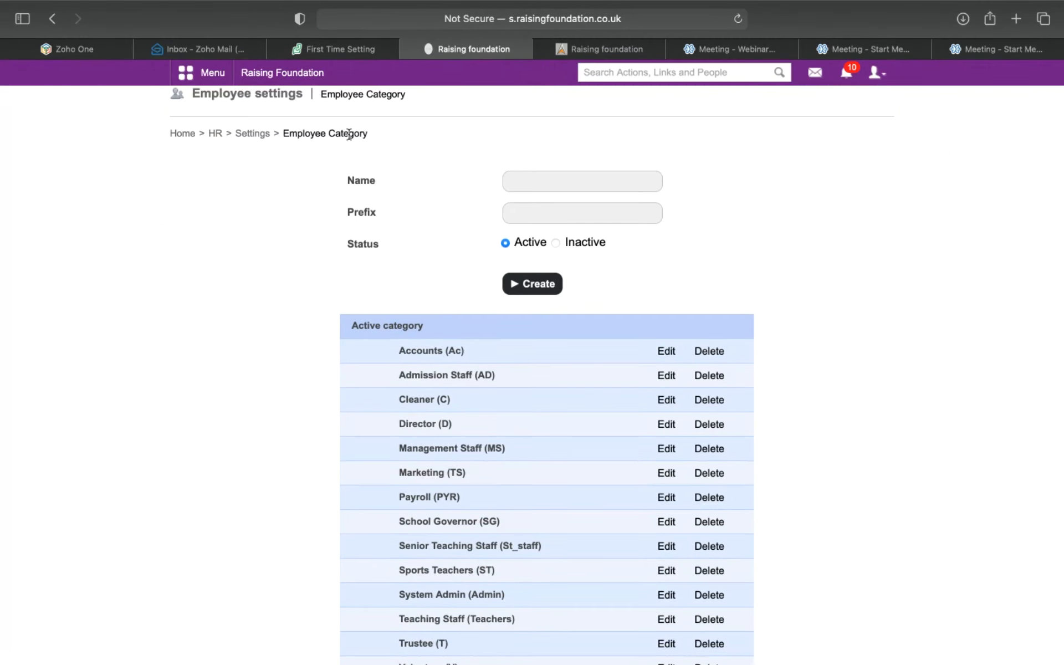
{"action": "left_click", "coordinate": [532, 182]}
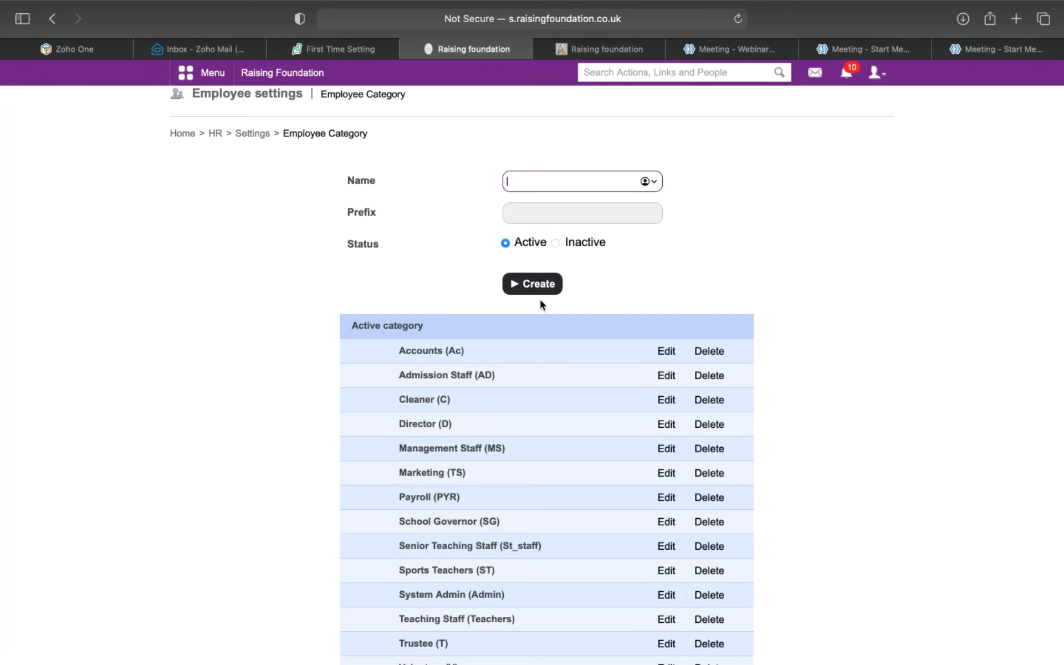
{"action": "scroll", "coordinate": [444, 398], "scroll_direction": "down", "scroll_amount": 2}
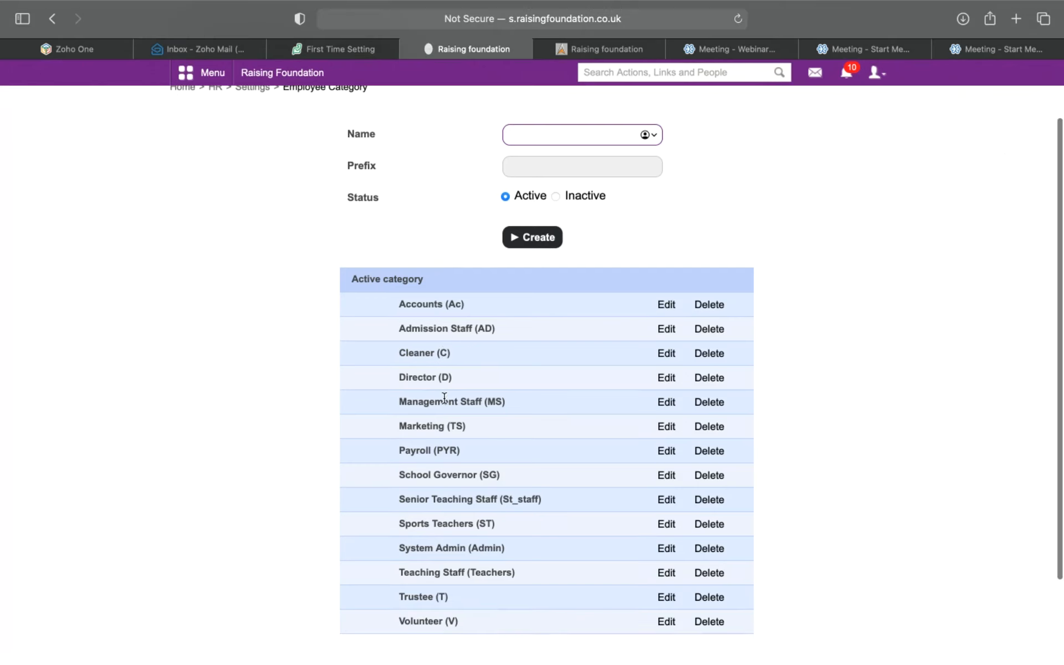
{"action": "left_click_drag", "start_coordinate": [355, 274], "coordinate": [425, 277]}
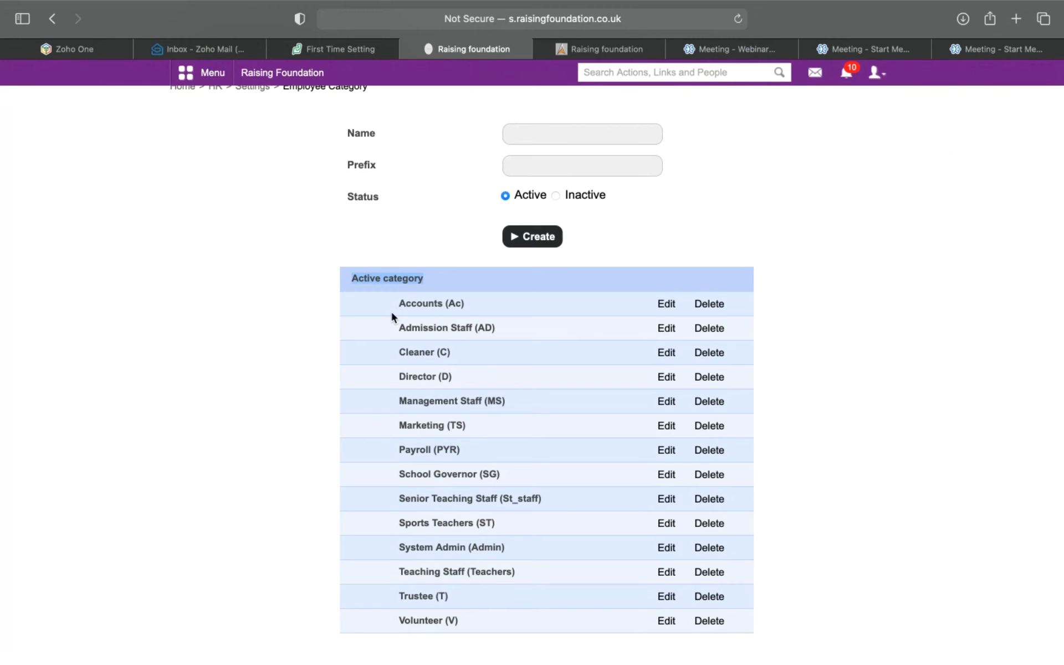
{"action": "scroll", "coordinate": [391, 313], "scroll_direction": "up", "scroll_amount": 2}
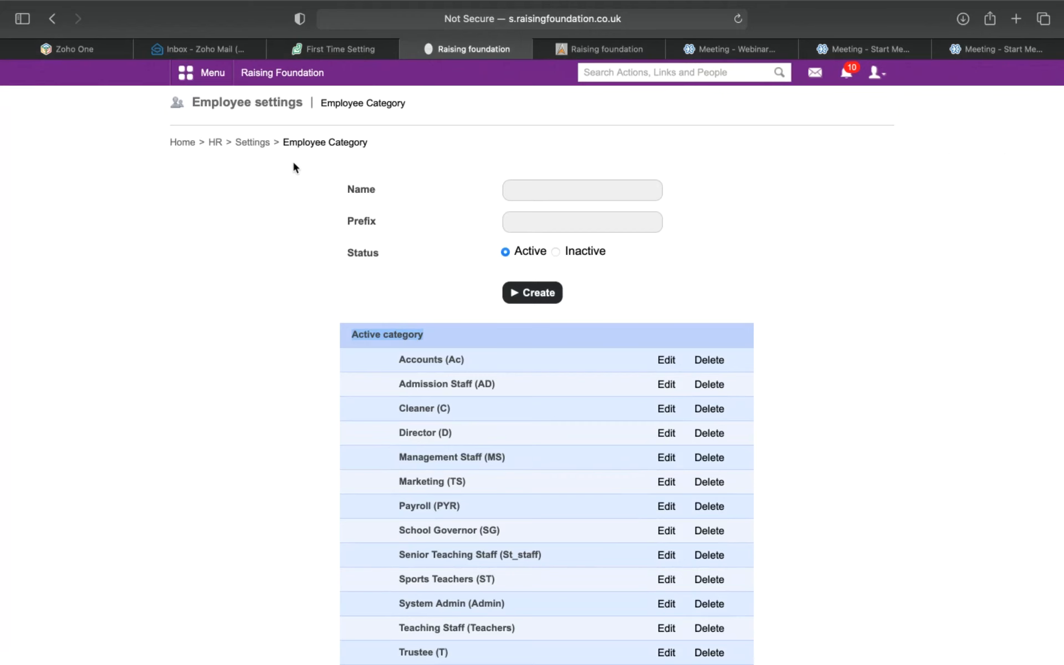
Step: Examine the Employee Position settings in HR Settings, including the available employee categories and the list of active positions
{"action": "left_click", "coordinate": [257, 143]}
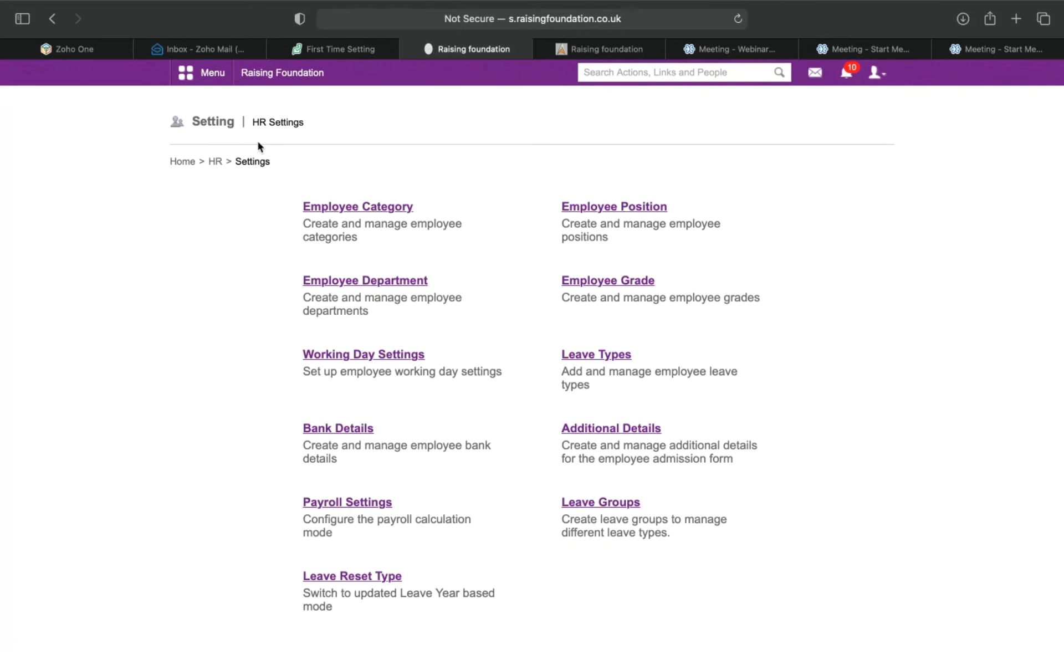
{"action": "left_click", "coordinate": [614, 211]}
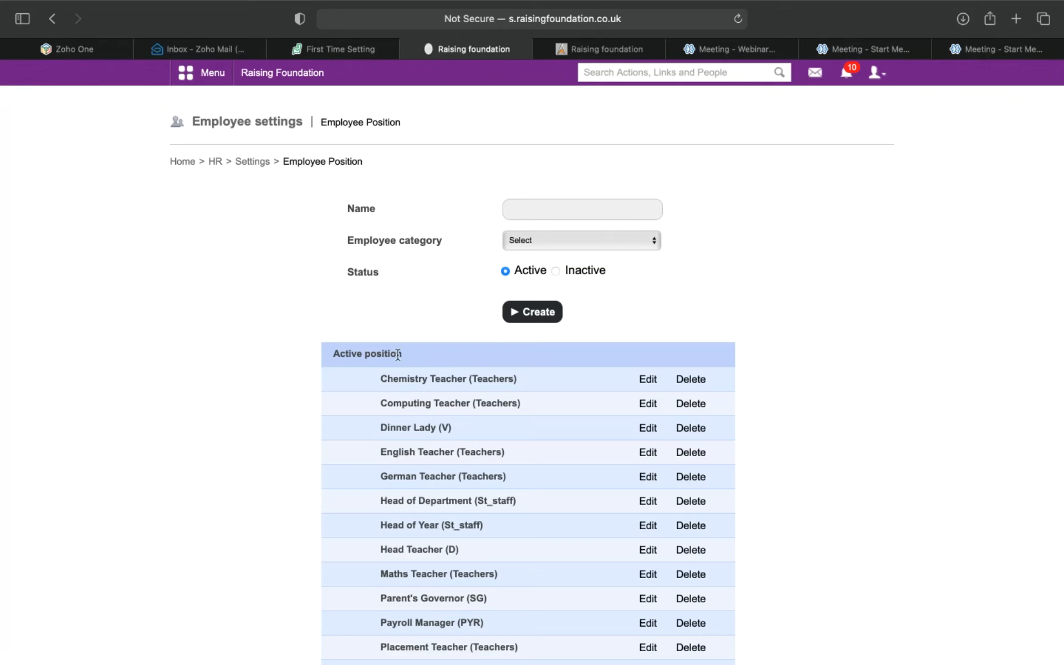
{"action": "scroll", "coordinate": [397, 352], "scroll_direction": "down", "scroll_amount": 2}
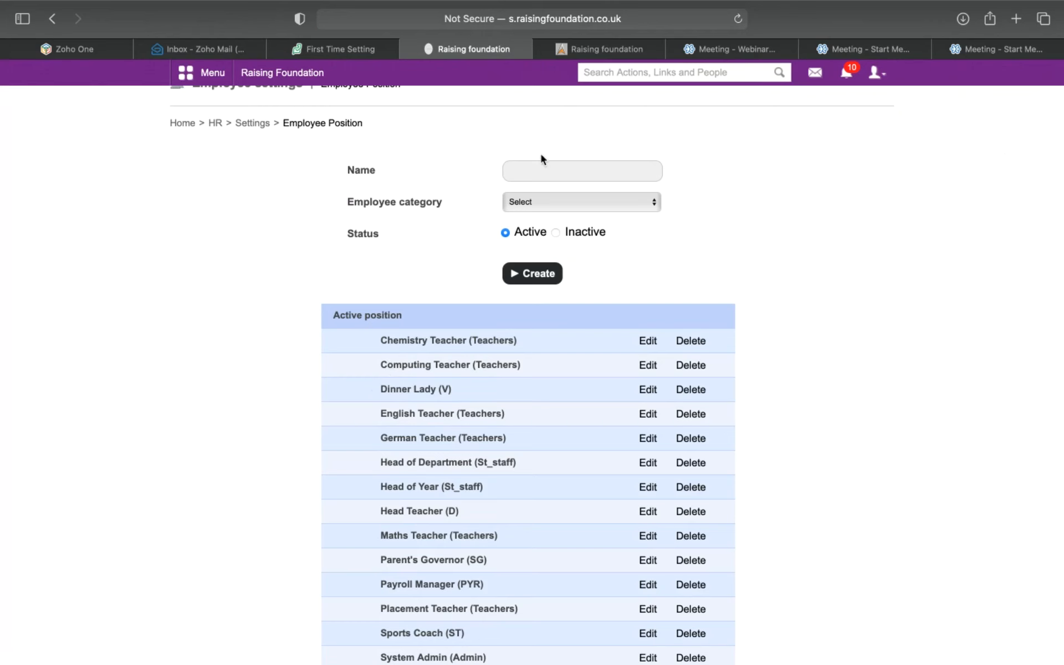
{"action": "left_click", "coordinate": [544, 201]}
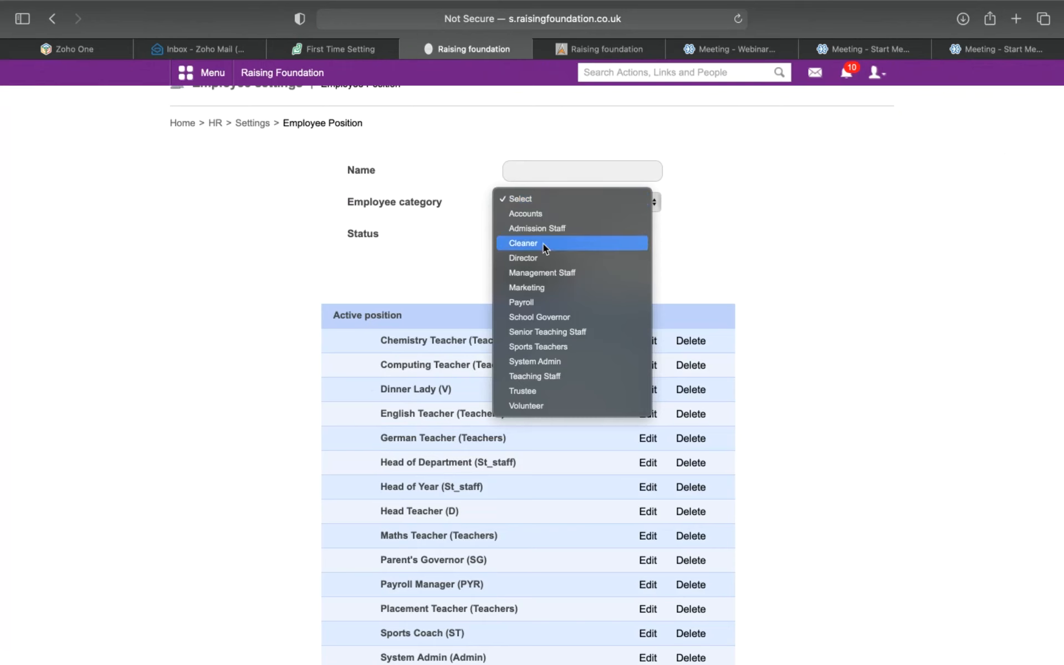
{"action": "left_click", "coordinate": [567, 180]}
{"action": "left_click", "coordinate": [511, 167]}
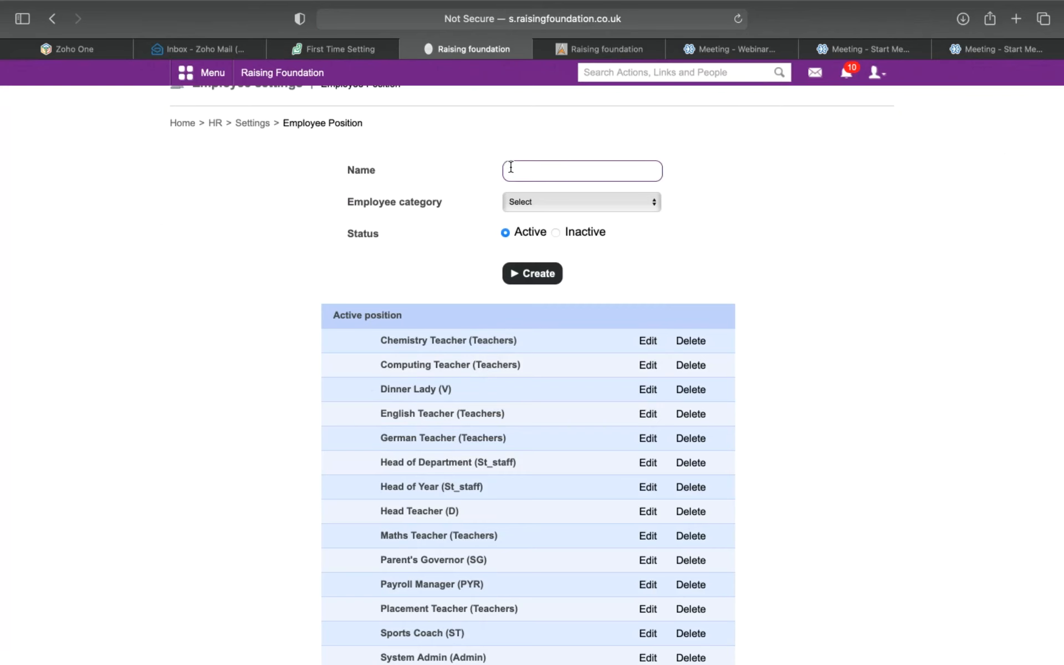
{"action": "left_click", "coordinate": [559, 201]}
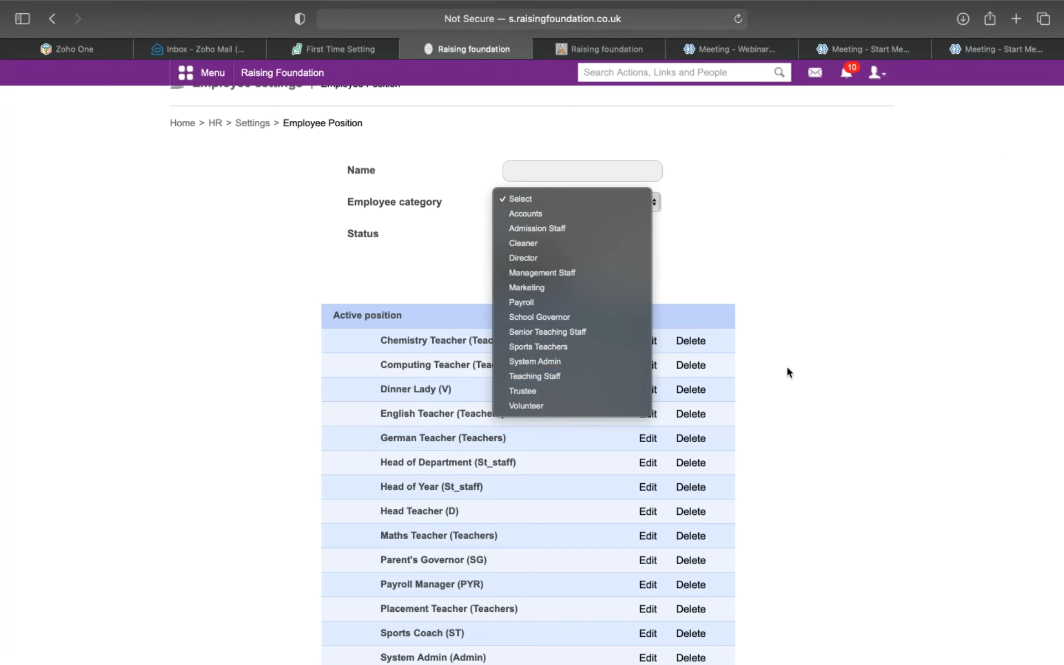
{"action": "left_click", "coordinate": [346, 187]}
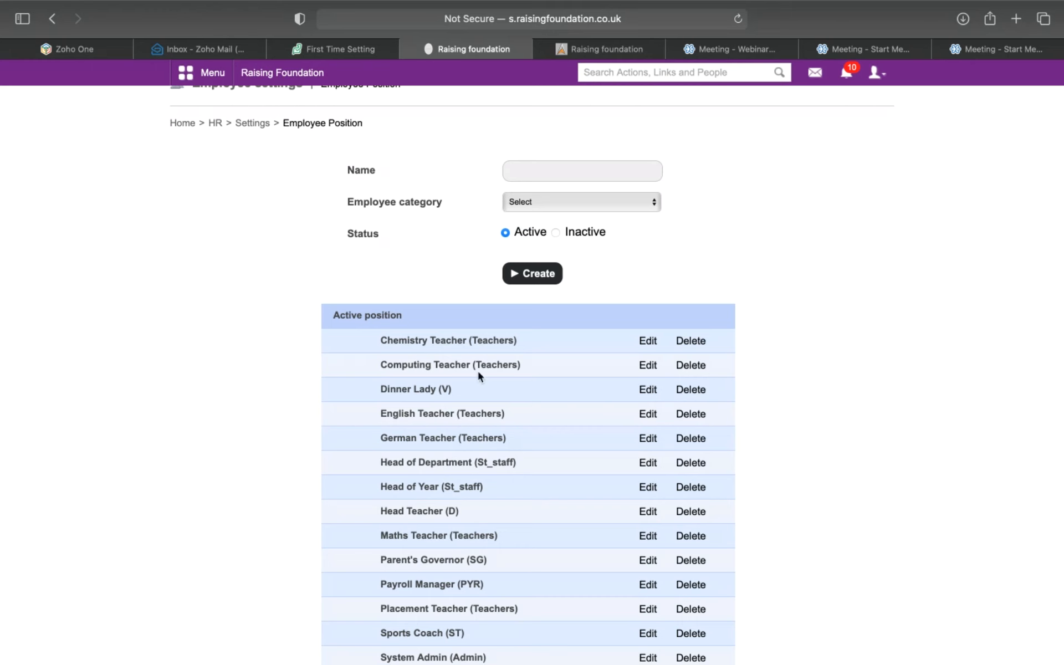
{"action": "scroll", "coordinate": [419, 360], "scroll_direction": "down", "scroll_amount": 3}
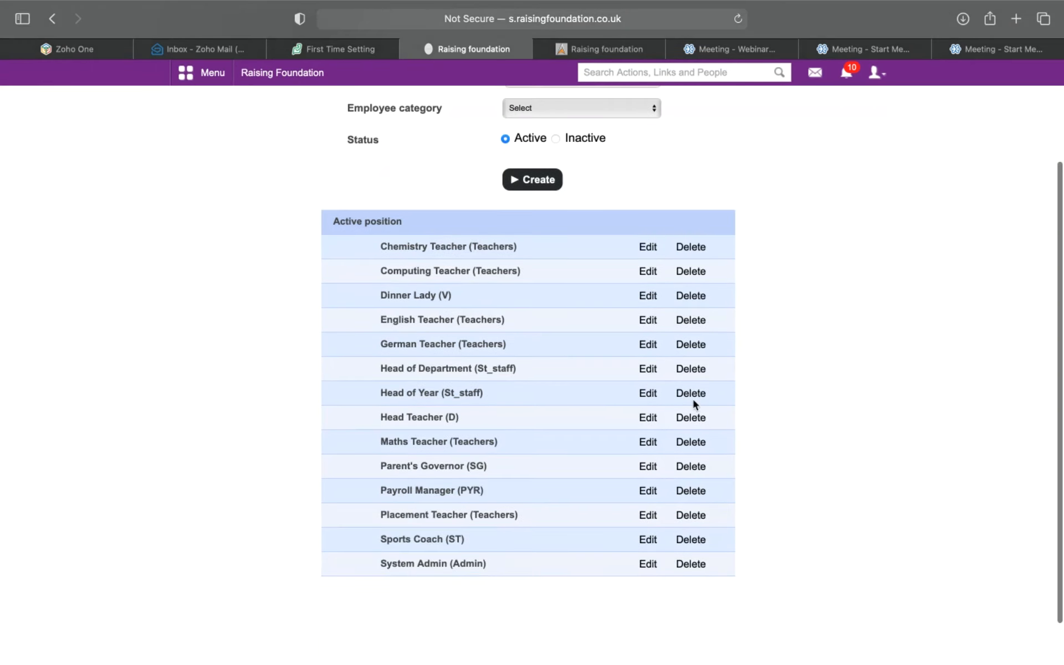
{"action": "scroll", "coordinate": [693, 397], "scroll_direction": "up", "scroll_amount": 1}
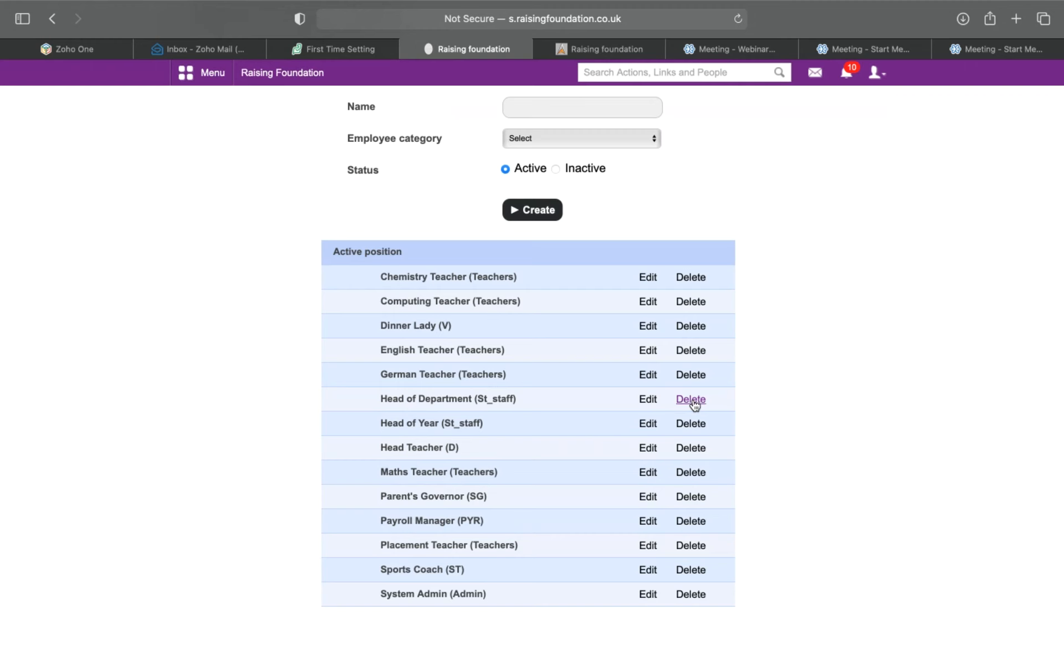
{"action": "scroll", "coordinate": [501, 377], "scroll_direction": "up", "scroll_amount": 3}
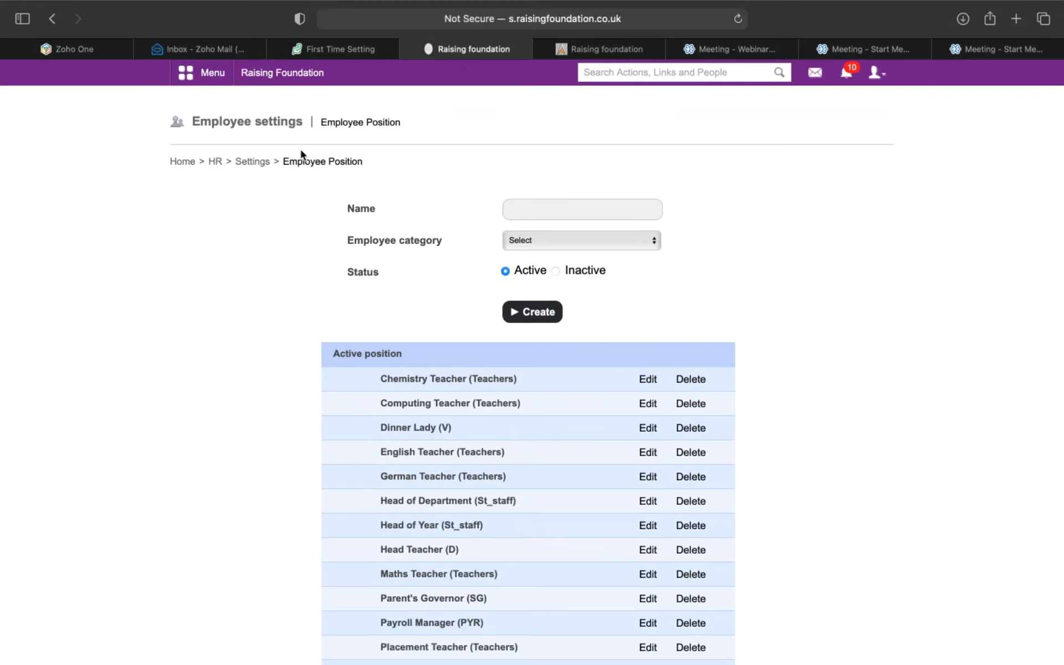
Step: Review the Employee Department form and its active departments, and return to HR Settings
{"action": "left_click", "coordinate": [259, 162]}
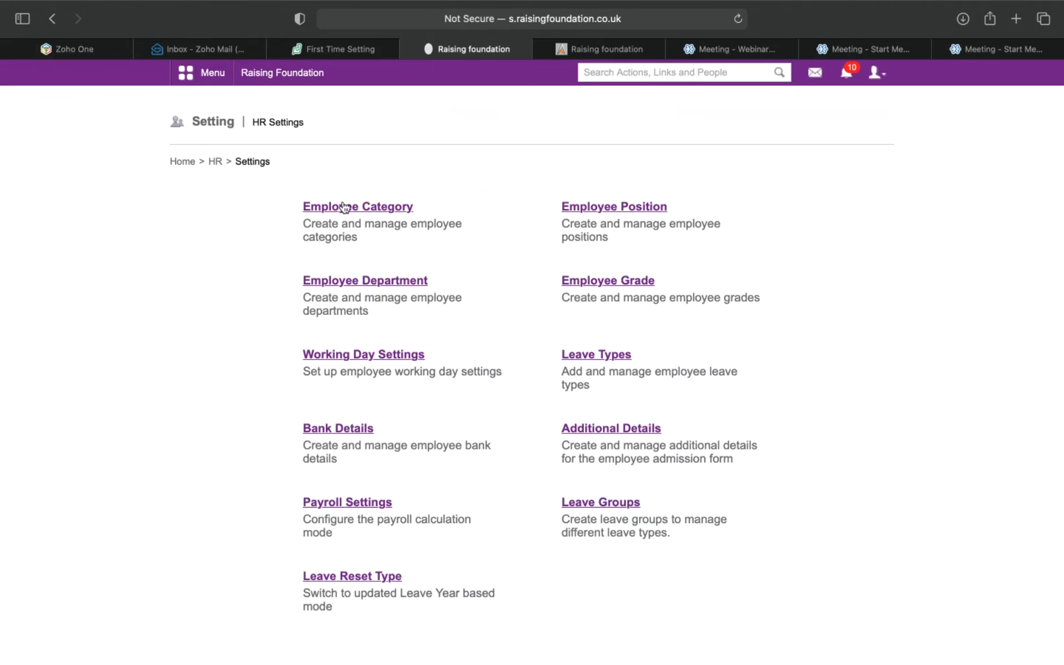
{"action": "left_click", "coordinate": [404, 282]}
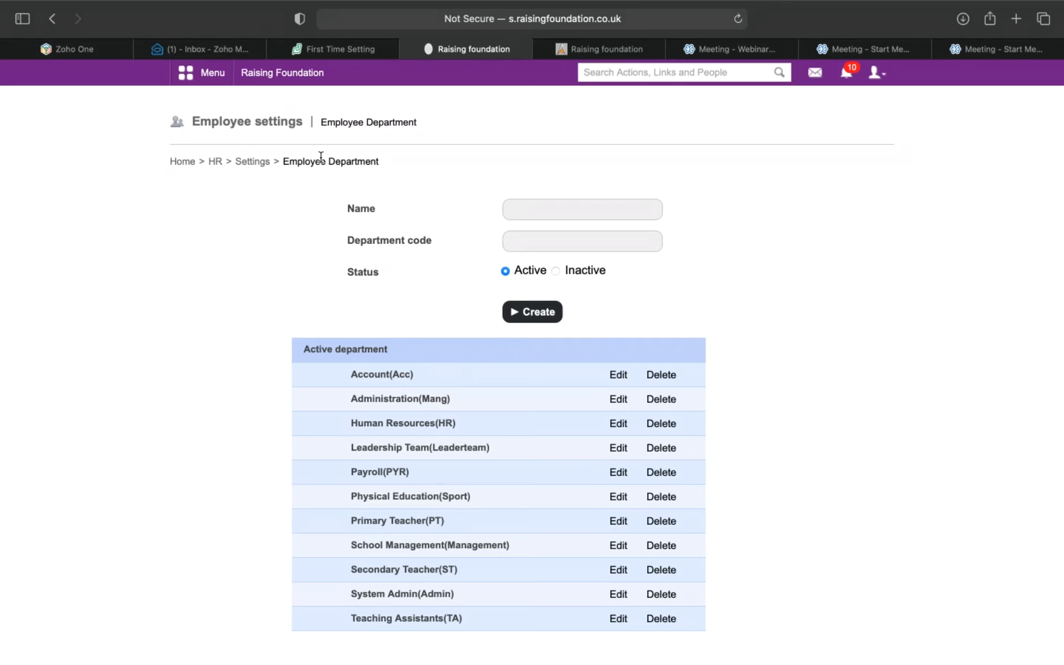
{"action": "left_click", "coordinate": [261, 162]}
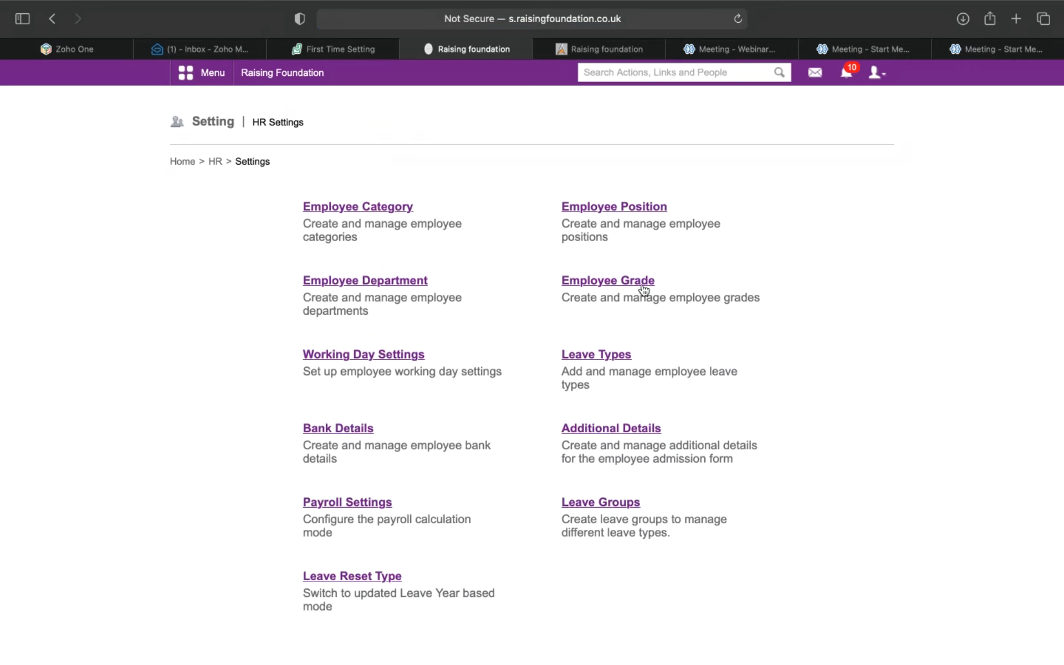
Step: Start a new employee grade in the Employee Grade settings with the name Level 1 and priority 1
{"action": "left_click", "coordinate": [643, 286]}
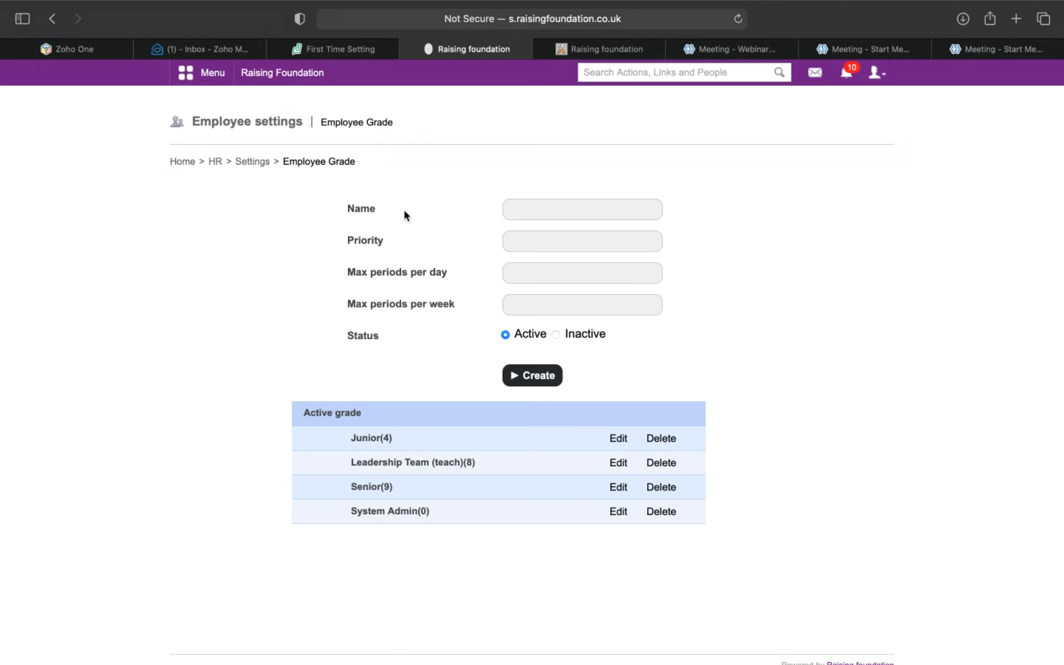
{"action": "left_click", "coordinate": [523, 206]}
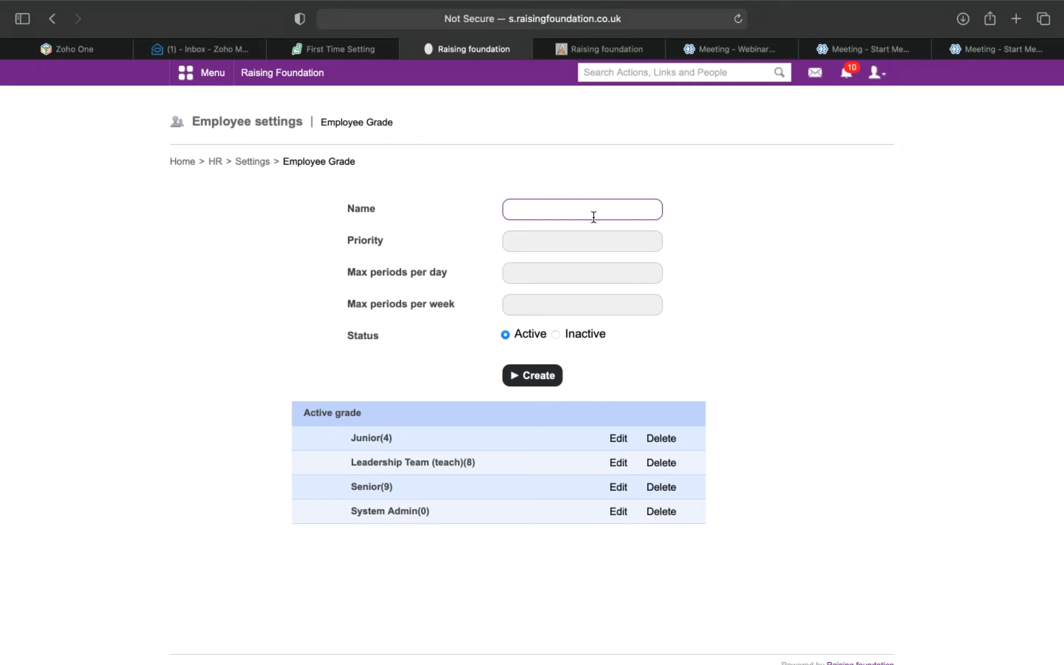
{"action": "type", "text": "Level 1"}
{"action": "left_click", "coordinate": [550, 241]}
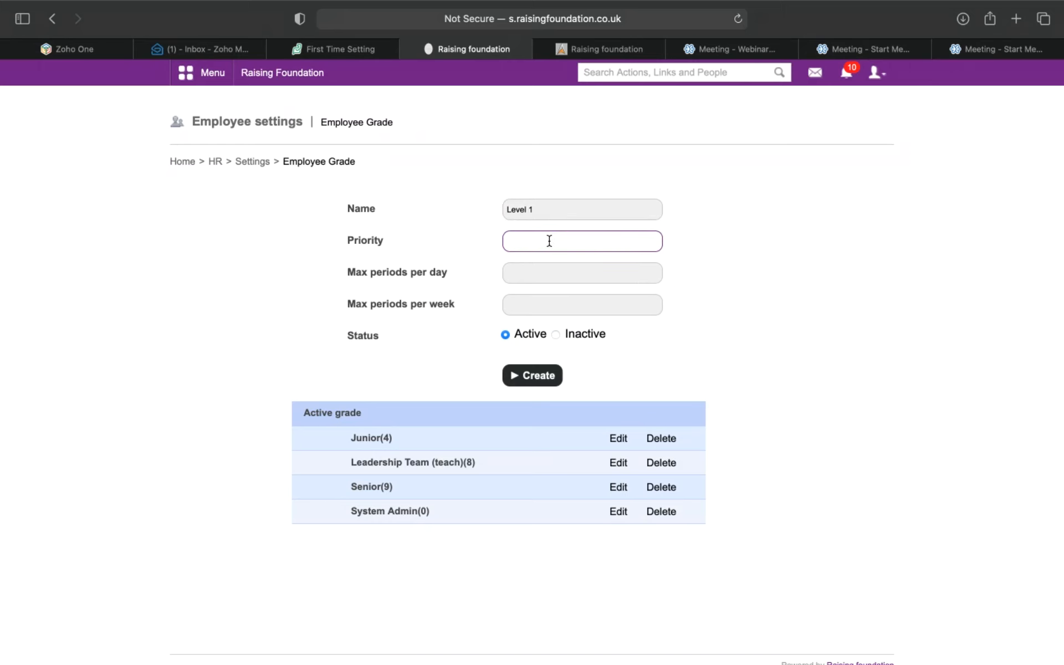
{"action": "type", "text": "1"}
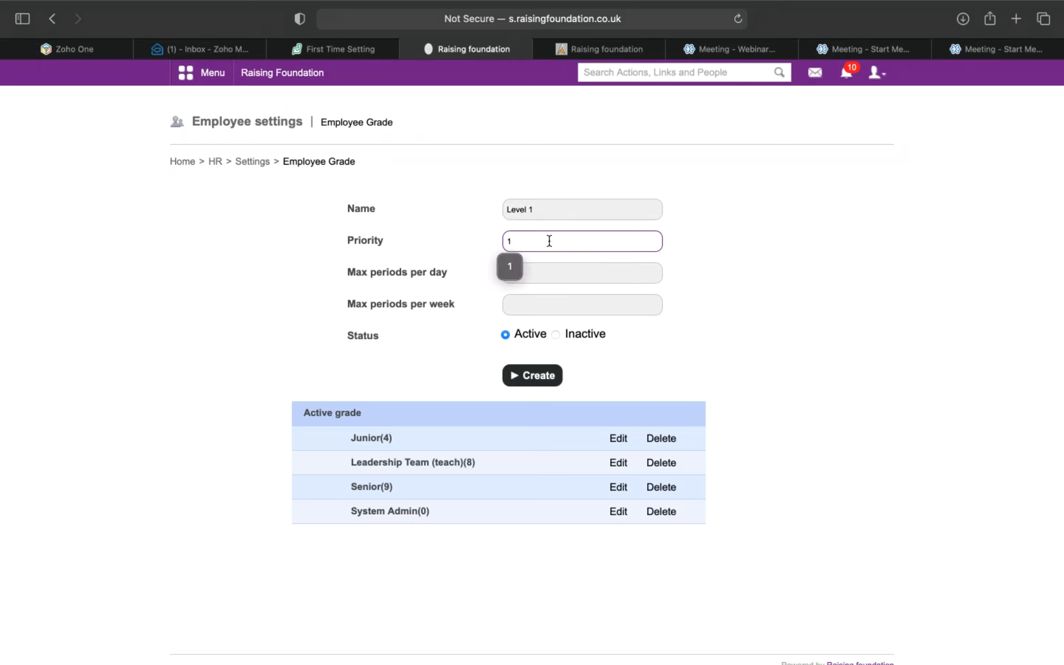
{"action": "left_click", "coordinate": [760, 298]}
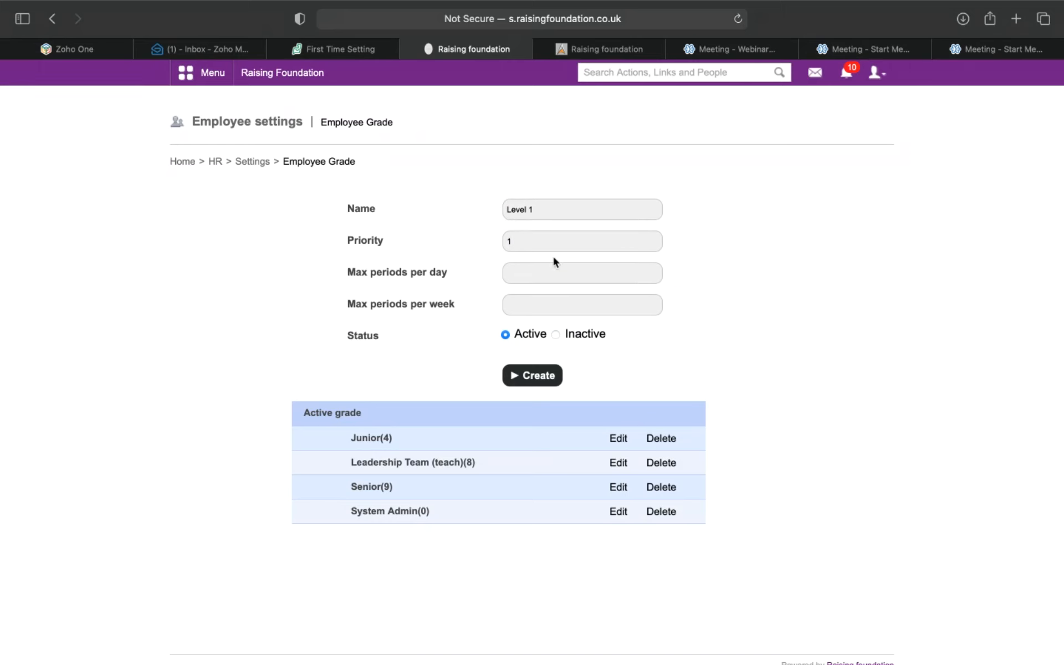
Step: Set the grade's maximum periods to 5 per day and 20 per week, and create it
{"action": "left_click", "coordinate": [523, 274]}
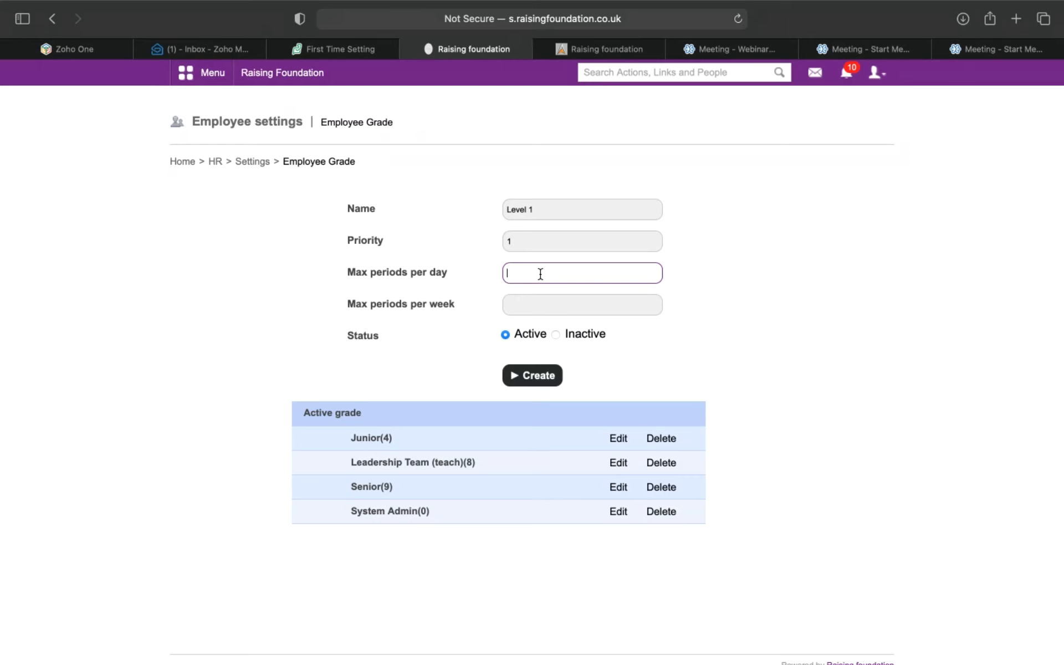
{"action": "type", "text": "5"}
{"action": "left_click", "coordinate": [532, 303]}
{"action": "type", "text": "20"}
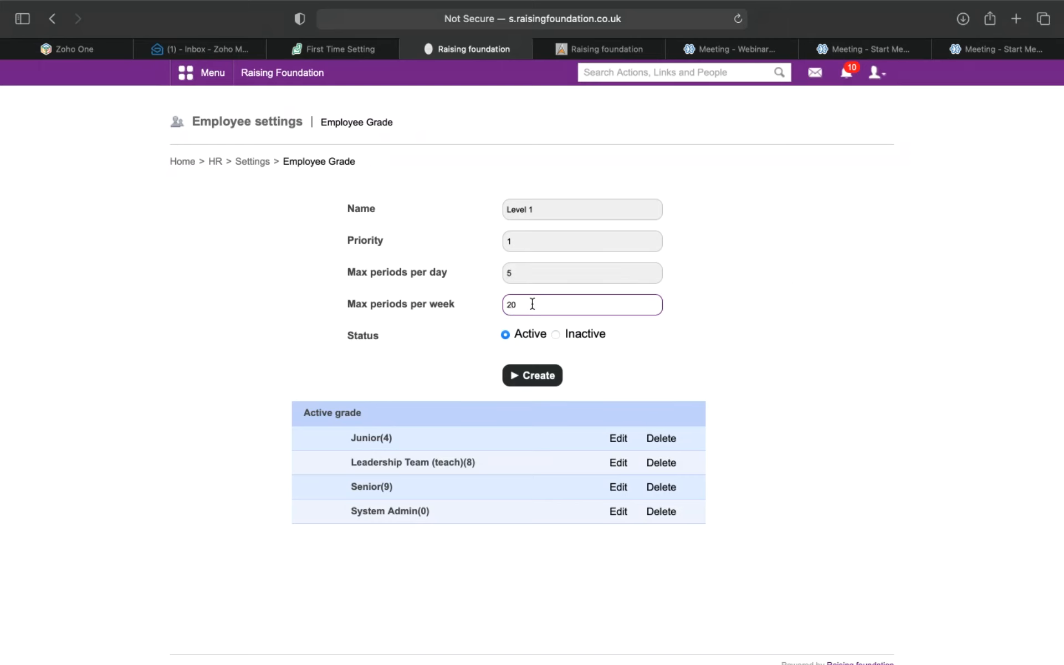
{"action": "left_click", "coordinate": [538, 379]}
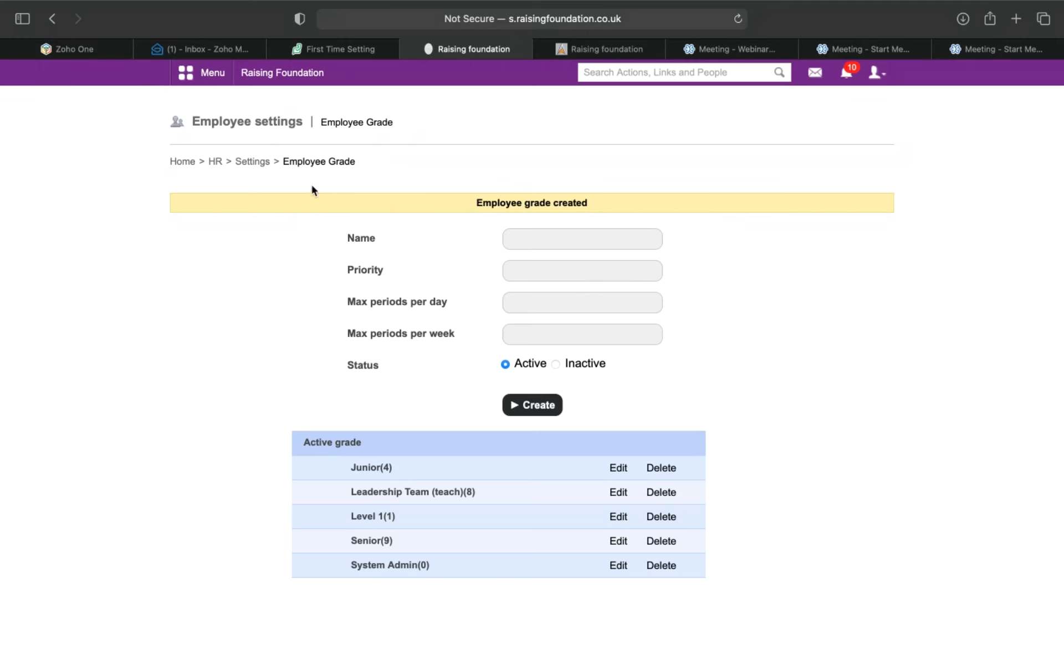
Step: Open the Working Day Settings from HR Settings and review the monthly and weekly working day values
{"action": "left_click", "coordinate": [252, 162]}
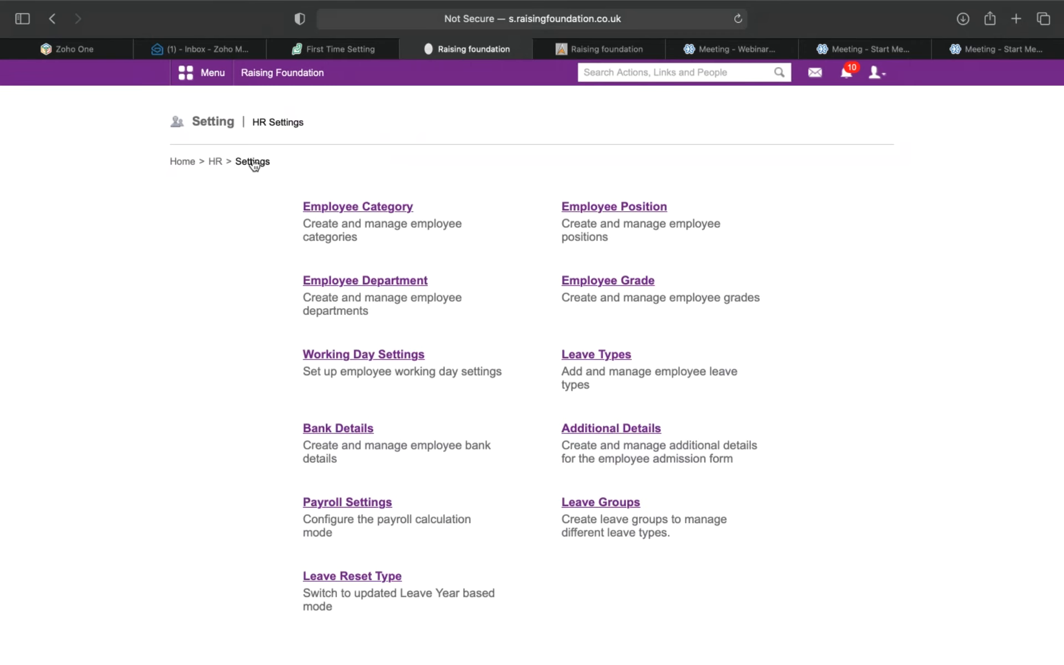
{"action": "left_click", "coordinate": [386, 357]}
{"action": "scroll", "coordinate": [204, 201], "scroll_direction": "down", "scroll_amount": 1}
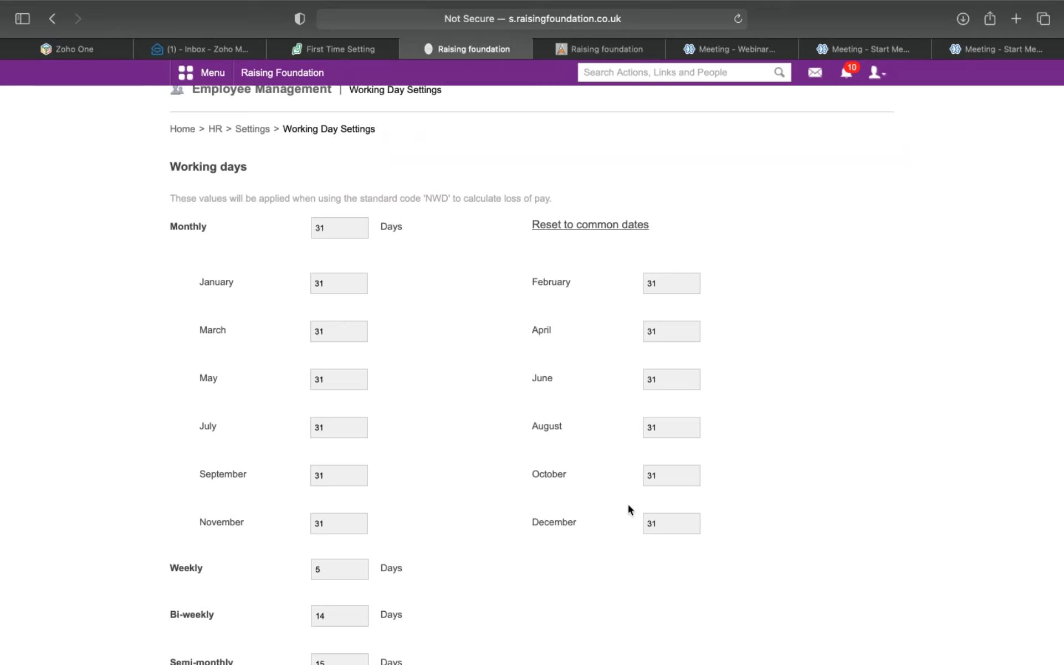
Step: Set December's working days to 20 in the Working Day Settings and save the changes
{"action": "left_click", "coordinate": [671, 527]}
{"action": "left_click_drag", "start_coordinate": [658, 525], "coordinate": [626, 523]}
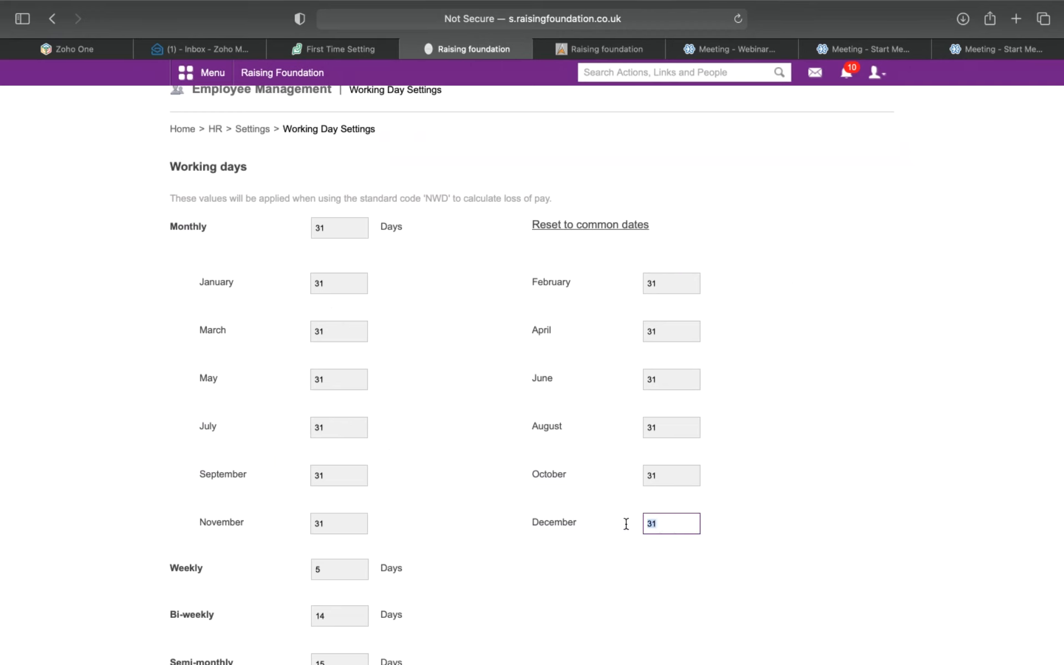
{"action": "key", "text": "BackSpace"}
{"action": "type", "text": "20"}
{"action": "left_click", "coordinate": [669, 493]}
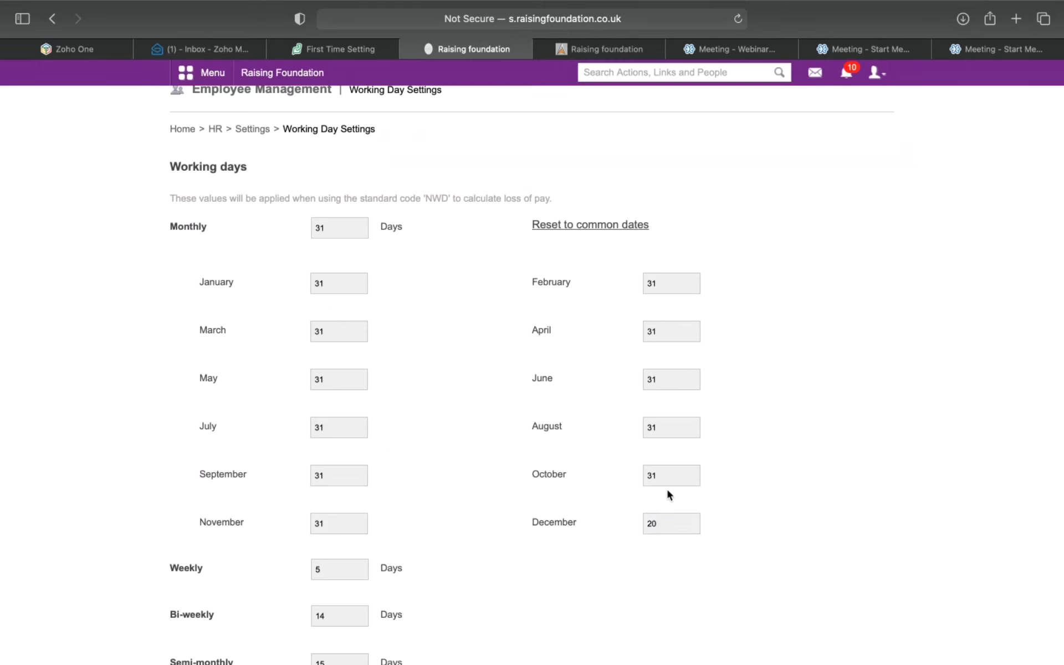
{"action": "scroll", "coordinate": [667, 491], "scroll_direction": "down", "scroll_amount": 3}
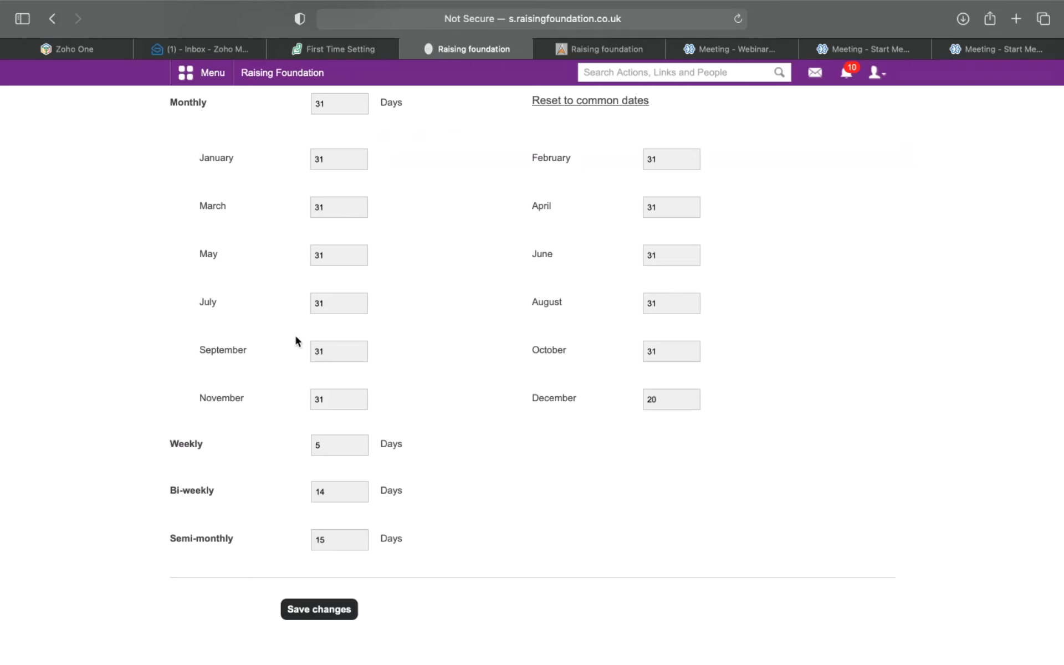
{"action": "scroll", "coordinate": [289, 294], "scroll_direction": "up", "scroll_amount": 2}
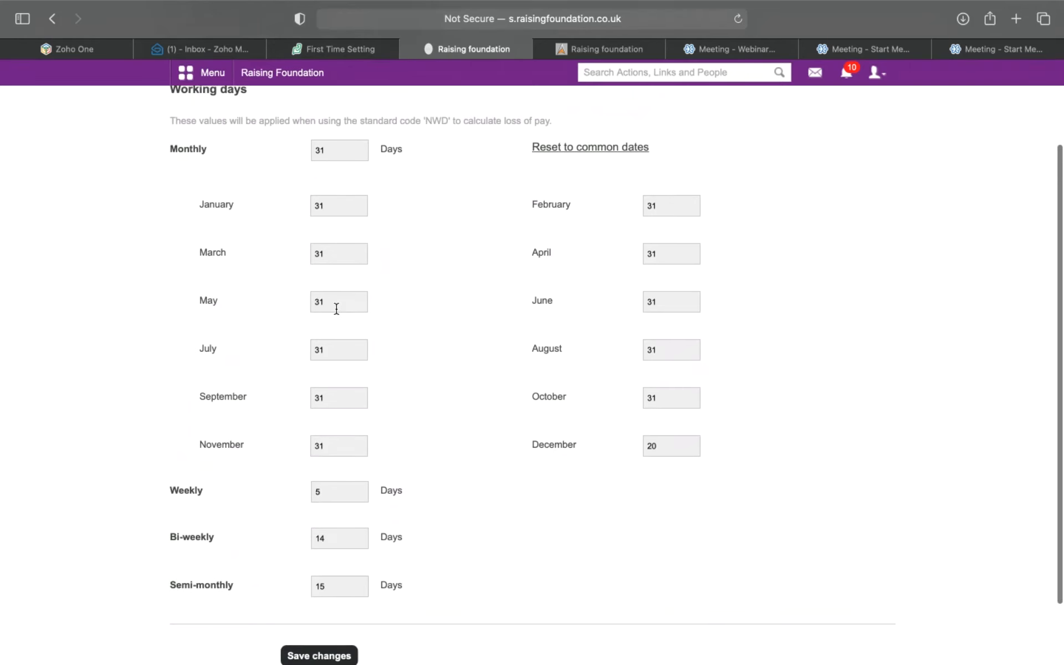
{"action": "scroll", "coordinate": [336, 308], "scroll_direction": "down", "scroll_amount": 2}
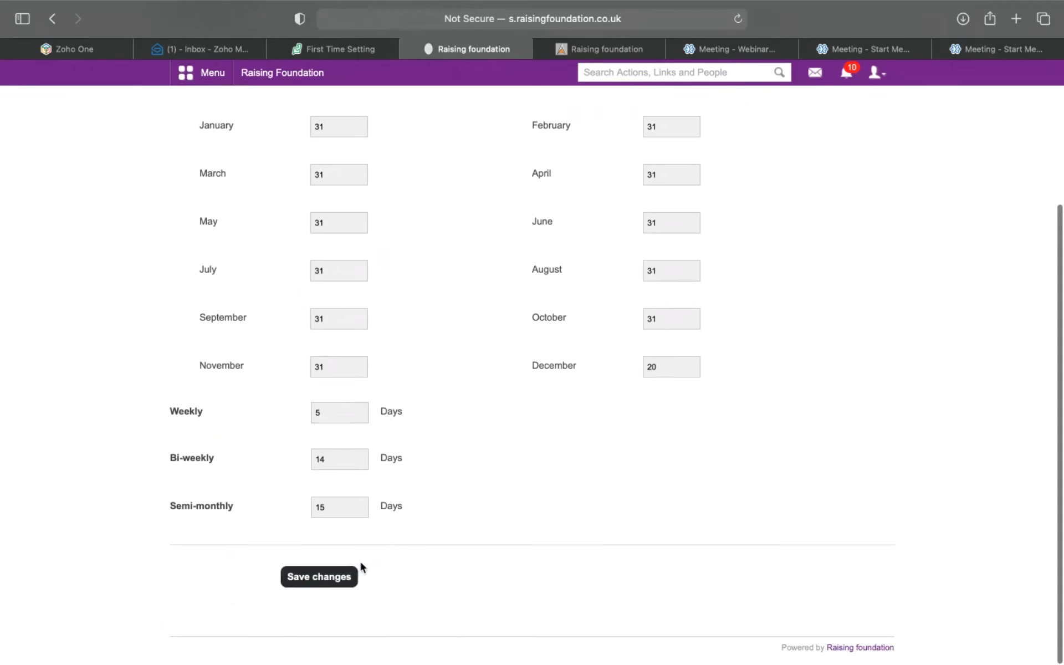
{"action": "left_click", "coordinate": [325, 586]}
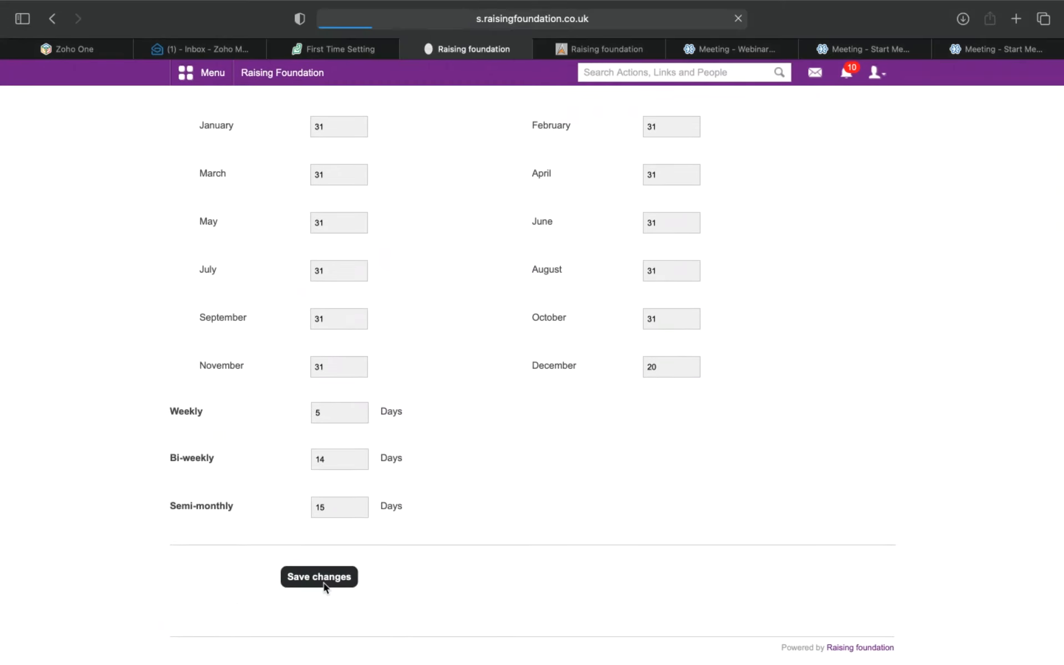
Step: Review the saved monthly, weekly, bi-weekly and semi-monthly working days, and return to HR Settings
{"action": "scroll", "coordinate": [454, 317], "scroll_direction": "down", "scroll_amount": 2}
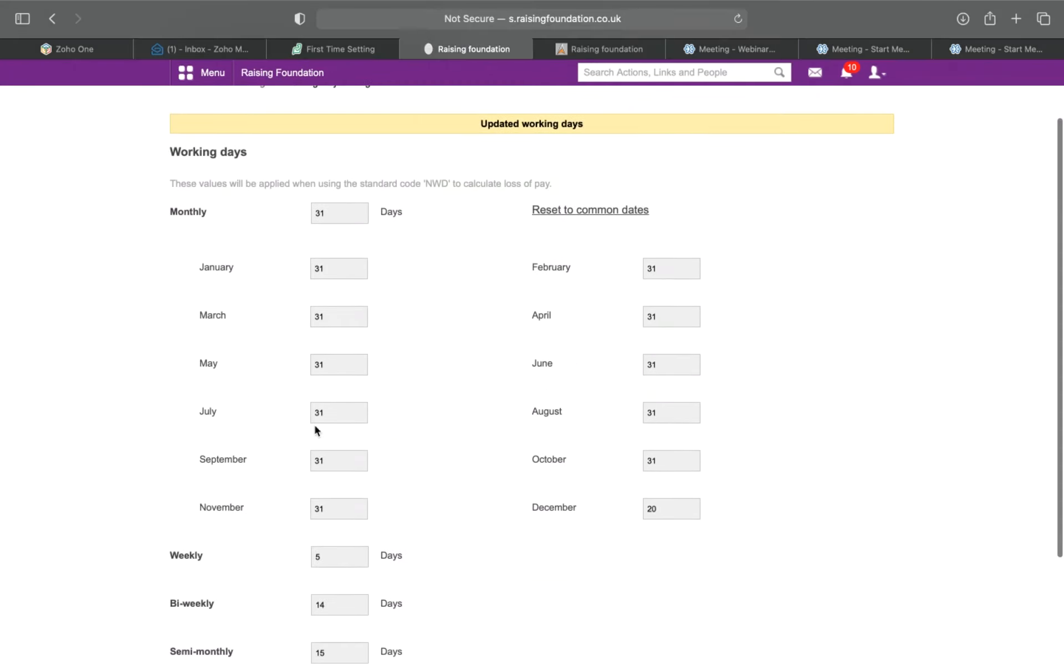
{"action": "scroll", "coordinate": [314, 429], "scroll_direction": "down", "scroll_amount": 2}
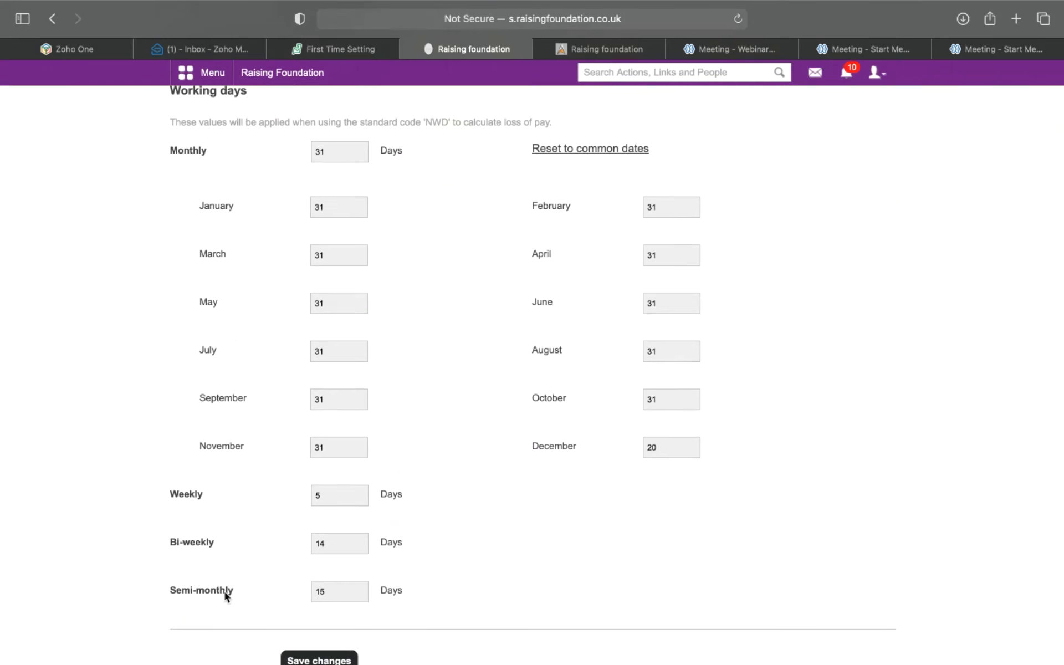
{"action": "scroll", "coordinate": [226, 595], "scroll_direction": "down", "scroll_amount": 3}
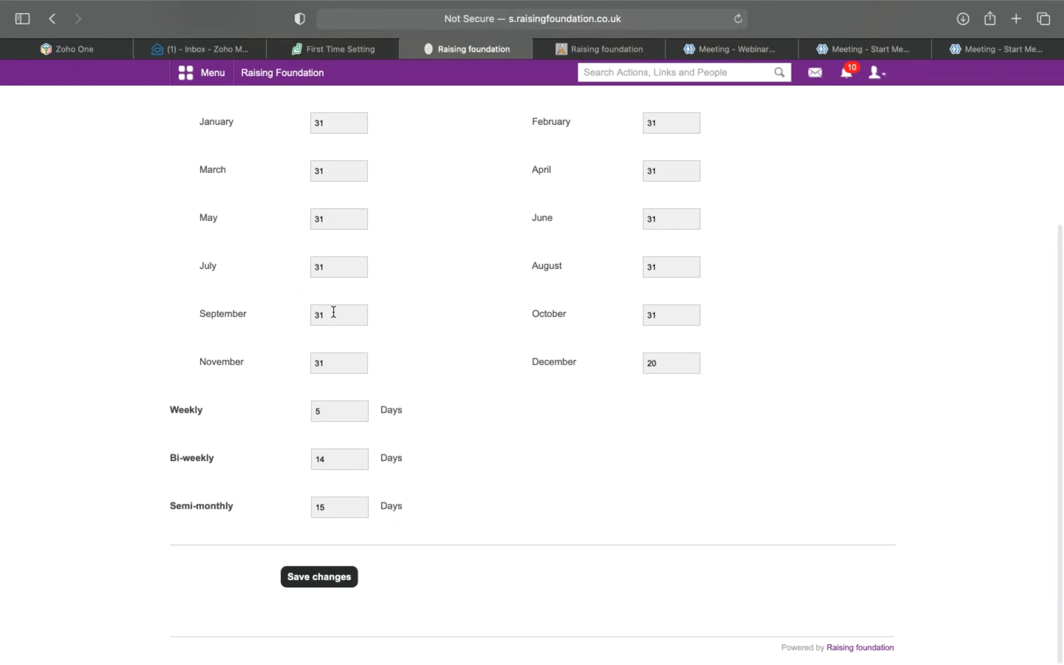
{"action": "left_click", "coordinate": [334, 579]}
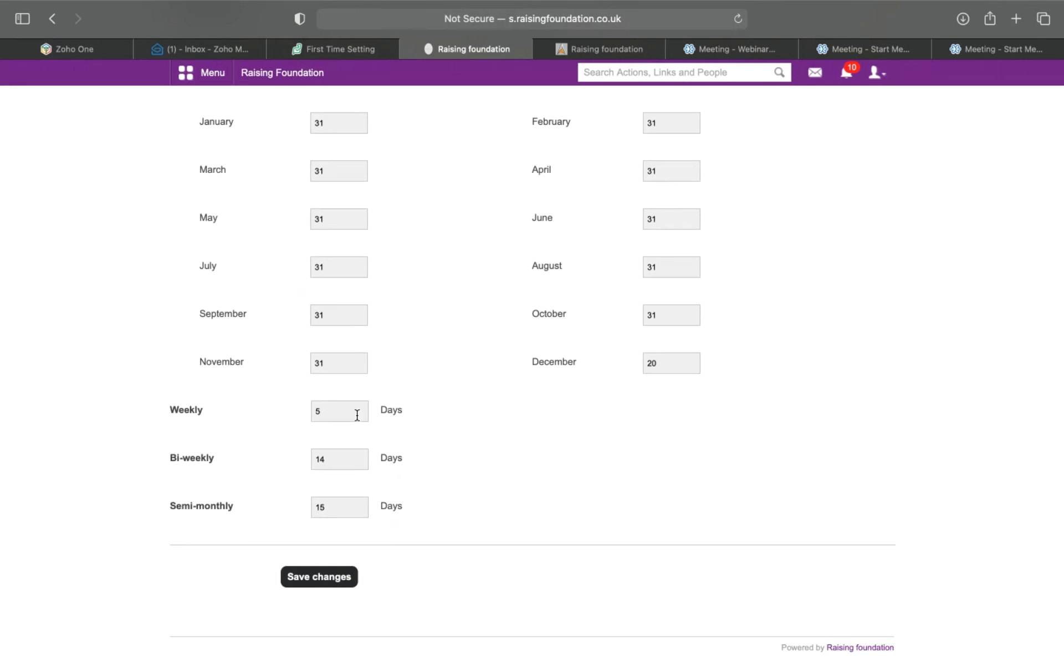
{"action": "scroll", "coordinate": [357, 415], "scroll_direction": "up", "scroll_amount": 2}
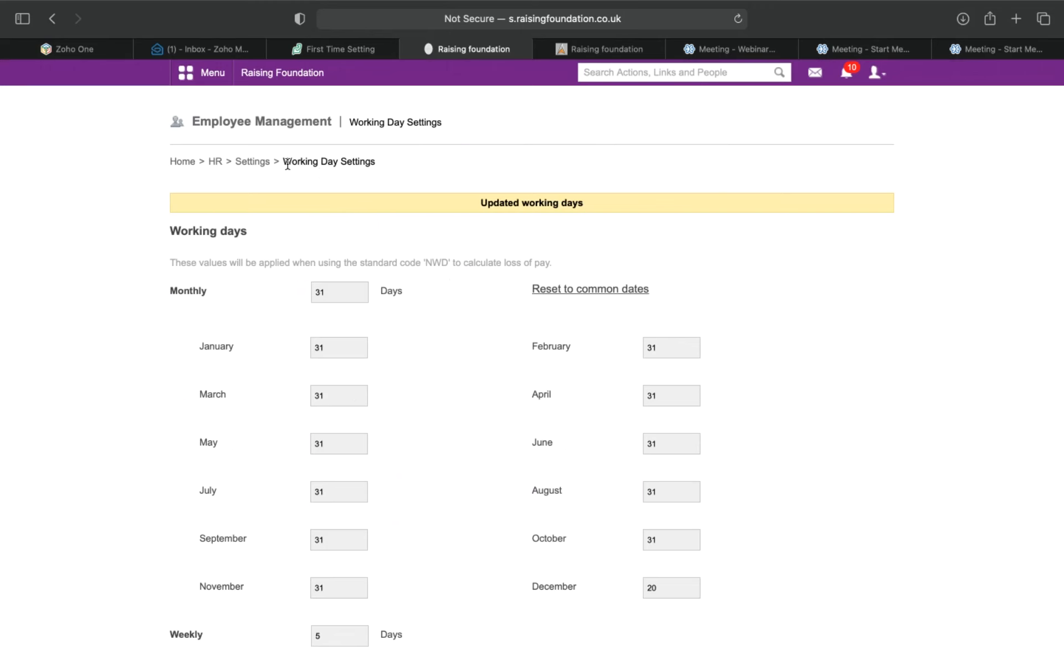
{"action": "left_click", "coordinate": [257, 164]}
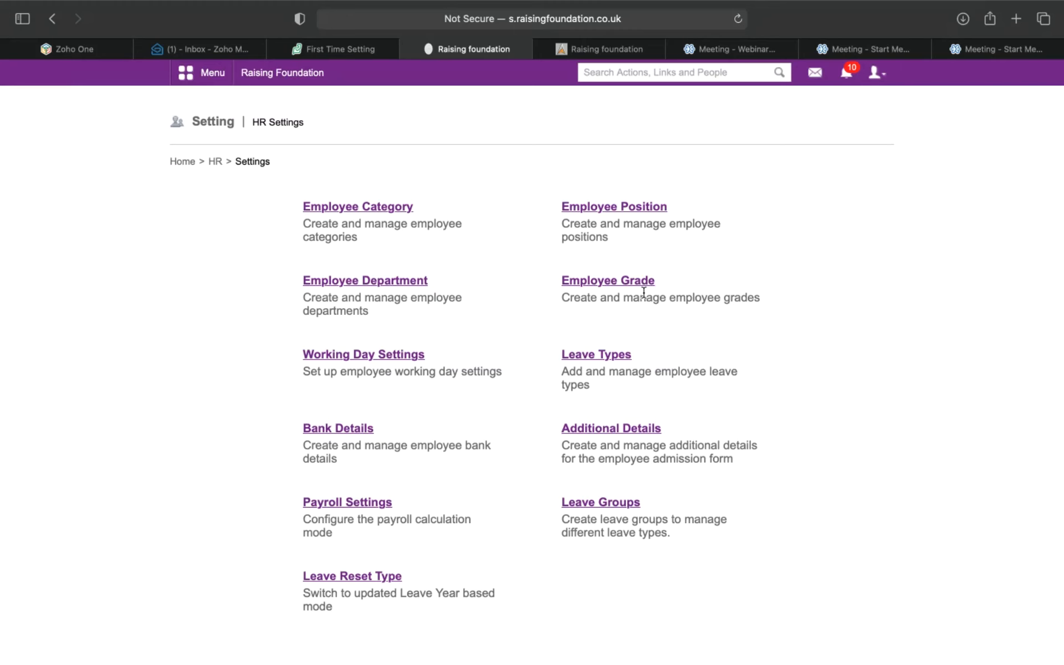
Step: Review the active leave types and the Add Leave Type form, and return to HR Settings
{"action": "left_click", "coordinate": [616, 360]}
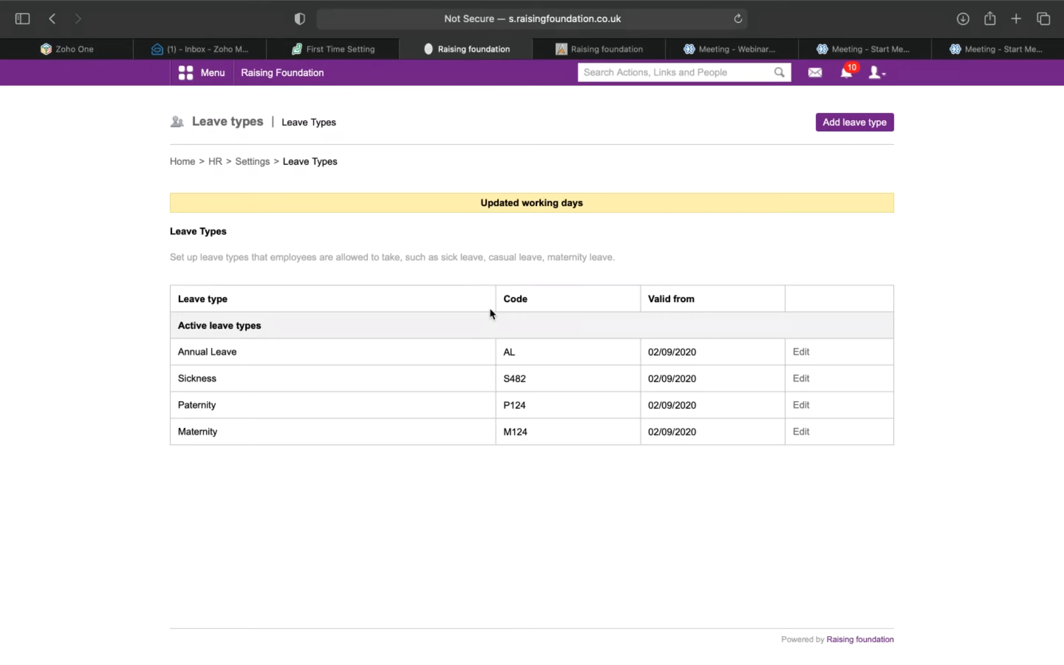
{"action": "left_click", "coordinate": [844, 123]}
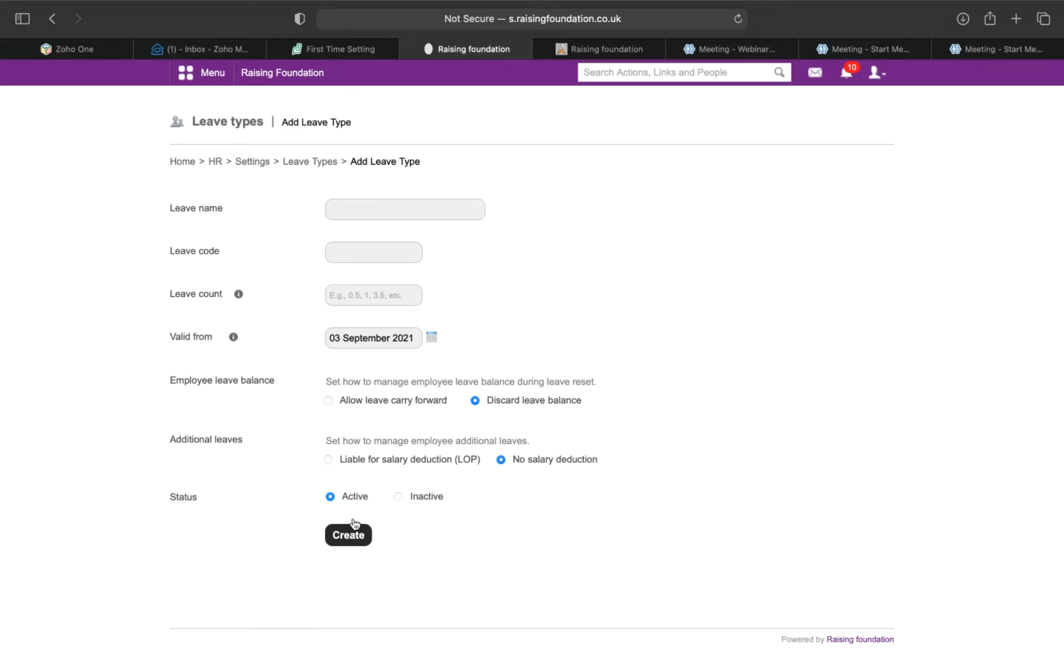
{"action": "left_click", "coordinate": [315, 164]}
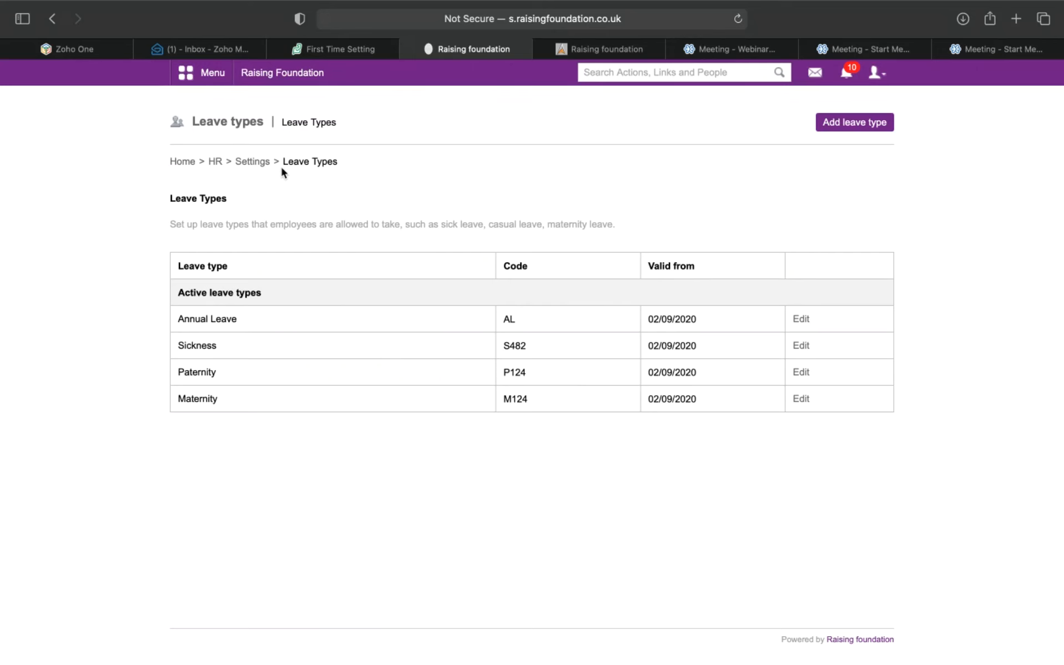
{"action": "left_click", "coordinate": [264, 162]}
Step: Open Leave Groups, examine the form for creating a leave group, and close it without creating one
{"action": "scroll", "coordinate": [483, 385], "scroll_direction": "down", "scroll_amount": 2}
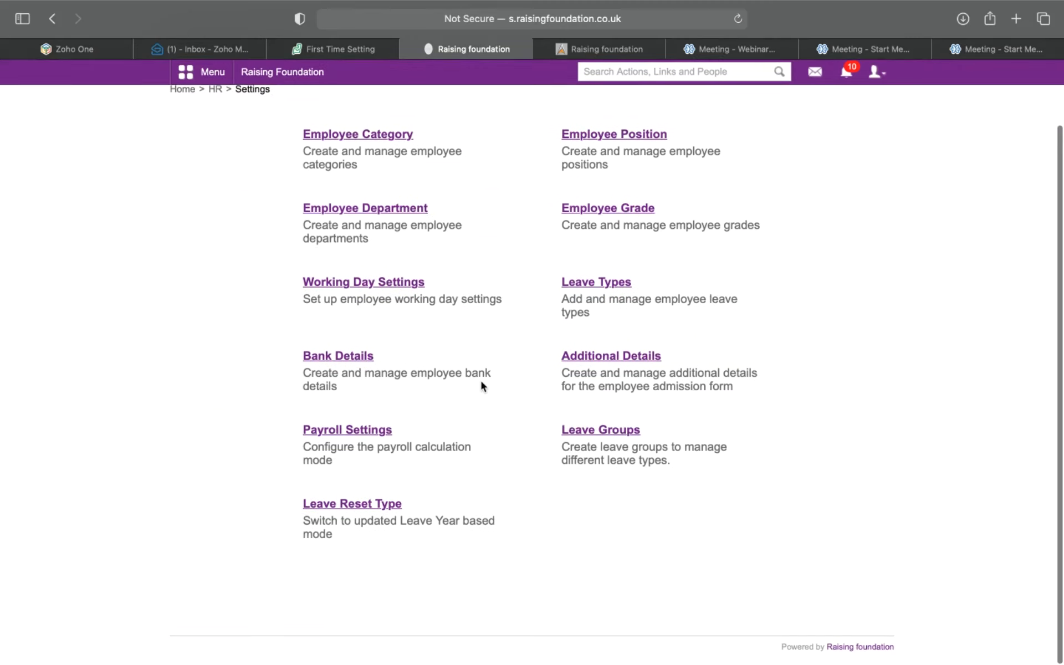
{"action": "left_click", "coordinate": [579, 437]}
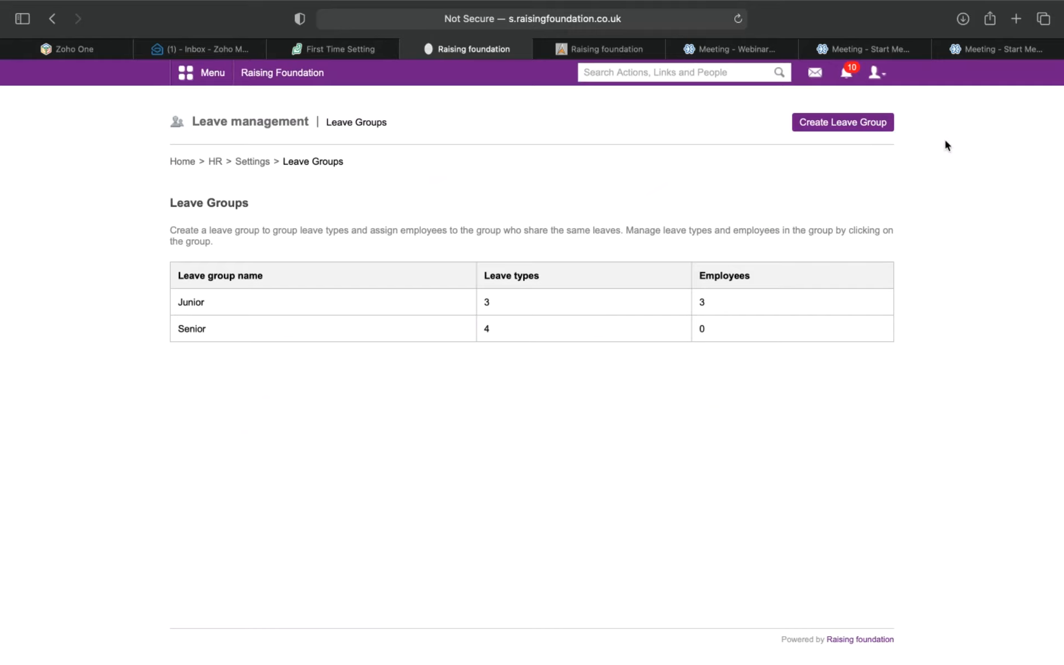
{"action": "left_click", "coordinate": [858, 126]}
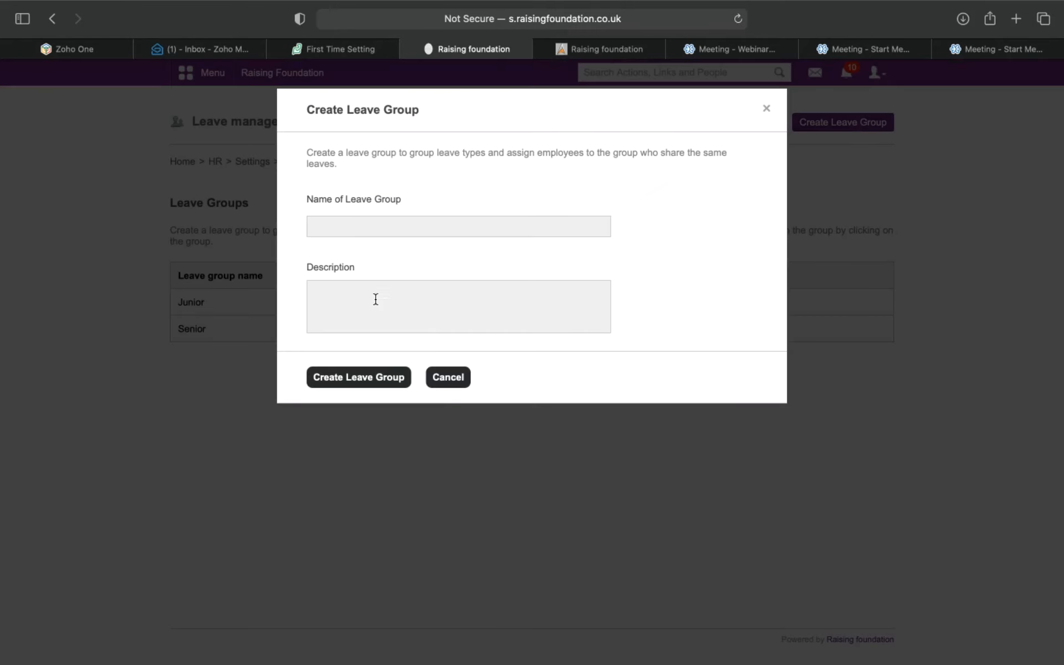
{"action": "left_click", "coordinate": [766, 109]}
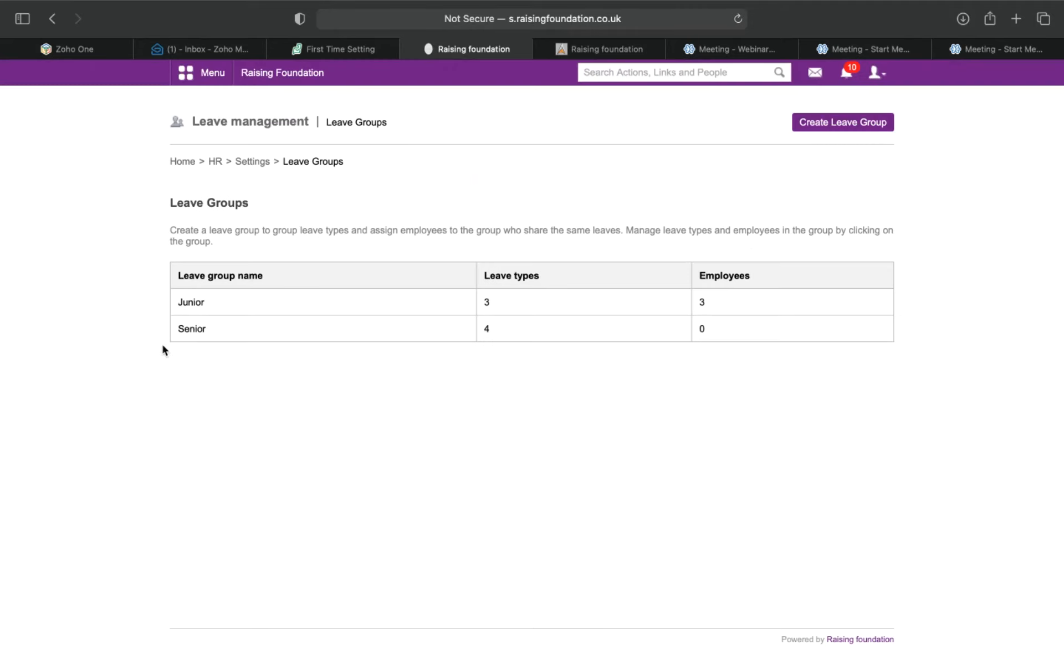
Step: Add the Maths Teacher and the Sports Coach from the Primary Teacher department to the Junior leave group
{"action": "left_click", "coordinate": [198, 306]}
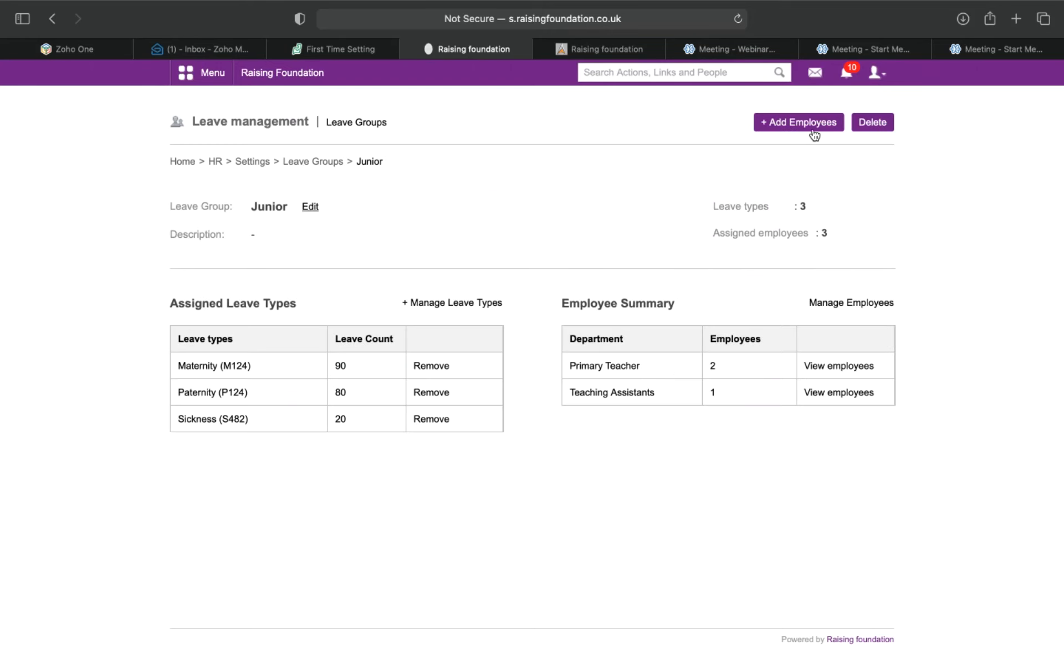
{"action": "left_click", "coordinate": [811, 123]}
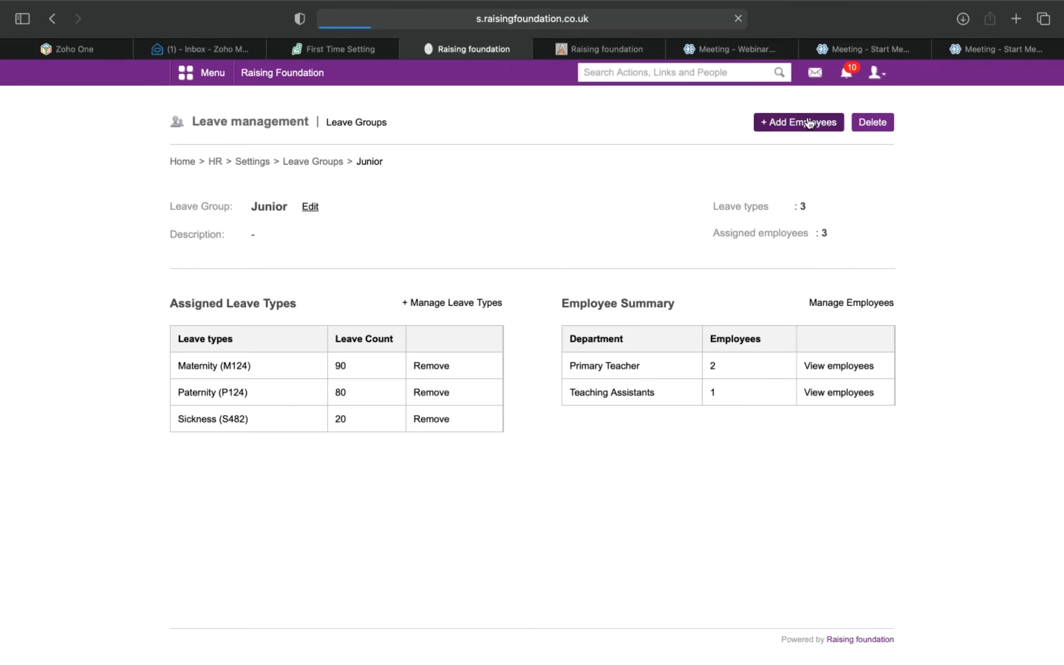
{"action": "left_click", "coordinate": [257, 400]}
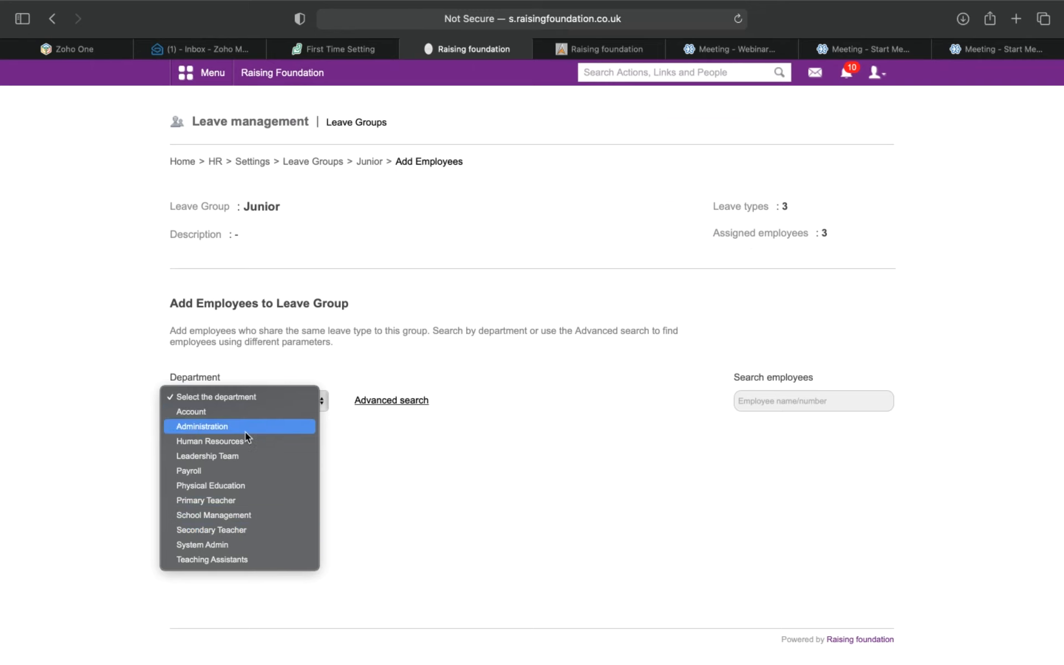
{"action": "left_click", "coordinate": [238, 502]}
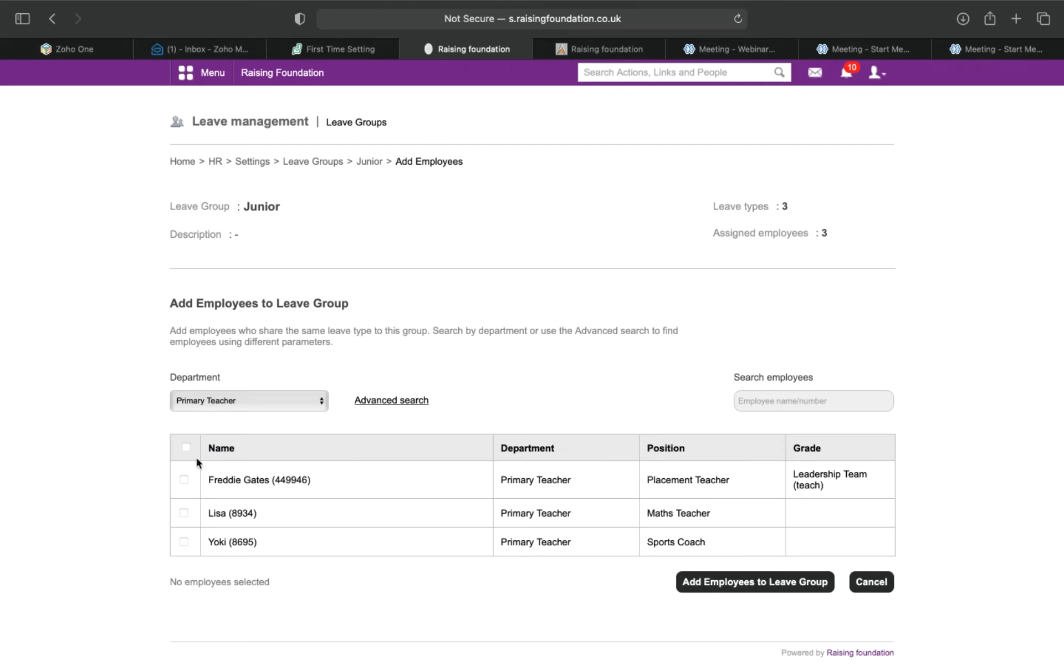
{"action": "left_click", "coordinate": [184, 514]}
{"action": "left_click", "coordinate": [183, 545]}
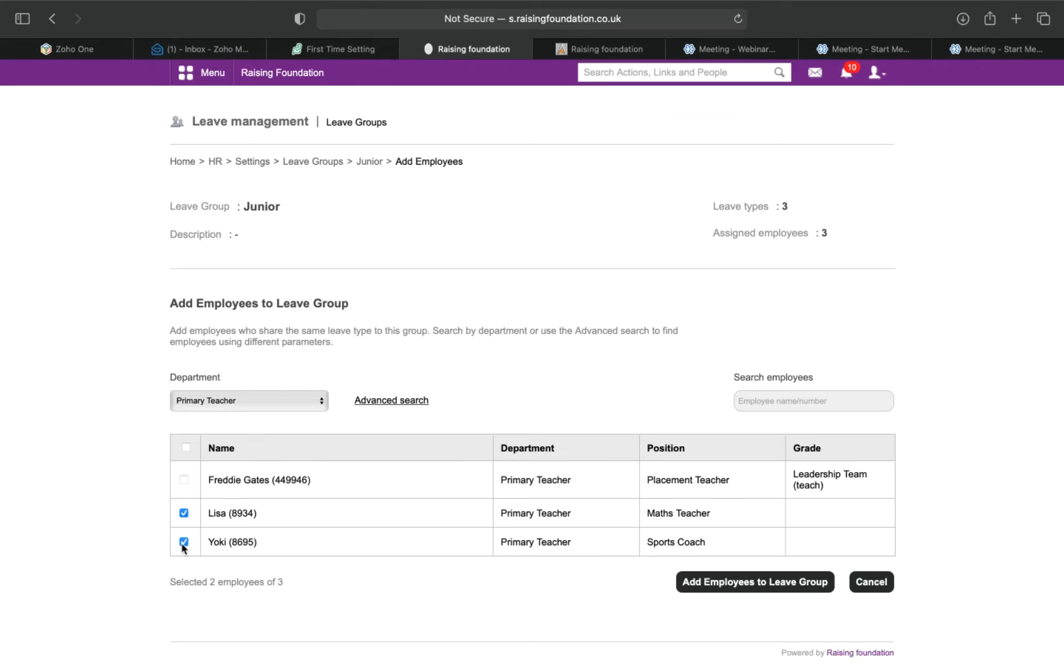
{"action": "left_click", "coordinate": [740, 592]}
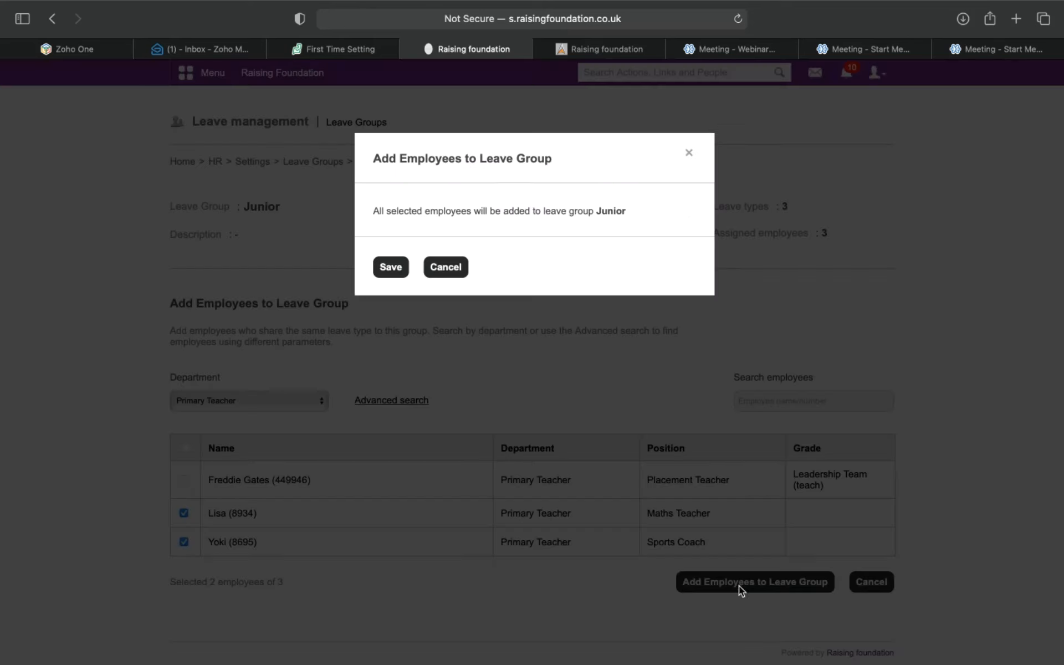
{"action": "left_click", "coordinate": [391, 268]}
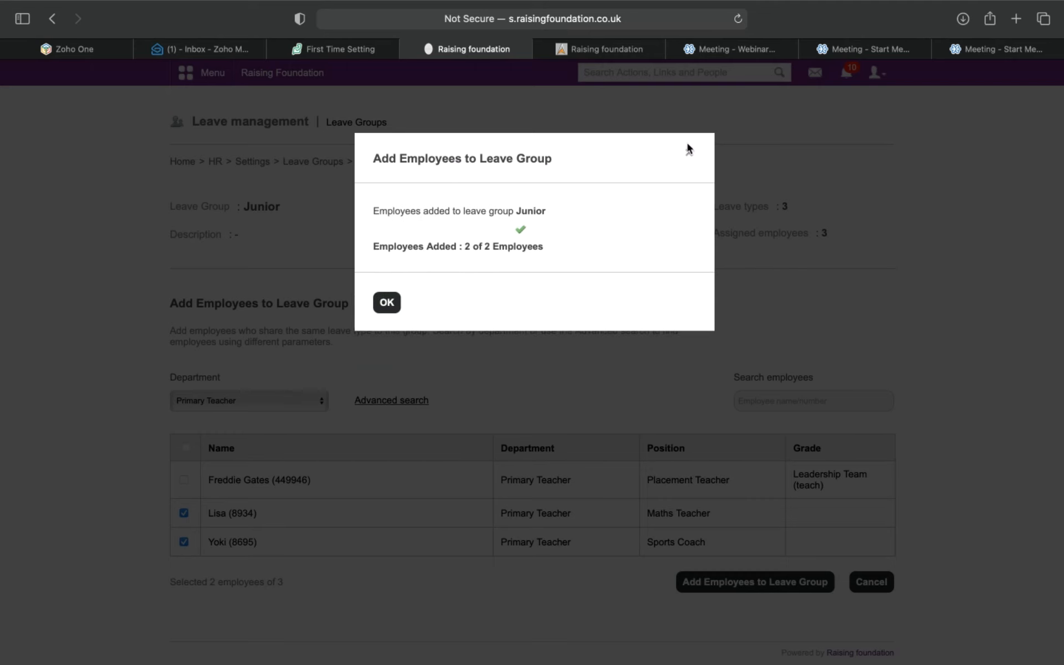
{"action": "left_click", "coordinate": [689, 155]}
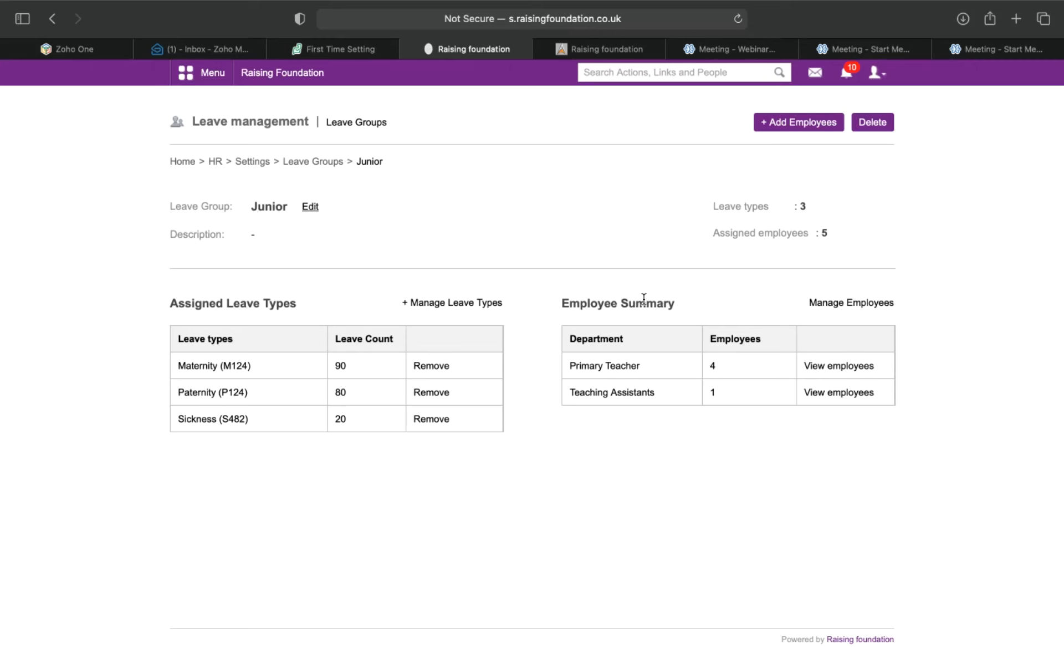
Step: Replace Sickness with Annual Leave in the Junior leave group's assigned leave types
{"action": "left_click", "coordinate": [440, 306]}
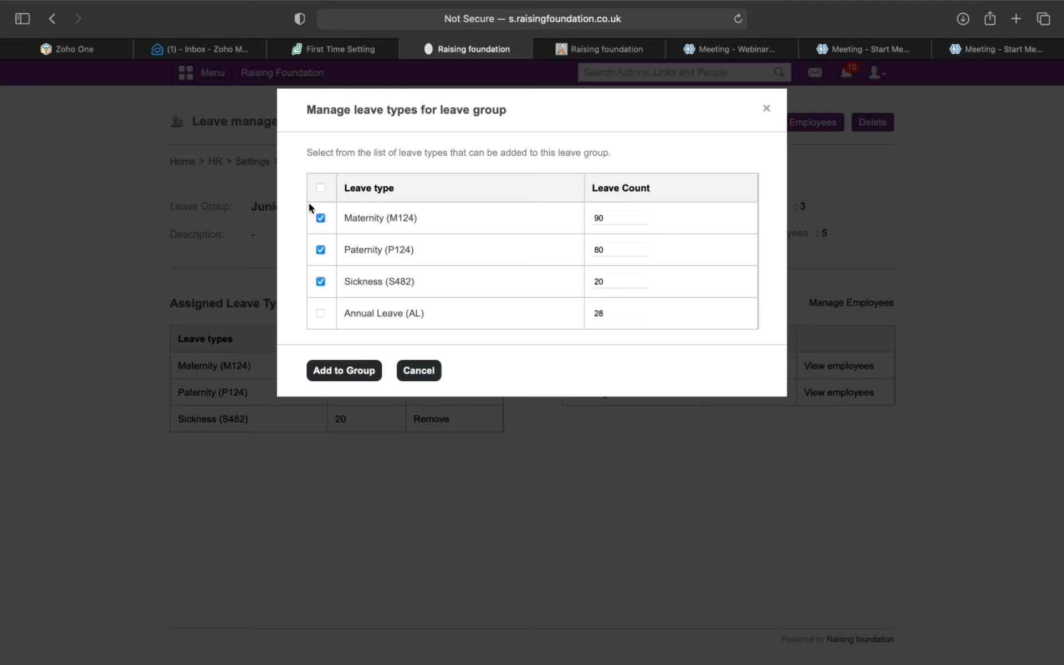
{"action": "left_click", "coordinate": [321, 282]}
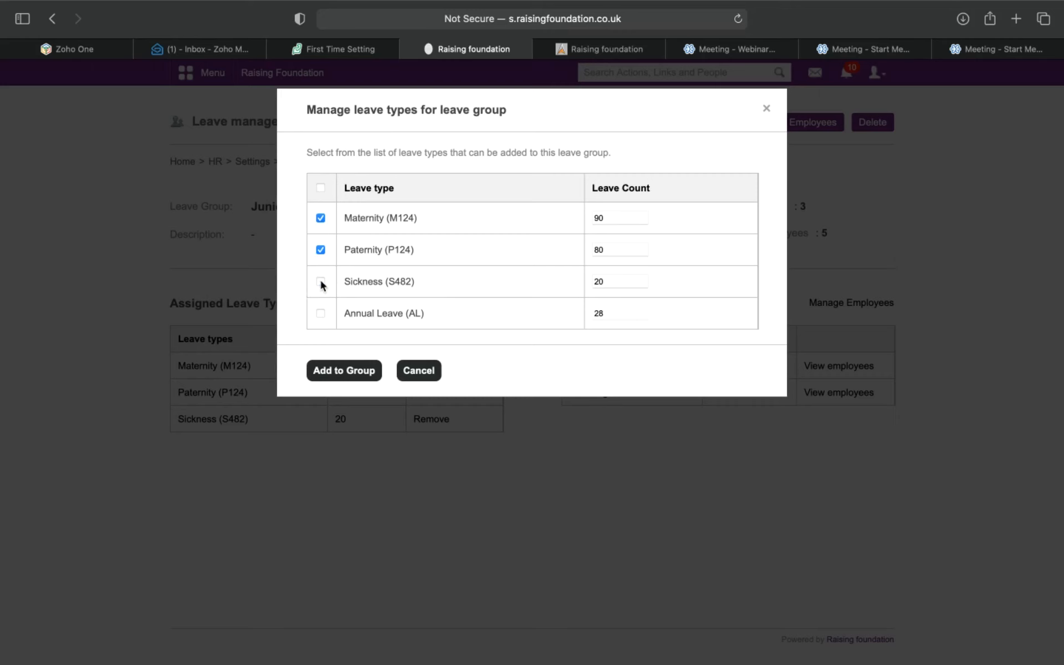
{"action": "left_click", "coordinate": [321, 314]}
{"action": "left_click", "coordinate": [354, 372]}
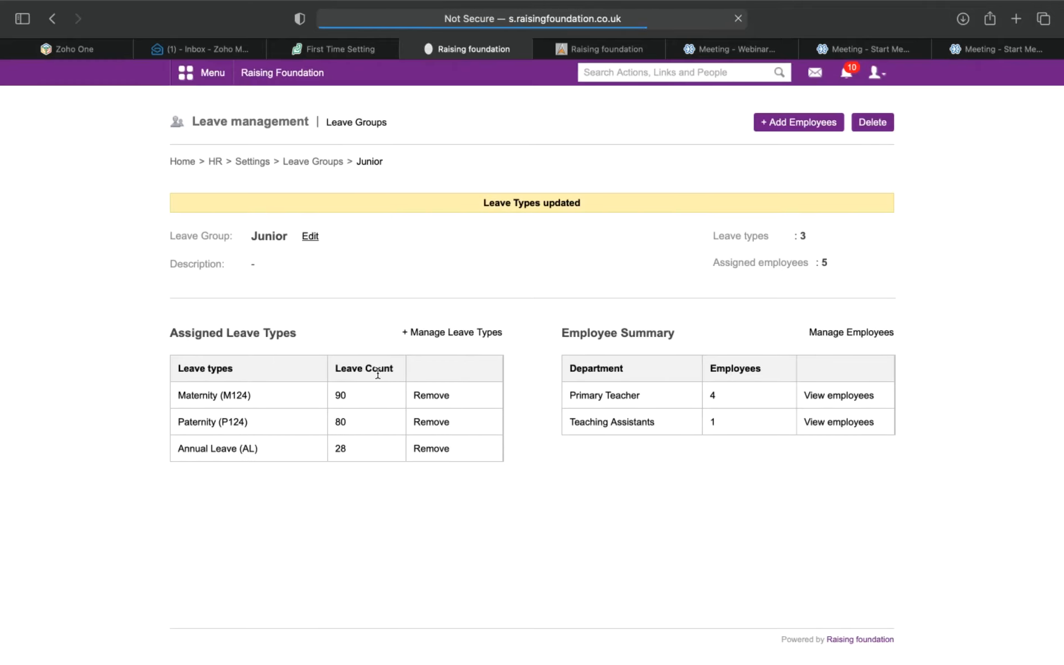
Step: Review the leave counts assigned to the Junior leave group, and return to HR Settings
{"action": "left_click_drag", "start_coordinate": [336, 392], "coordinate": [354, 468]}
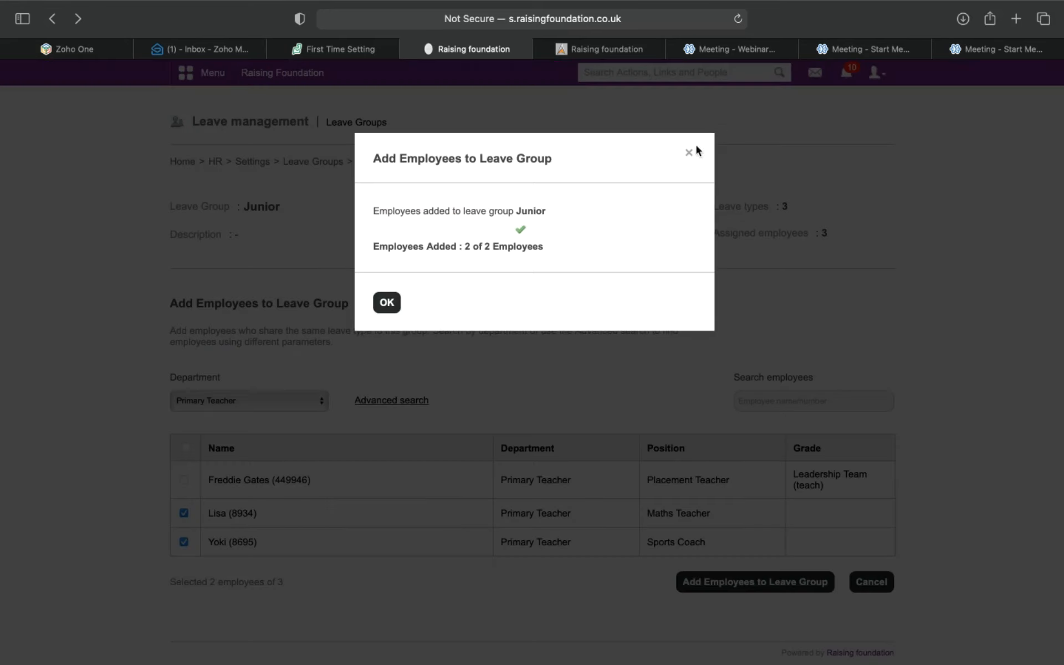
{"action": "left_click", "coordinate": [689, 156]}
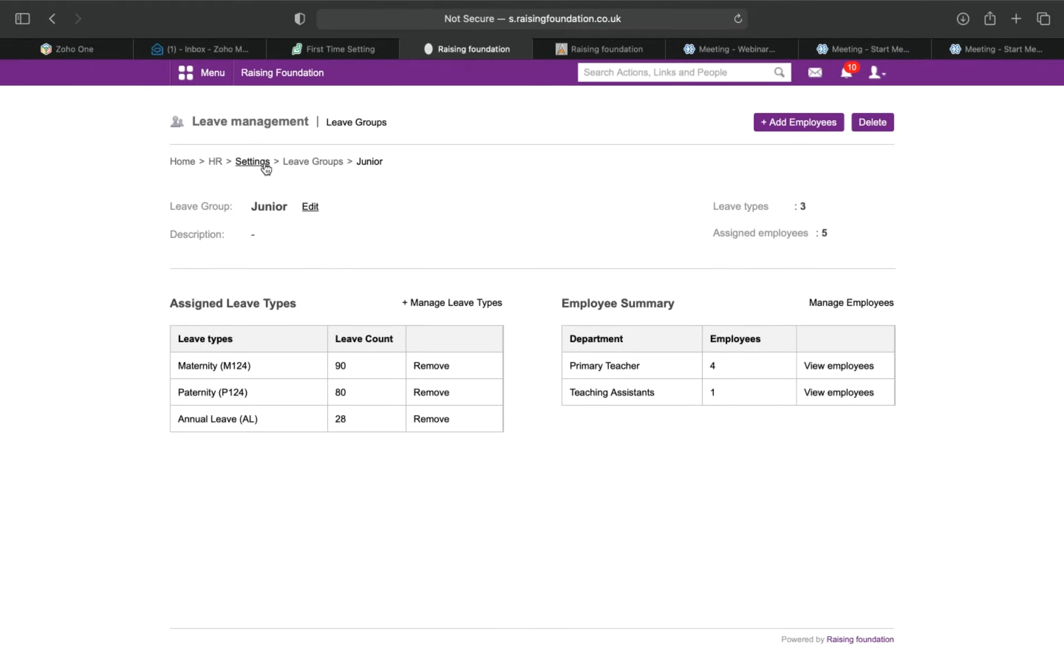
{"action": "left_click", "coordinate": [264, 167]}
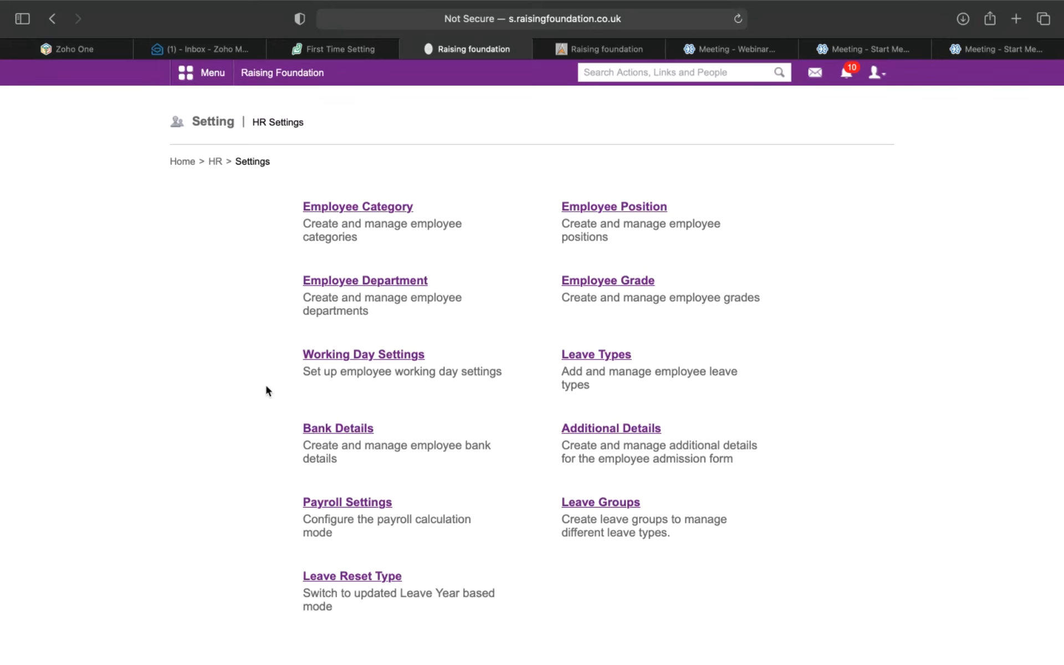
{"action": "scroll", "coordinate": [266, 391], "scroll_direction": "down", "scroll_amount": 1}
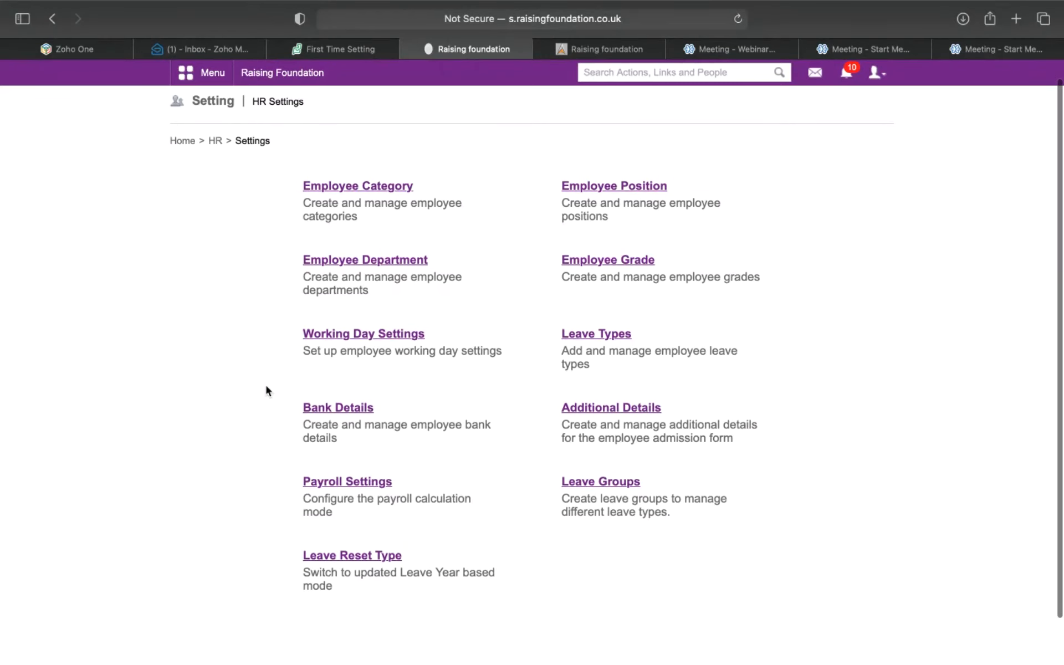
{"action": "scroll", "coordinate": [266, 390], "scroll_direction": "down", "scroll_amount": 1}
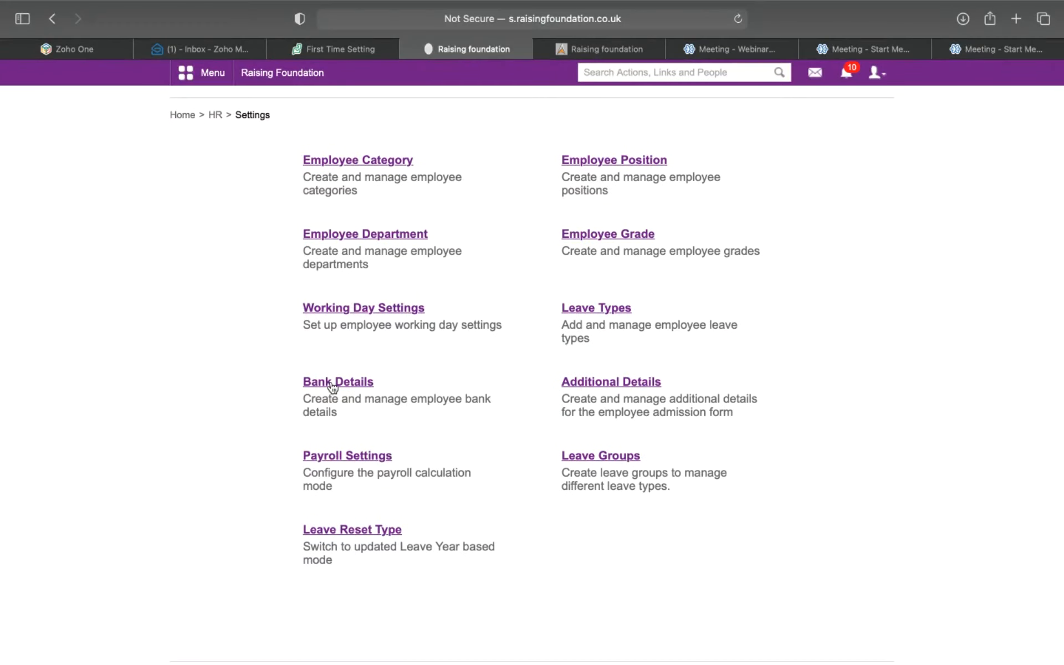
Step: Create an active bank detail field named "Bank adress" under Bank Details, and return to HR Settings
{"action": "left_click", "coordinate": [332, 385]}
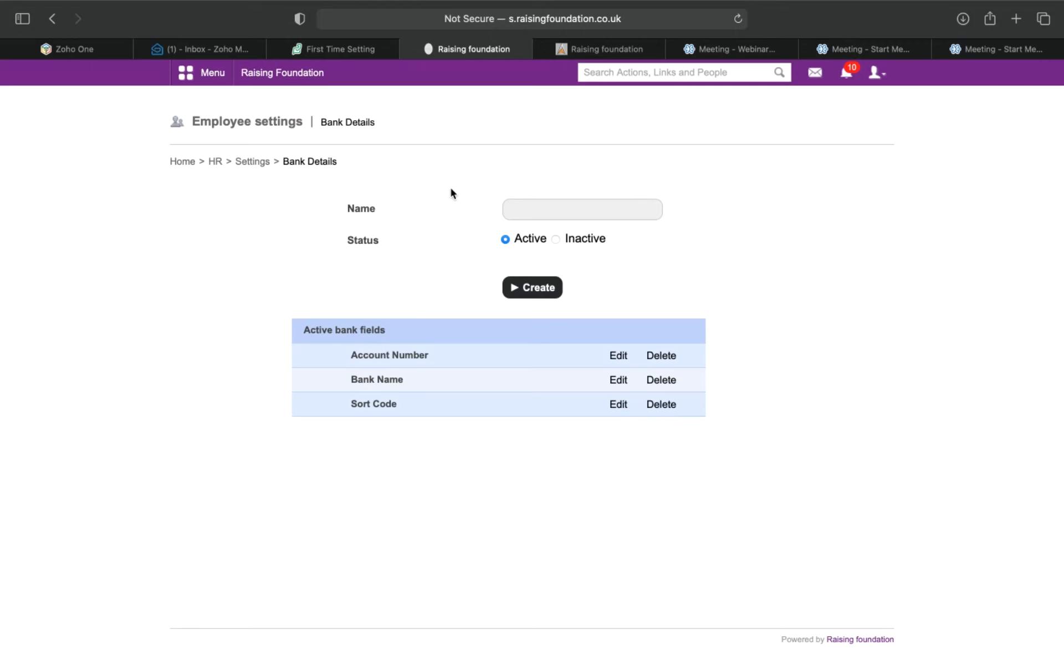
{"action": "left_click", "coordinate": [535, 210]}
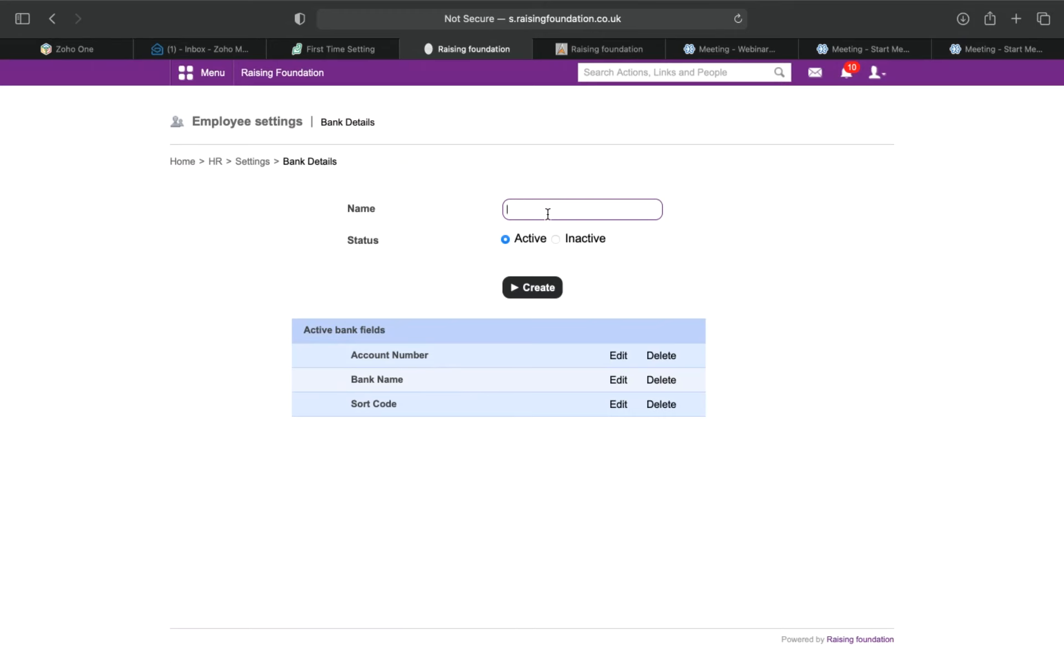
{"action": "type", "text": "Bank adress"}
{"action": "left_click", "coordinate": [532, 299]}
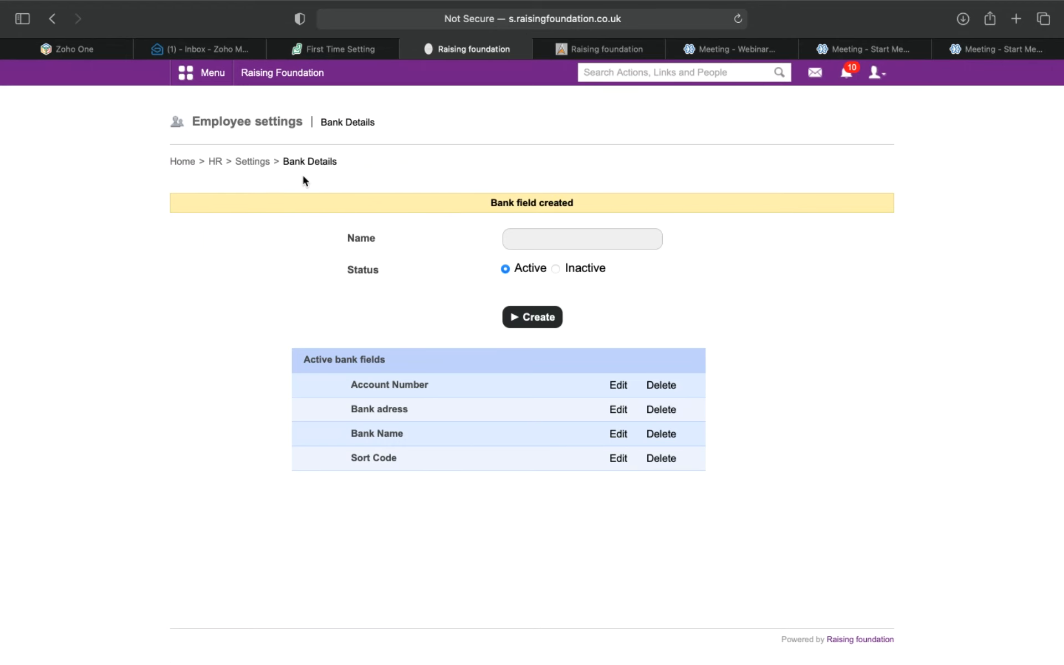
{"action": "left_click", "coordinate": [252, 161]}
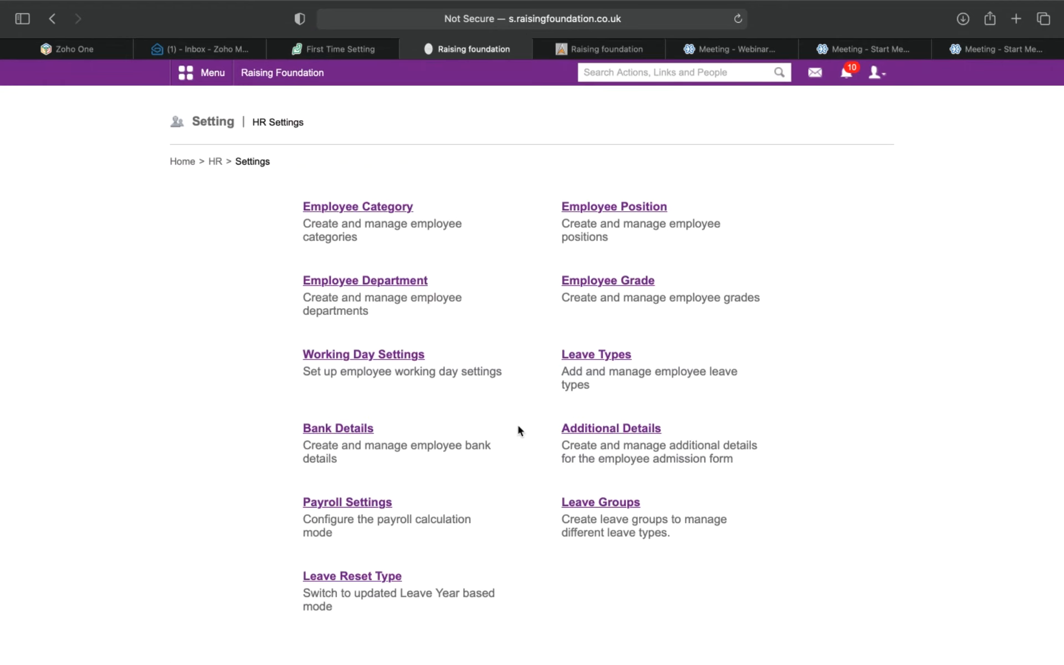
Step: Review the Additional Details fields and the calculation modes and round-off options in Payroll Settings, and return to HR Settings
{"action": "left_click", "coordinate": [620, 430]}
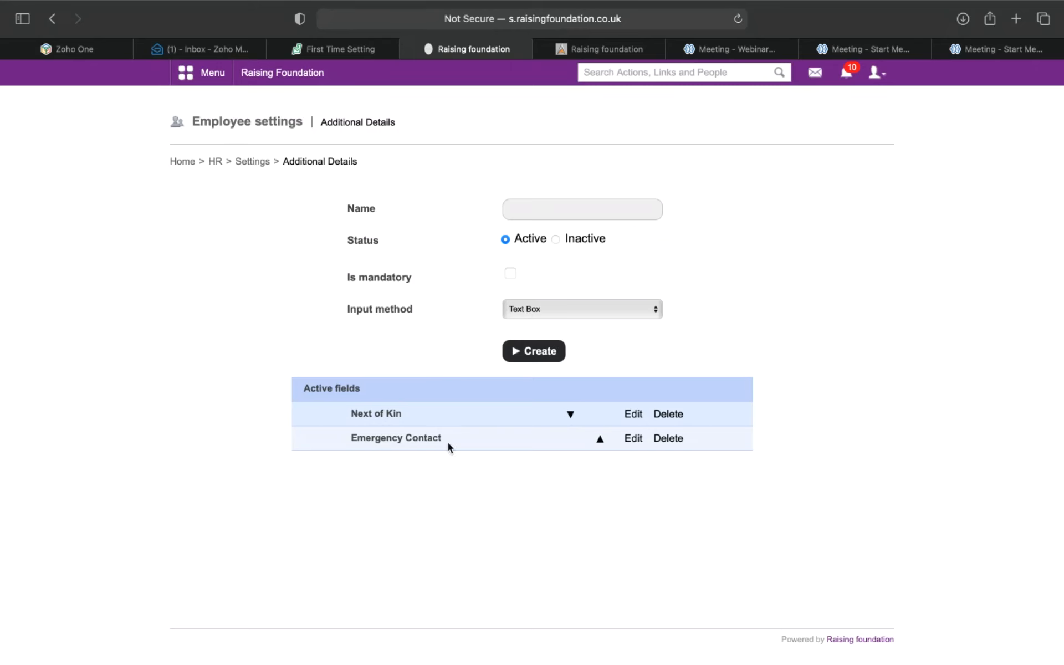
{"action": "left_click", "coordinate": [266, 169]}
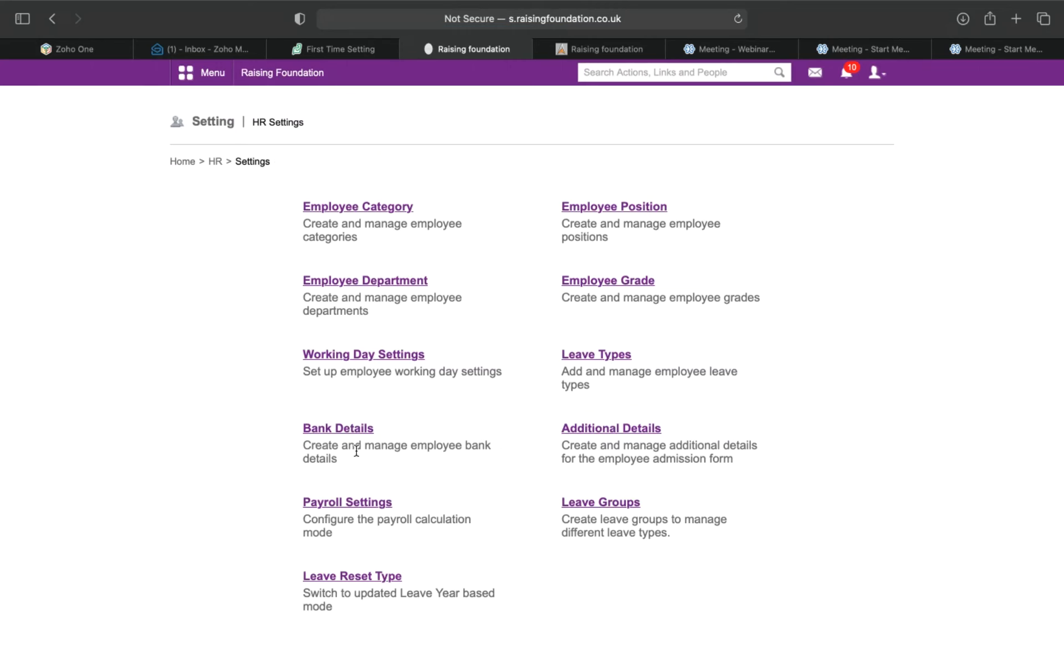
{"action": "left_click", "coordinate": [364, 506]}
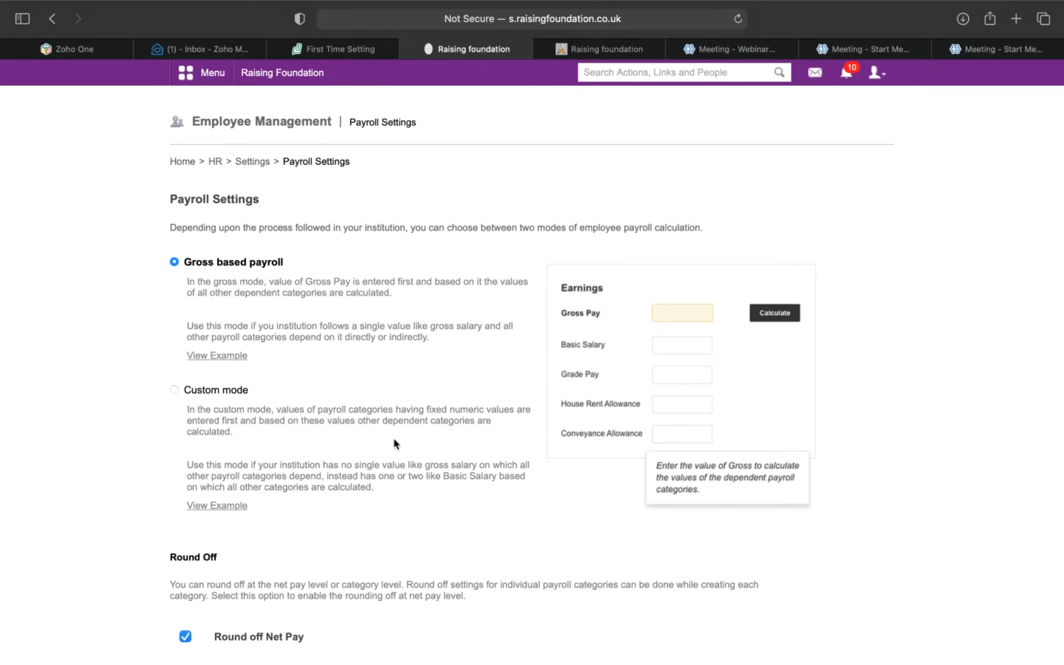
{"action": "scroll", "coordinate": [394, 441], "scroll_direction": "down", "scroll_amount": 1}
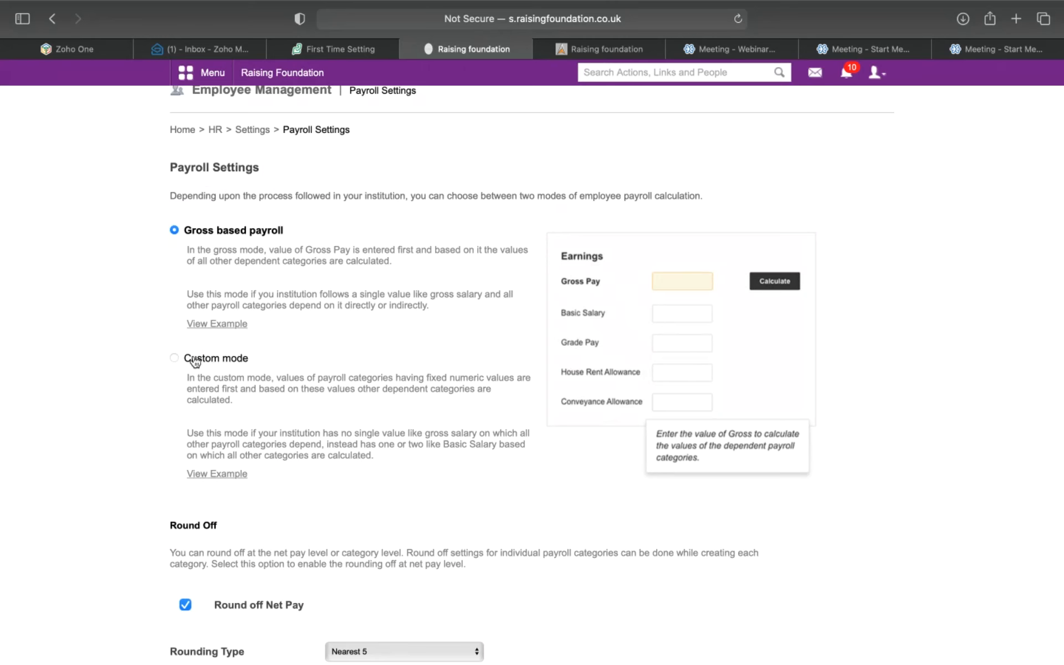
{"action": "scroll", "coordinate": [195, 359], "scroll_direction": "down", "scroll_amount": 1}
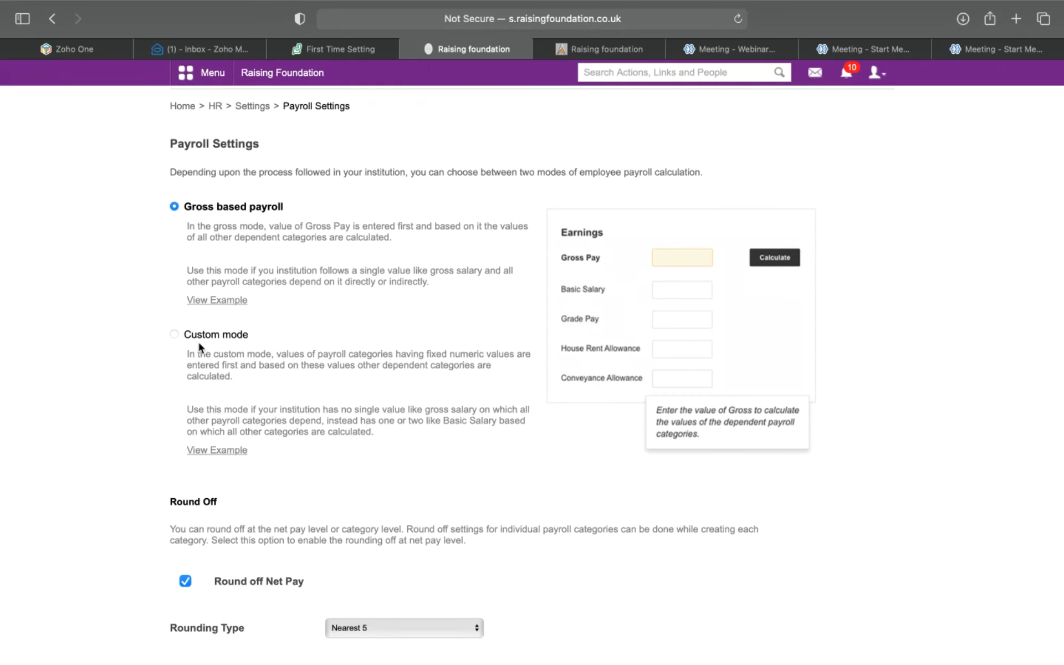
{"action": "scroll", "coordinate": [199, 344], "scroll_direction": "down", "scroll_amount": 3}
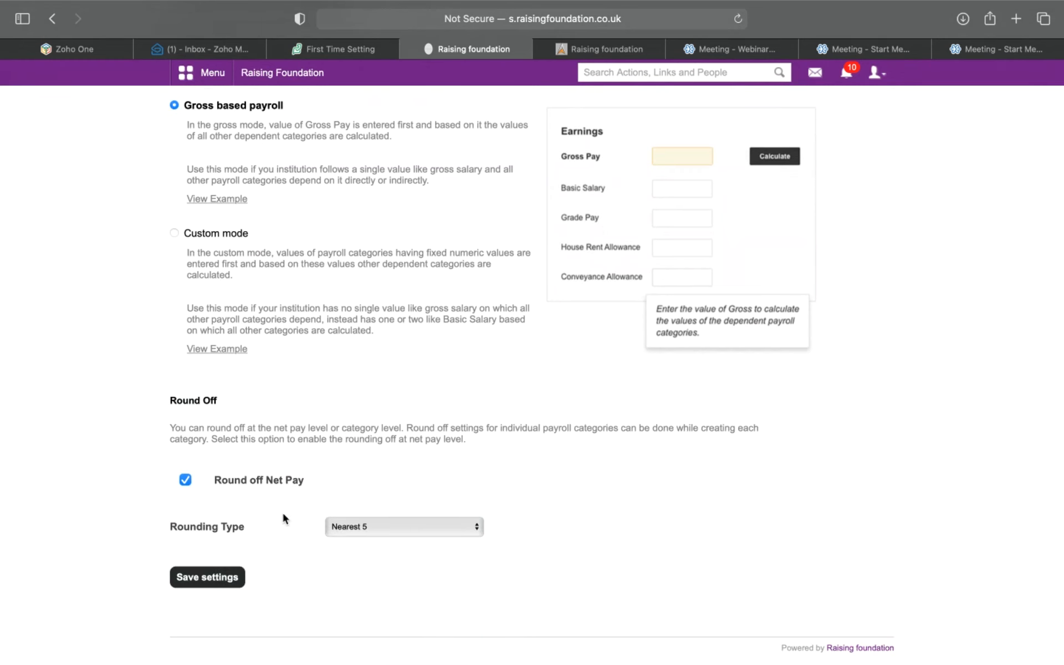
{"action": "scroll", "coordinate": [414, 516], "scroll_direction": "up", "scroll_amount": 3}
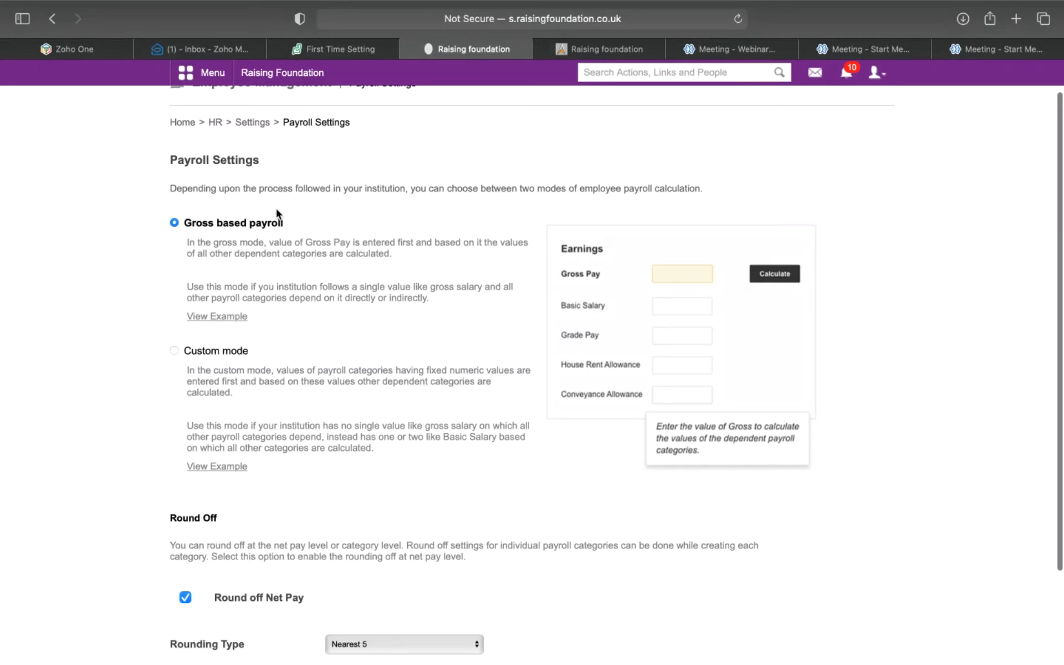
{"action": "scroll", "coordinate": [277, 213], "scroll_direction": "up", "scroll_amount": 1}
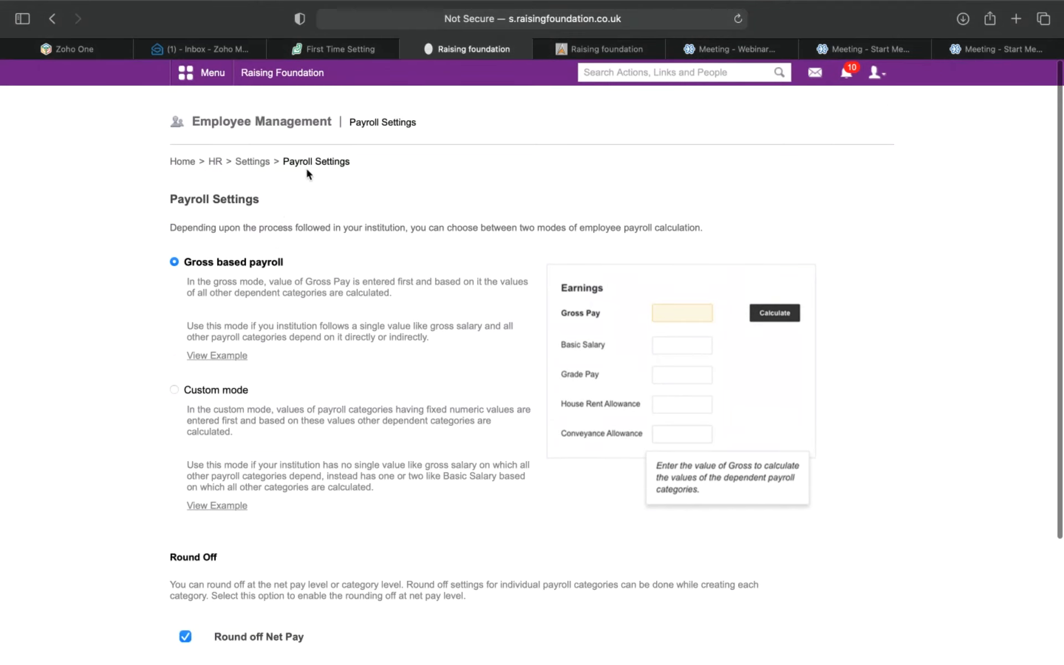
{"action": "left_click", "coordinate": [252, 164]}
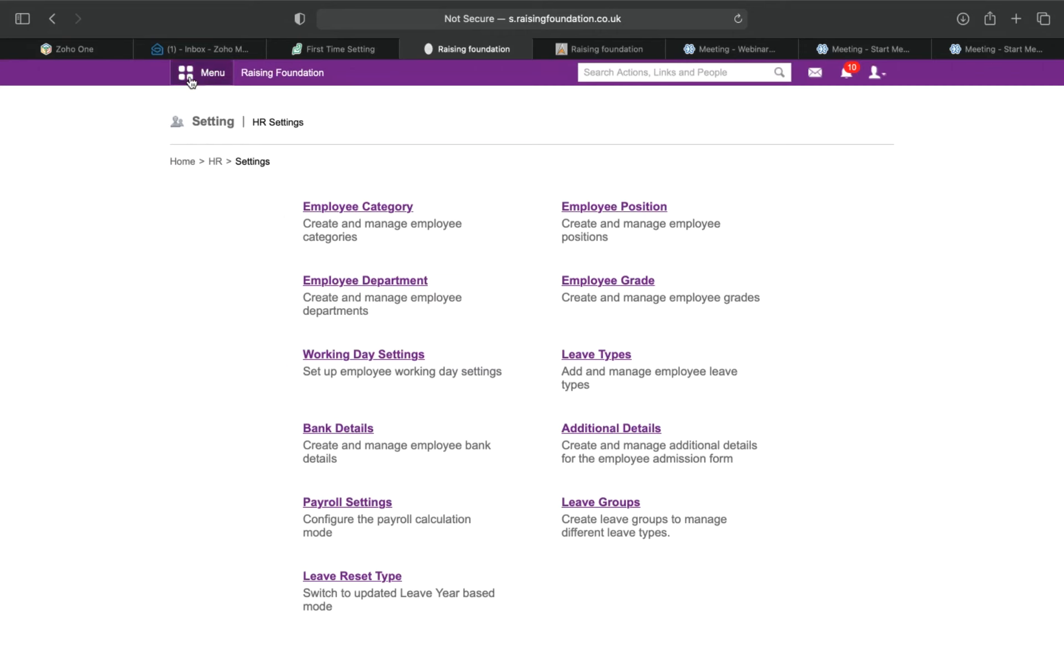
Step: Open the employee admission form in Employee Management and enter the new employee's number
{"action": "left_click", "coordinate": [213, 166]}
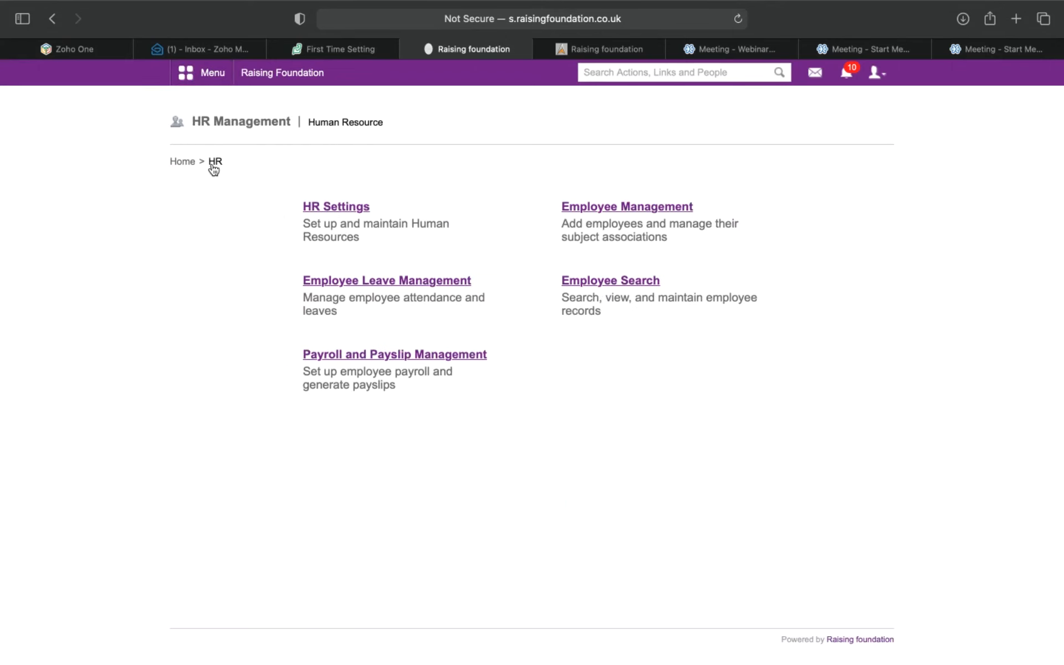
{"action": "left_click", "coordinate": [642, 210]}
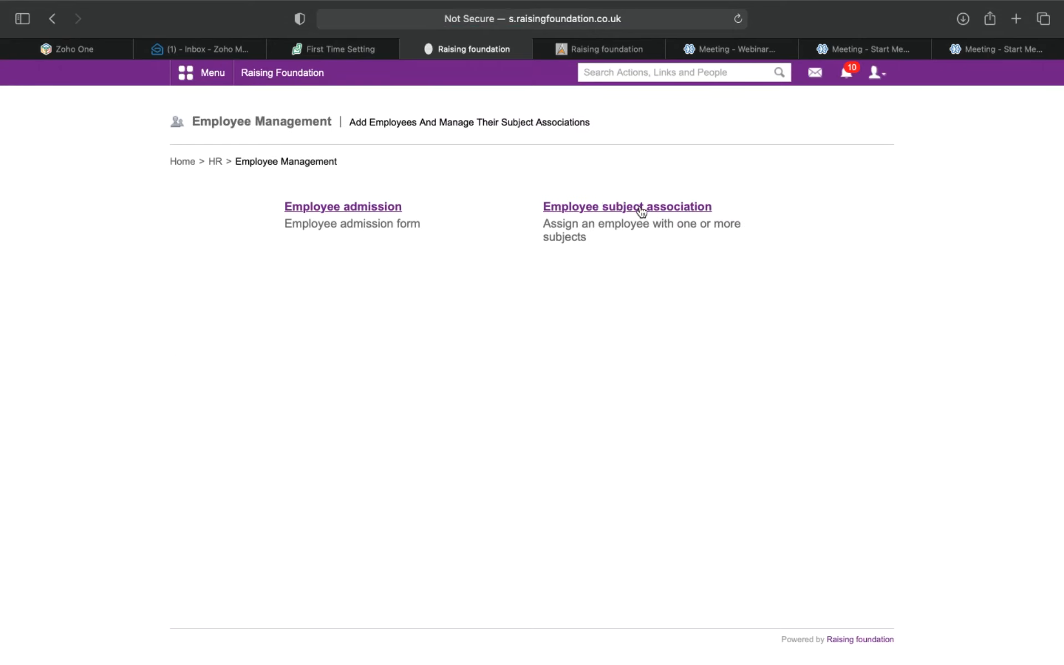
{"action": "left_click", "coordinate": [391, 214]}
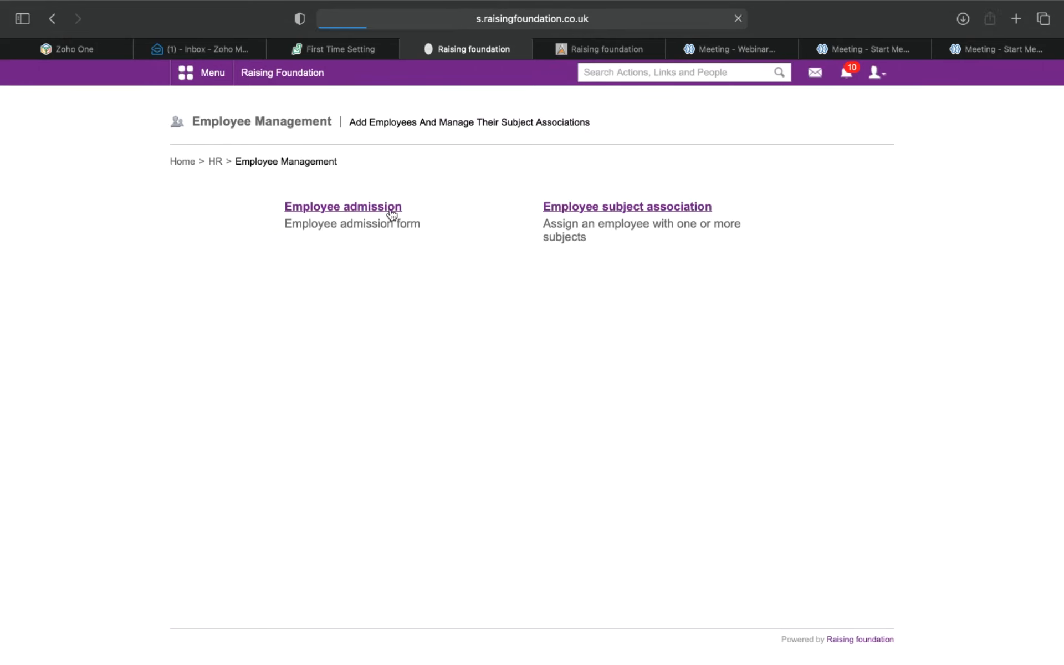
{"action": "scroll", "coordinate": [334, 350], "scroll_direction": "down", "scroll_amount": 2}
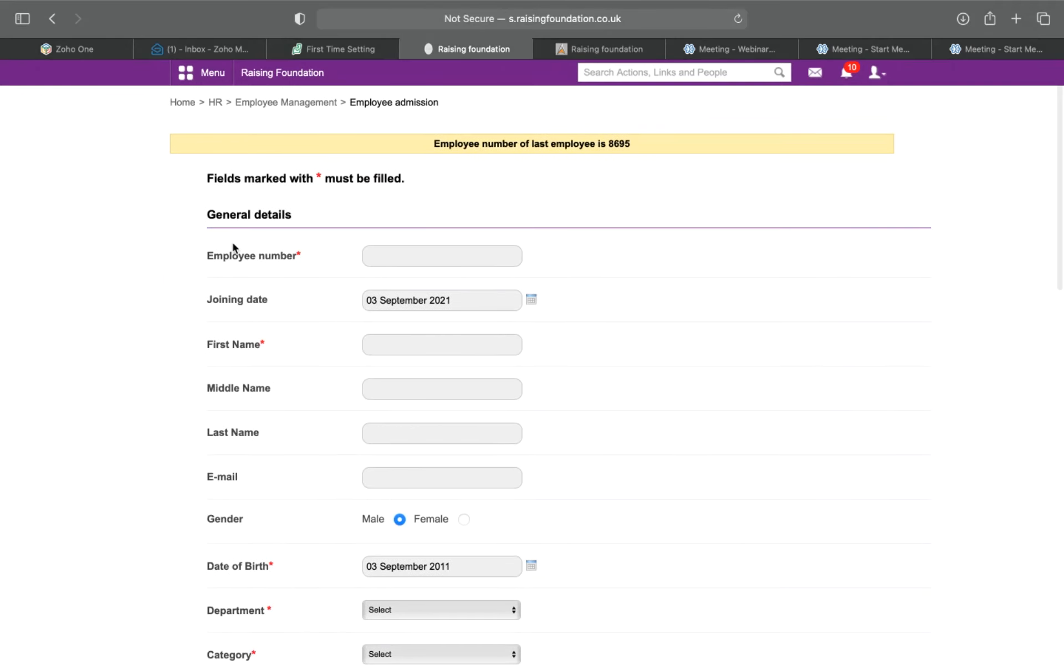
{"action": "scroll", "coordinate": [232, 248], "scroll_direction": "up", "scroll_amount": 1}
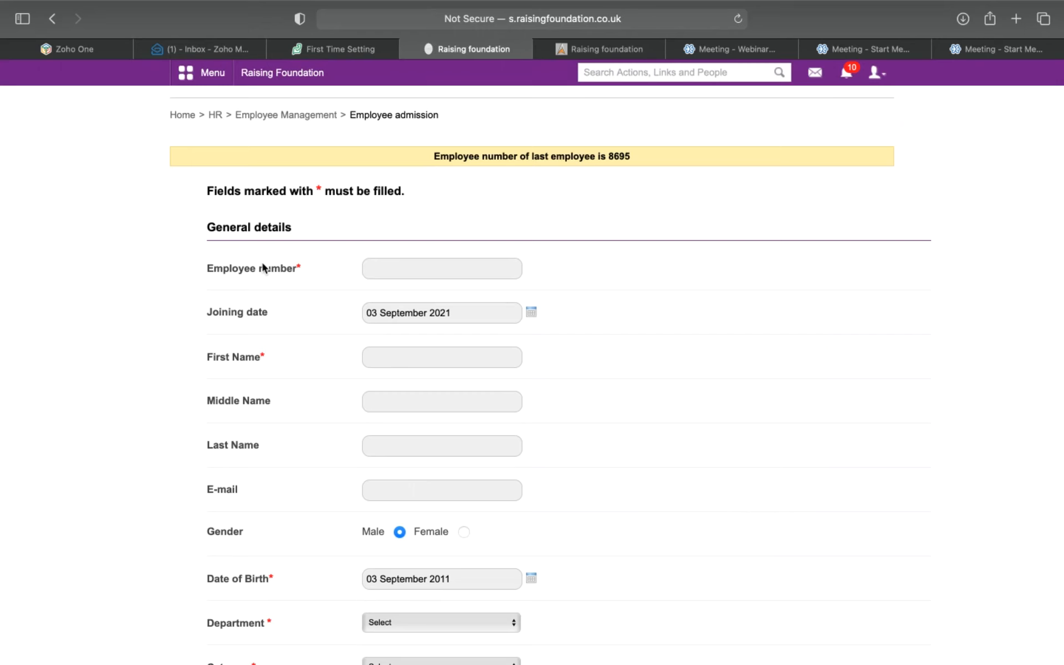
{"action": "left_click", "coordinate": [376, 273]}
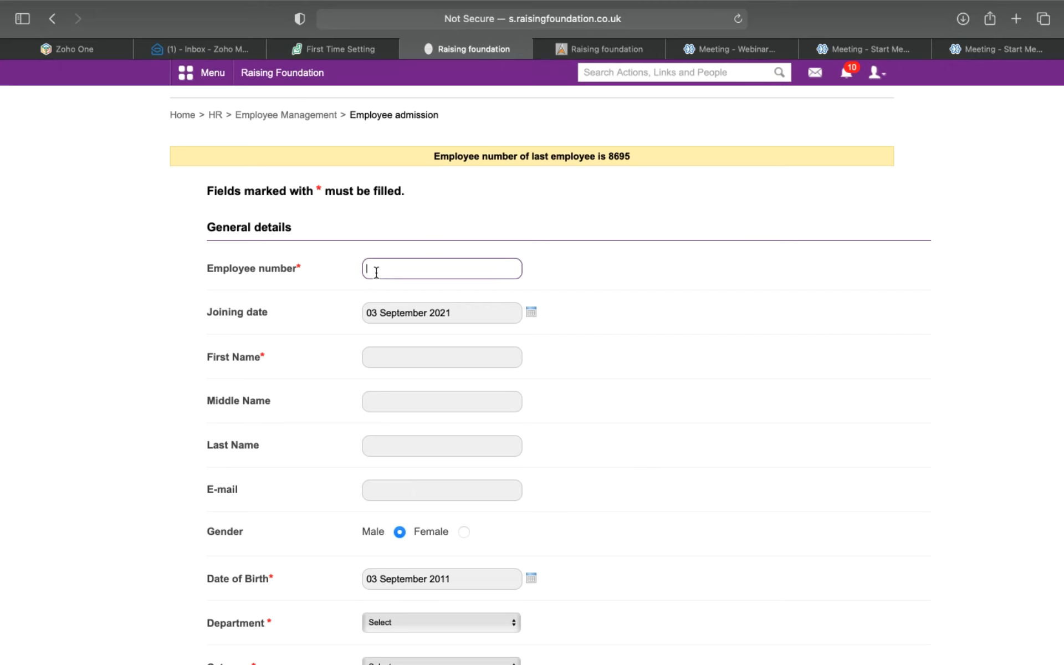
{"action": "type", "text": "2222"}
{"action": "type", "text": "8695"}
Step: Enter the employee's first name in the general details of the admission form
{"action": "scroll", "coordinate": [212, 314], "scroll_direction": "down", "scroll_amount": 2}
{"action": "left_click", "coordinate": [399, 310]}
{"action": "type", "text": "SMith"}
{"action": "key", "text": "BackSpace"}
{"action": "key", "text": "BackSpace"}
{"action": "key", "text": "BackSpace"}
{"action": "key", "text": "BackSpace"}
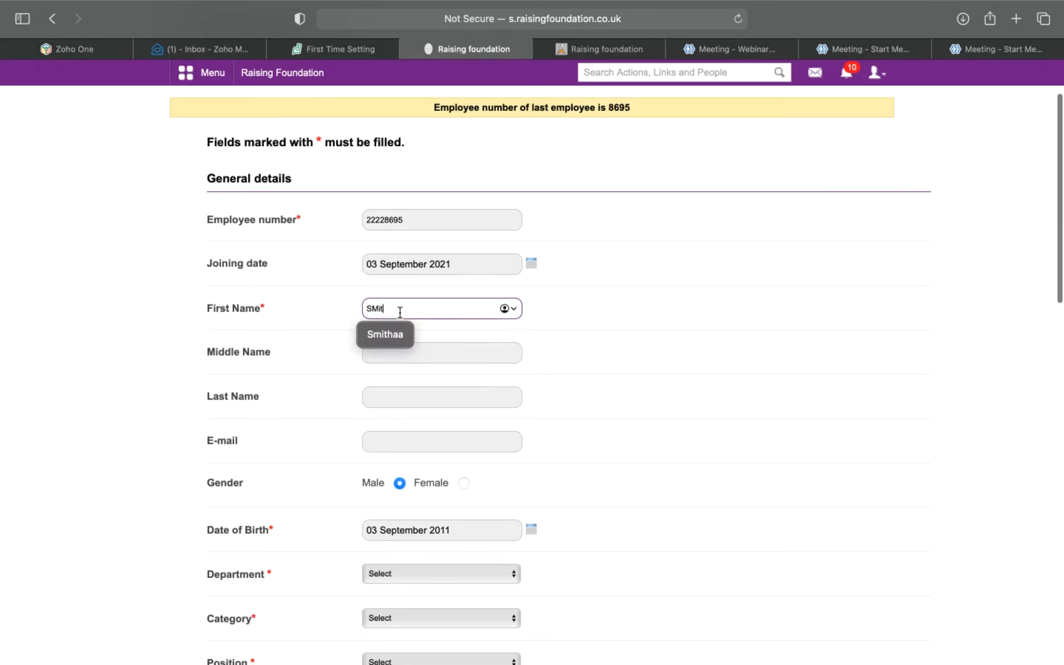
{"action": "type", "text": "mith"}
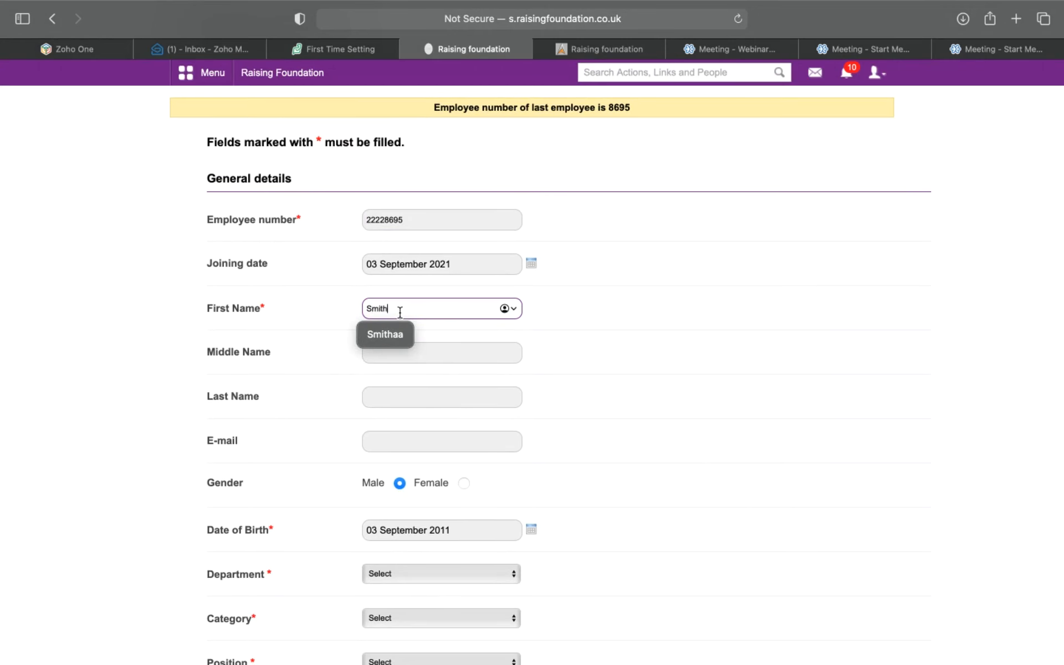
{"action": "left_click", "coordinate": [648, 312]}
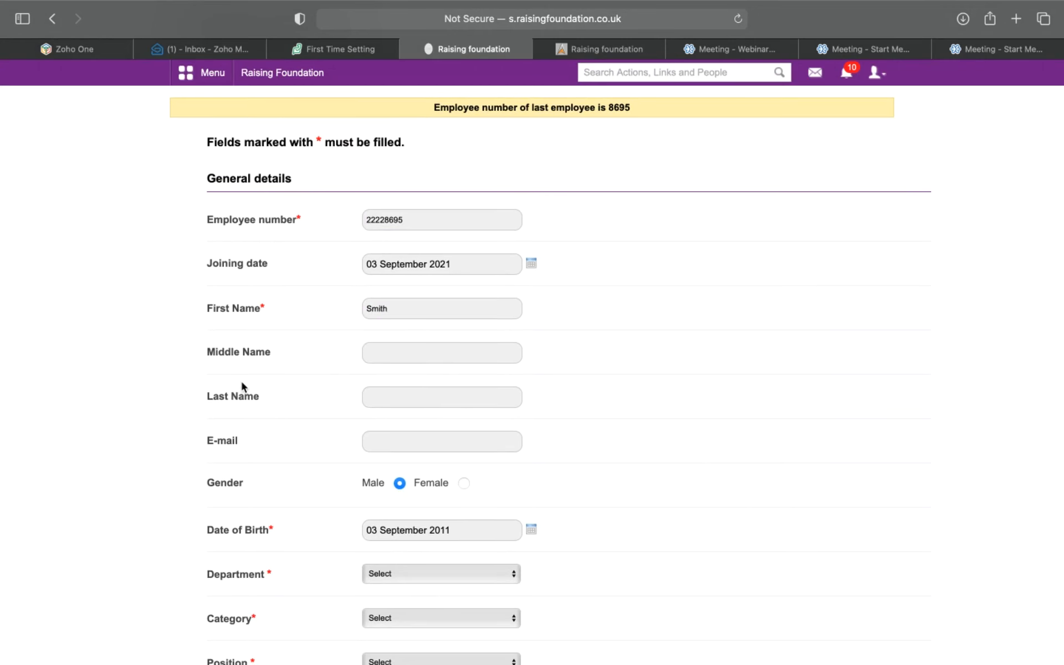
Step: Set the employee's date of birth in the admission form using the calendar
{"action": "scroll", "coordinate": [241, 383], "scroll_direction": "down", "scroll_amount": 2}
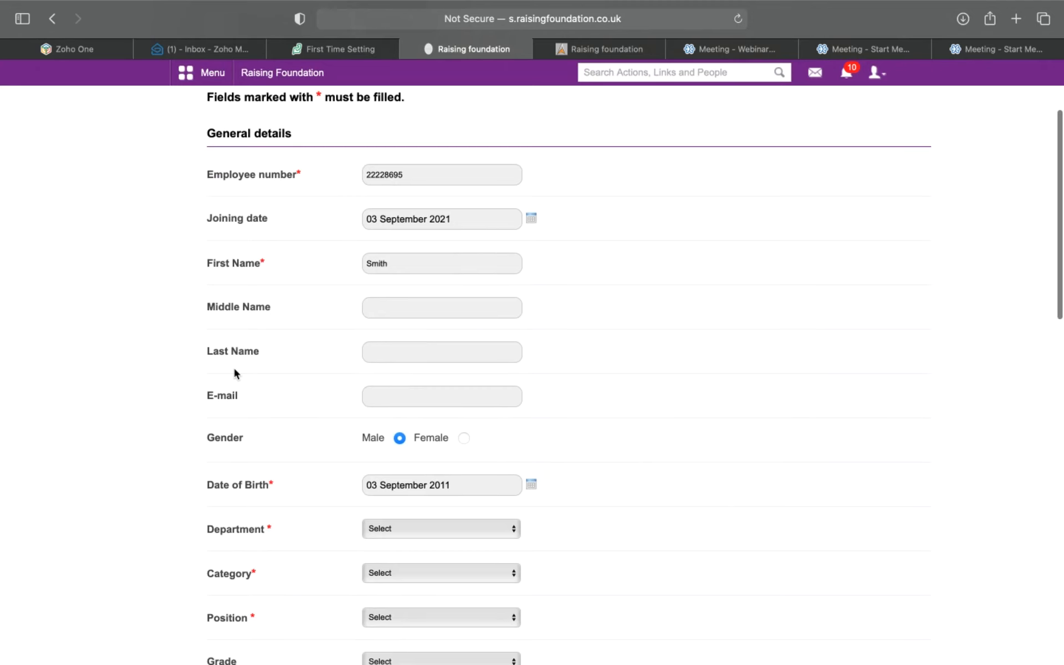
{"action": "scroll", "coordinate": [234, 369], "scroll_direction": "down", "scroll_amount": 8}
{"action": "left_click", "coordinate": [532, 240]}
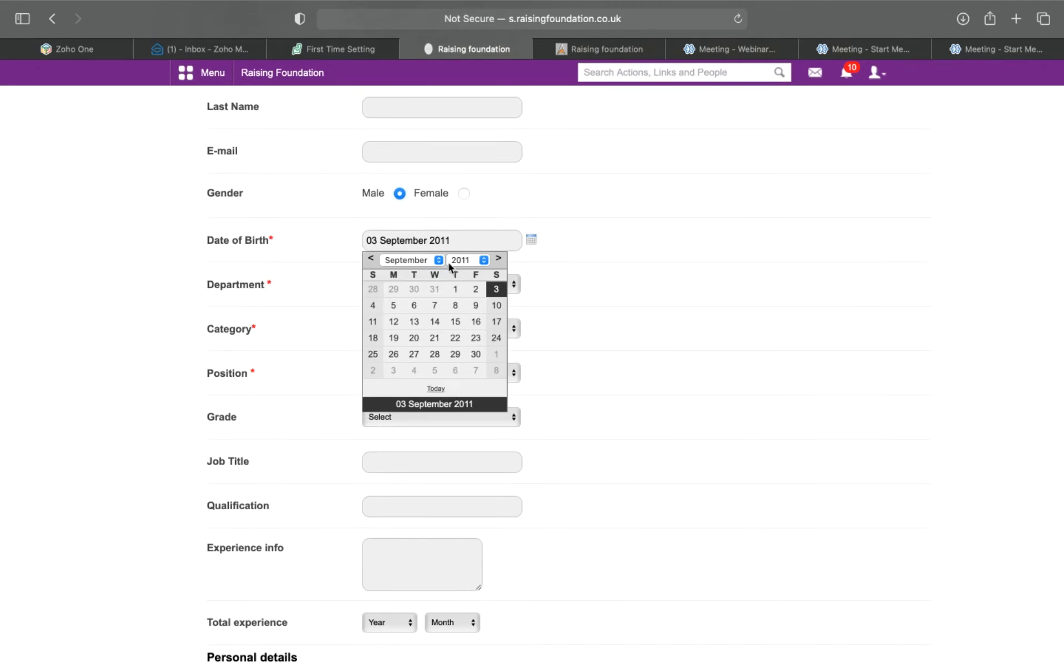
{"action": "left_click", "coordinate": [429, 262]}
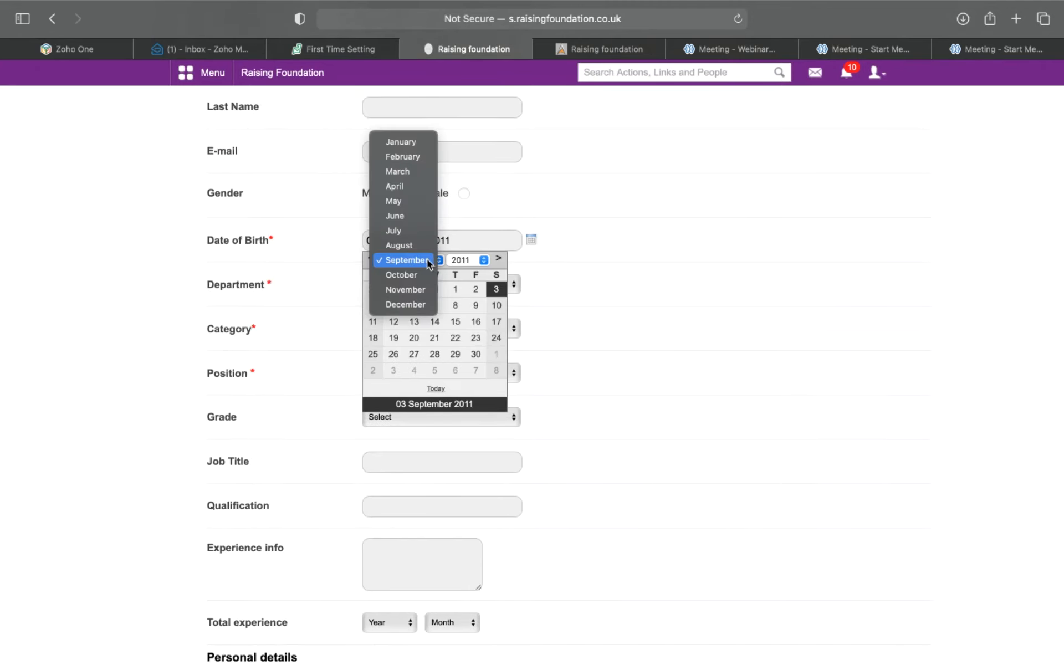
{"action": "left_click", "coordinate": [409, 245]}
{"action": "left_click", "coordinate": [462, 258]}
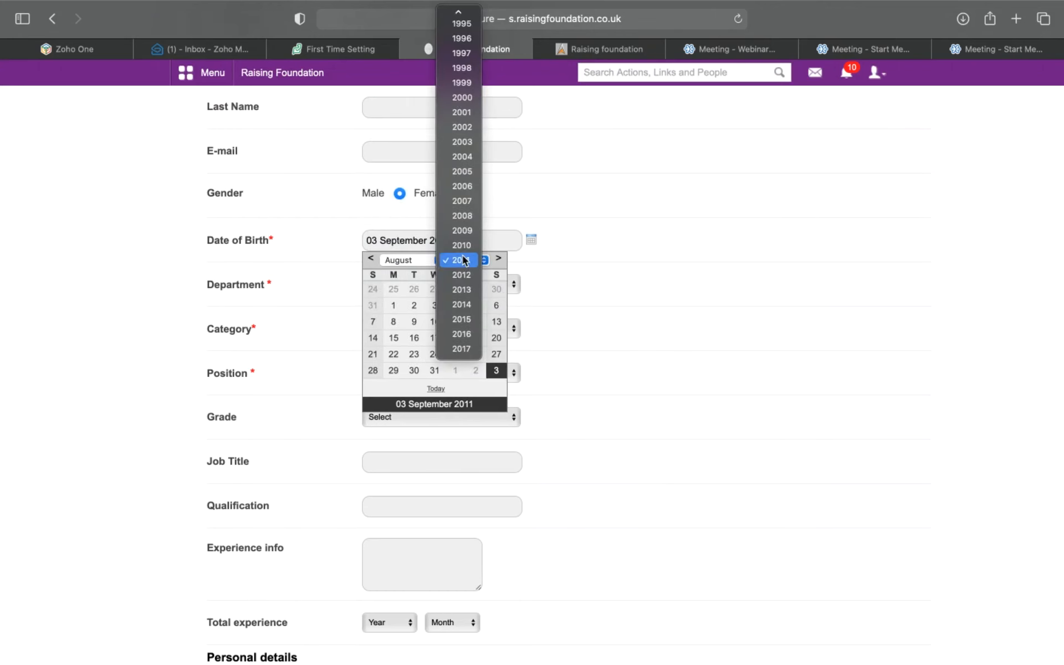
{"action": "left_click", "coordinate": [467, 40]}
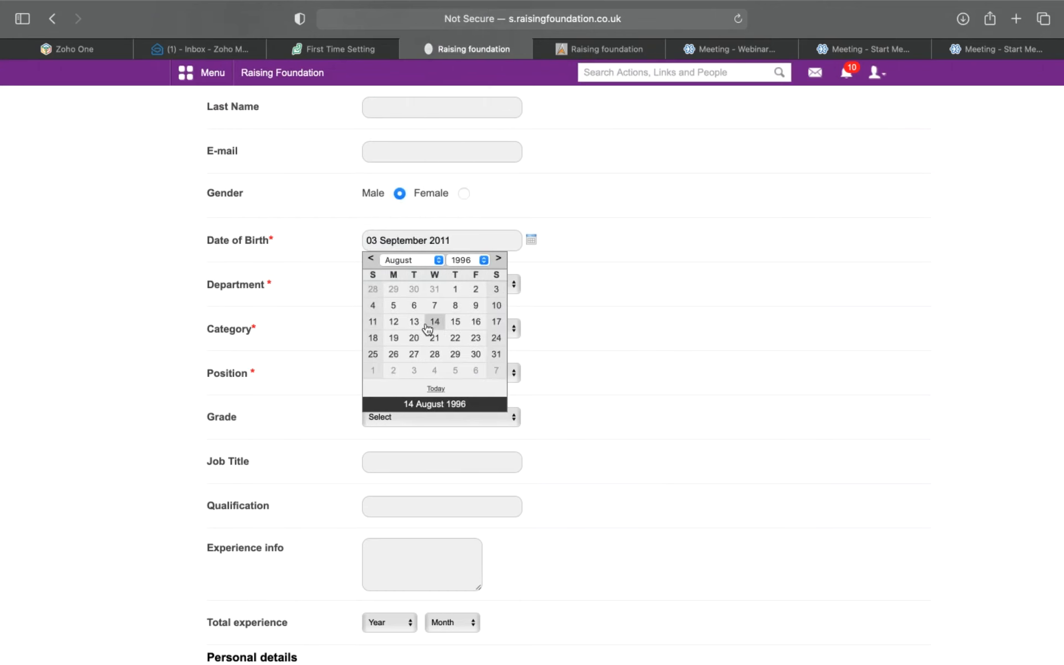
{"action": "left_click", "coordinate": [434, 324]}
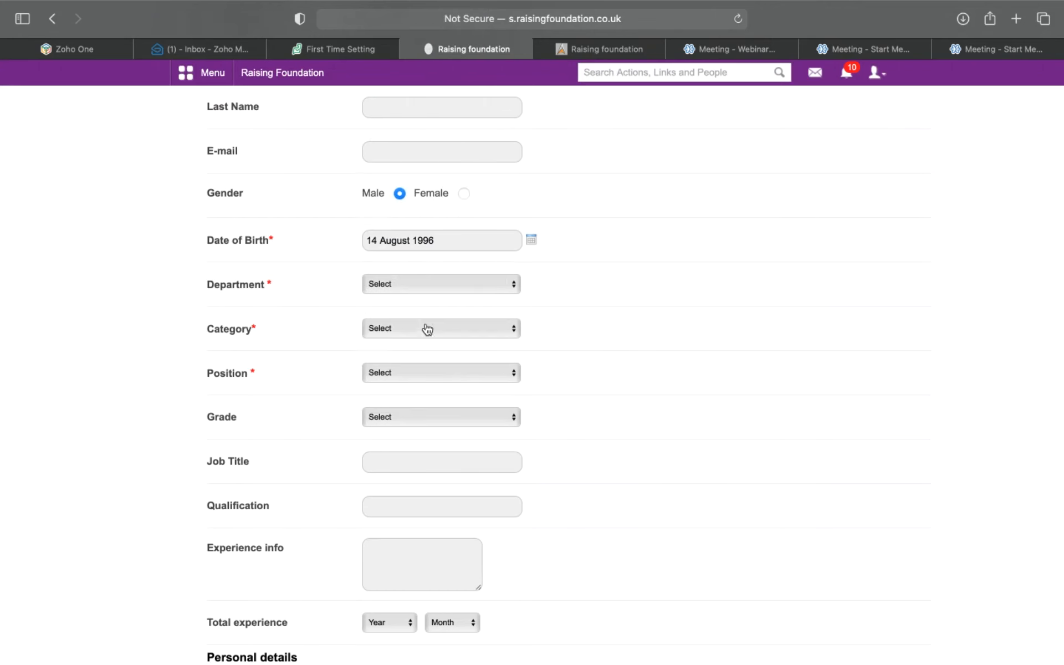
Step: Assign the employee to the Primary Teacher department, Teaching Staff category and Placement Teacher position, and review the general details
{"action": "left_click", "coordinate": [395, 286]}
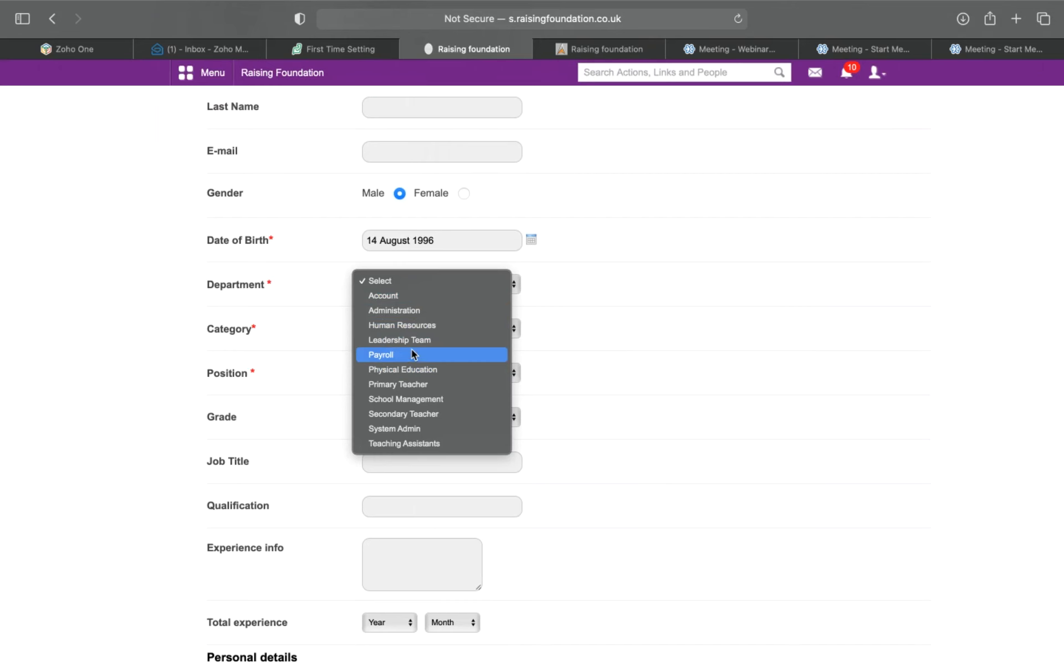
{"action": "left_click", "coordinate": [398, 384]}
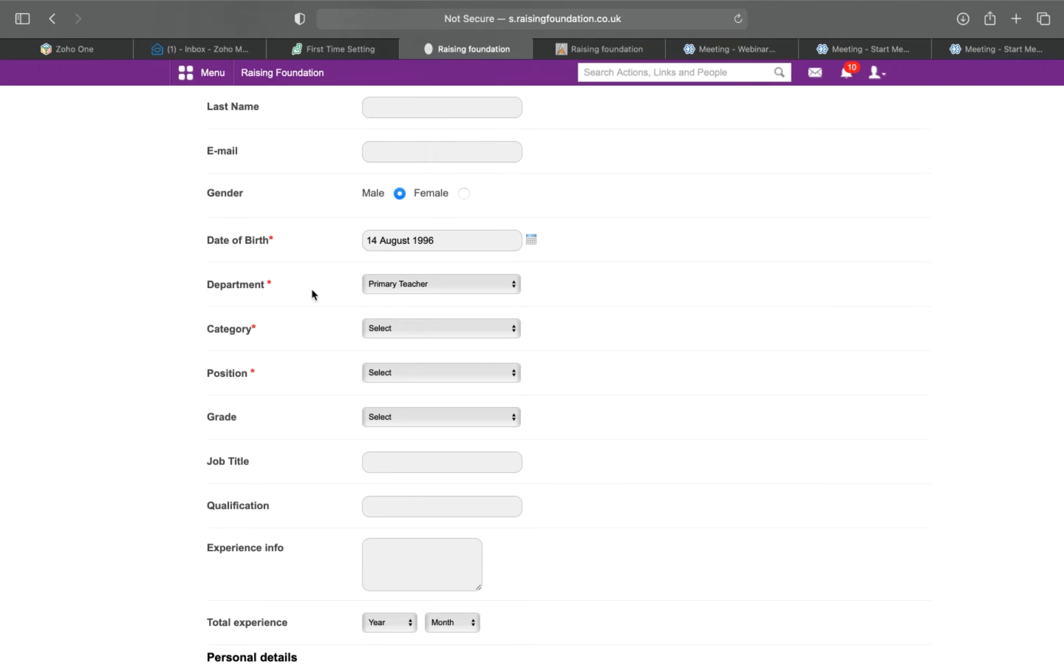
{"action": "left_click", "coordinate": [401, 330]}
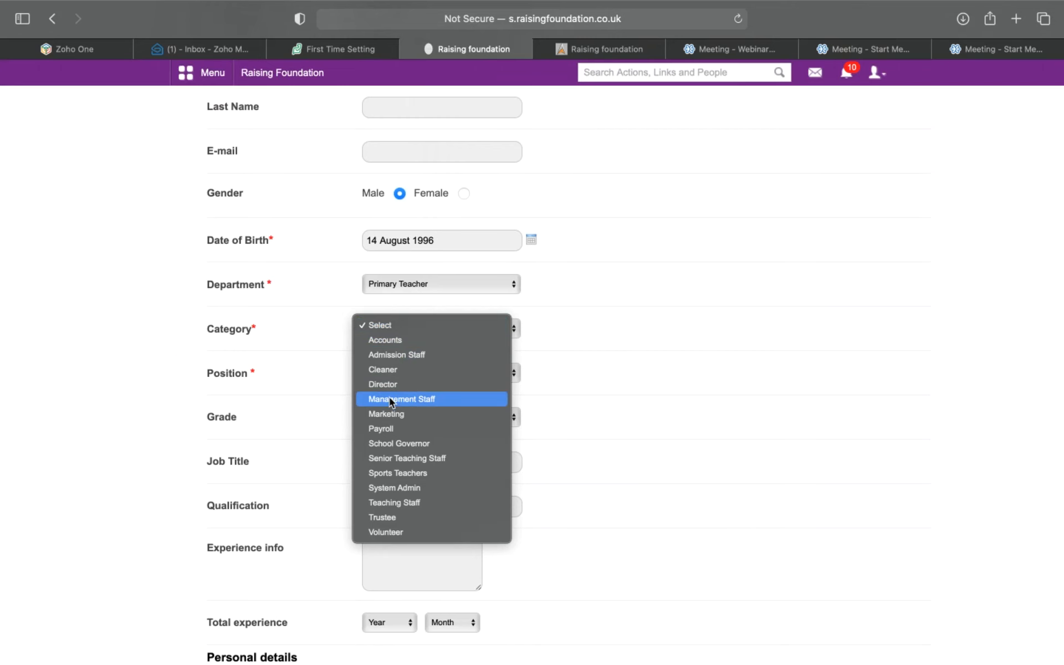
{"action": "left_click", "coordinate": [404, 501]}
{"action": "left_click", "coordinate": [410, 370]}
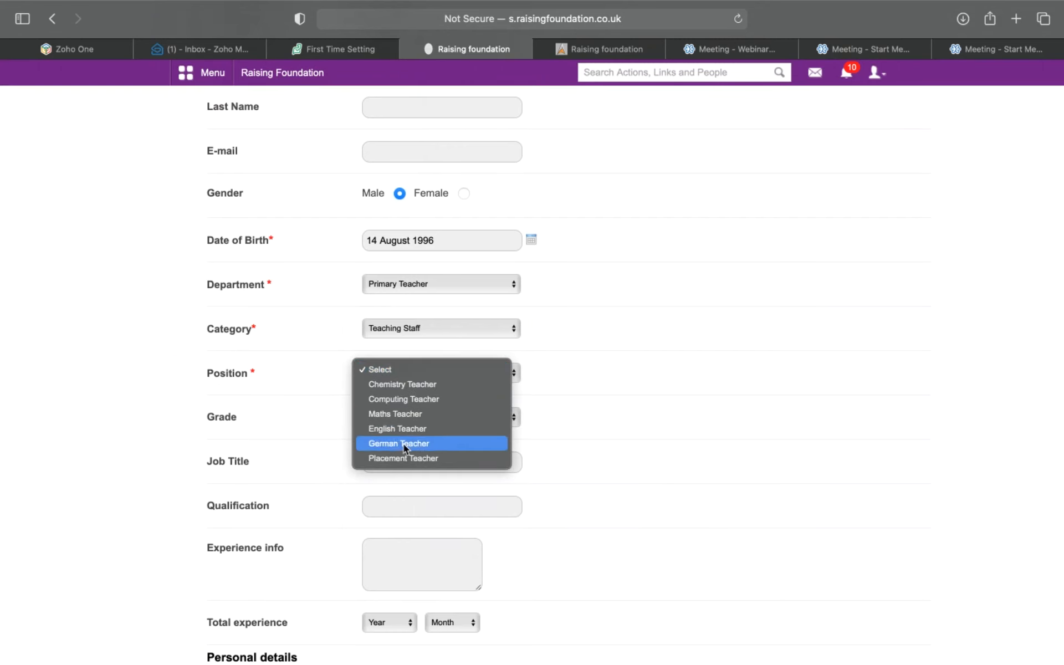
{"action": "left_click", "coordinate": [402, 458]}
{"action": "scroll", "coordinate": [404, 460], "scroll_direction": "down", "scroll_amount": 1}
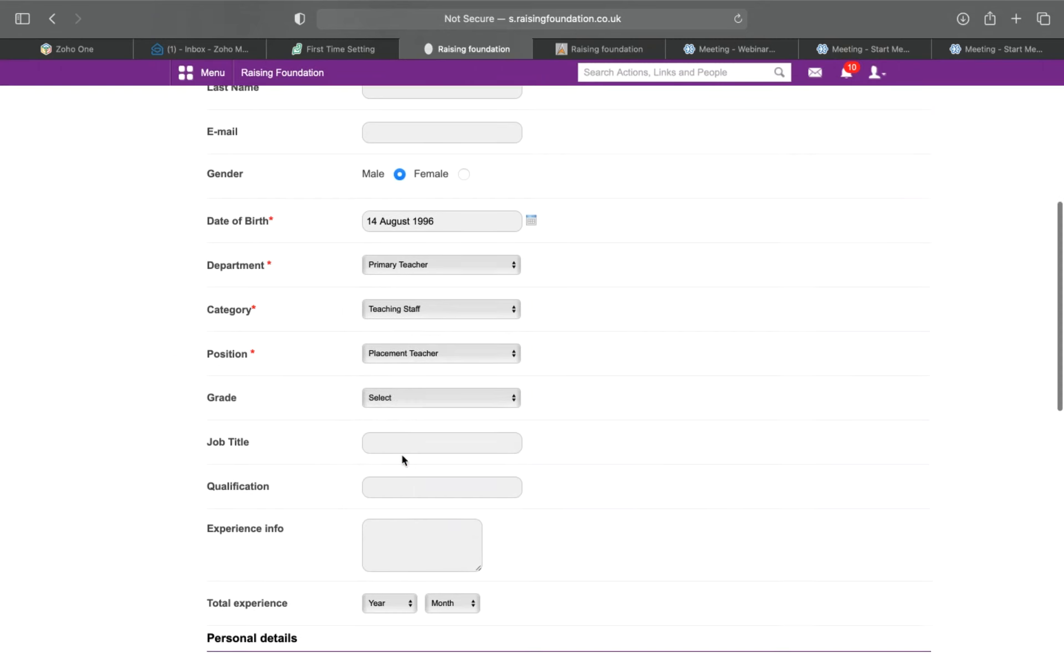
{"action": "scroll", "coordinate": [400, 453], "scroll_direction": "up", "scroll_amount": 5}
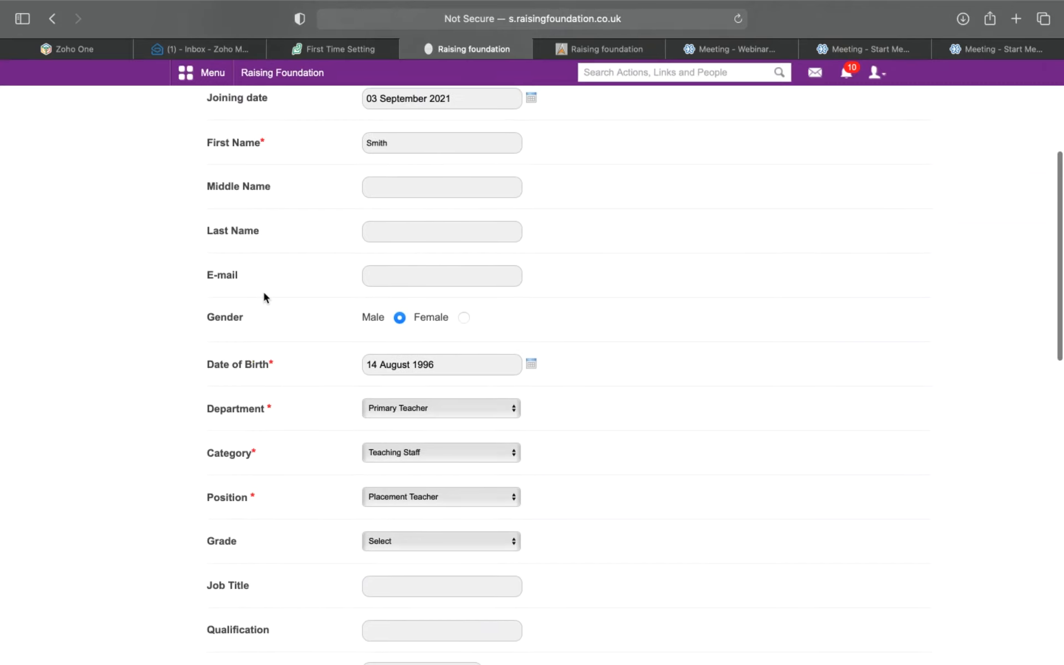
{"action": "scroll", "coordinate": [423, 494], "scroll_direction": "up", "scroll_amount": 4}
{"action": "scroll", "coordinate": [388, 492], "scroll_direction": "down", "scroll_amount": 2}
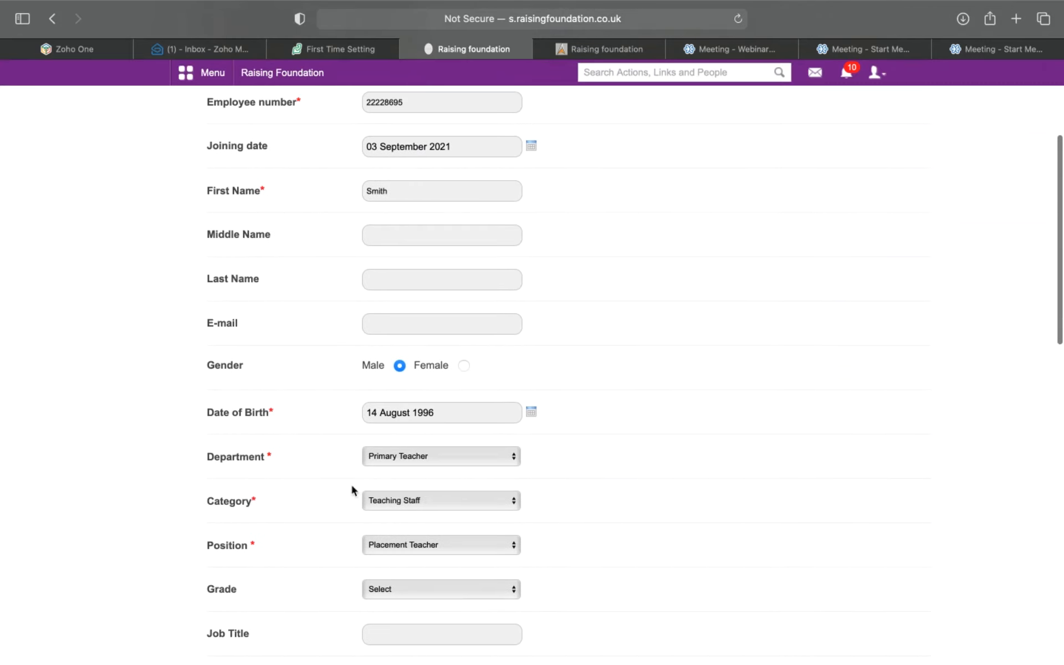
Step: Leave the remaining general, personal and contact fields unchanged and save the new employee's record to proceed with the admission
{"action": "scroll", "coordinate": [250, 516], "scroll_direction": "down", "scroll_amount": 15}
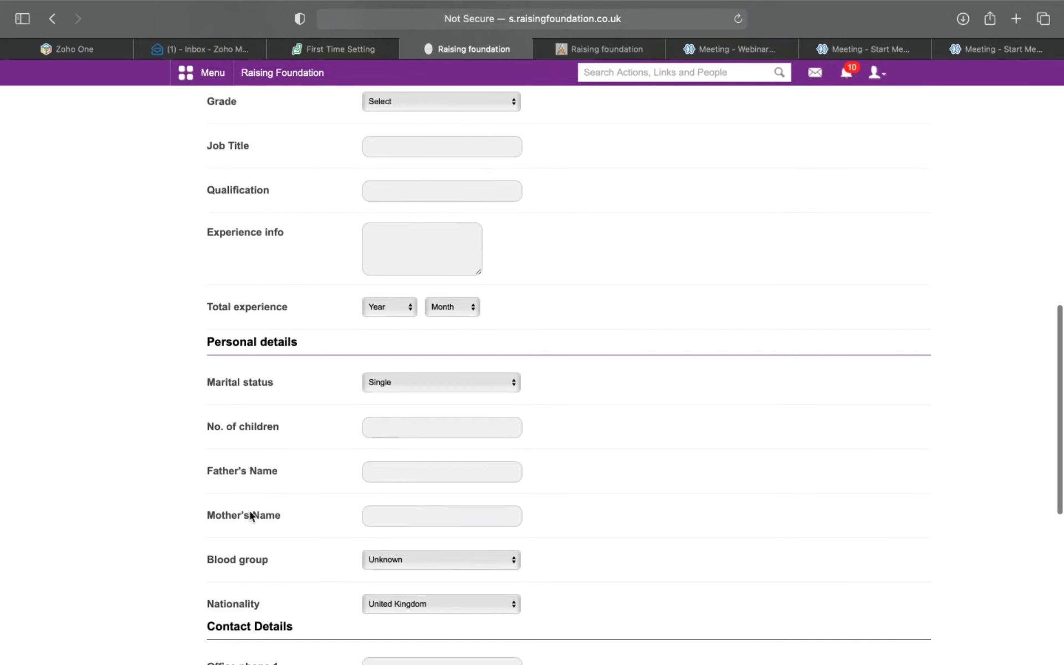
{"action": "scroll", "coordinate": [250, 516], "scroll_direction": "down", "scroll_amount": 13}
{"action": "left_click", "coordinate": [461, 576]}
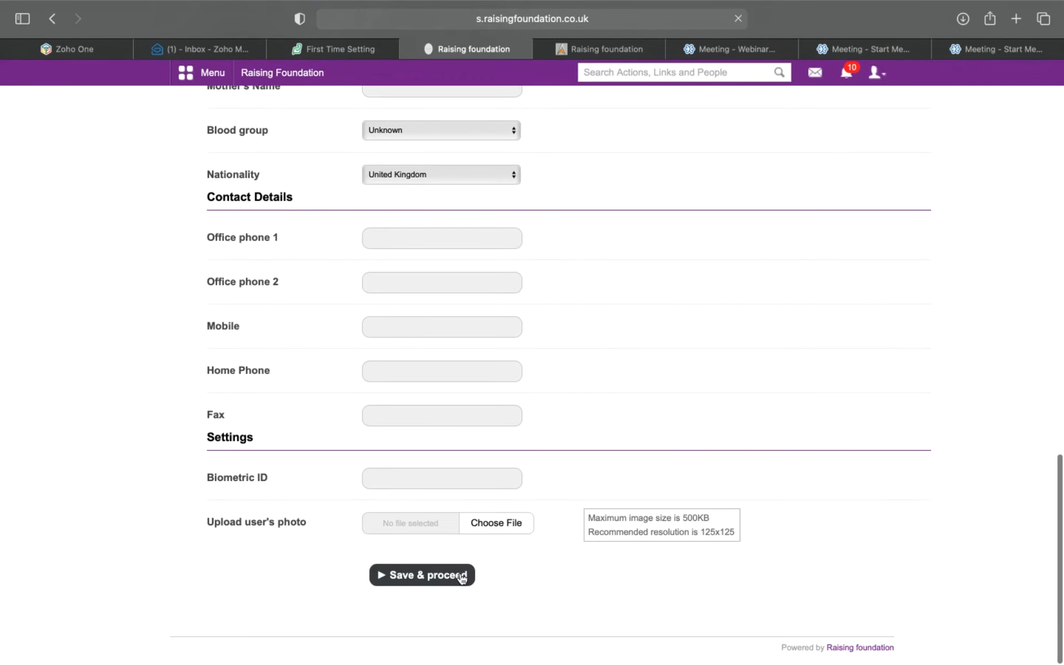
Step: Proceed through the admission's address, bank and additional details pages, saving each without filling in any fields
{"action": "scroll", "coordinate": [334, 512], "scroll_direction": "down", "scroll_amount": 2}
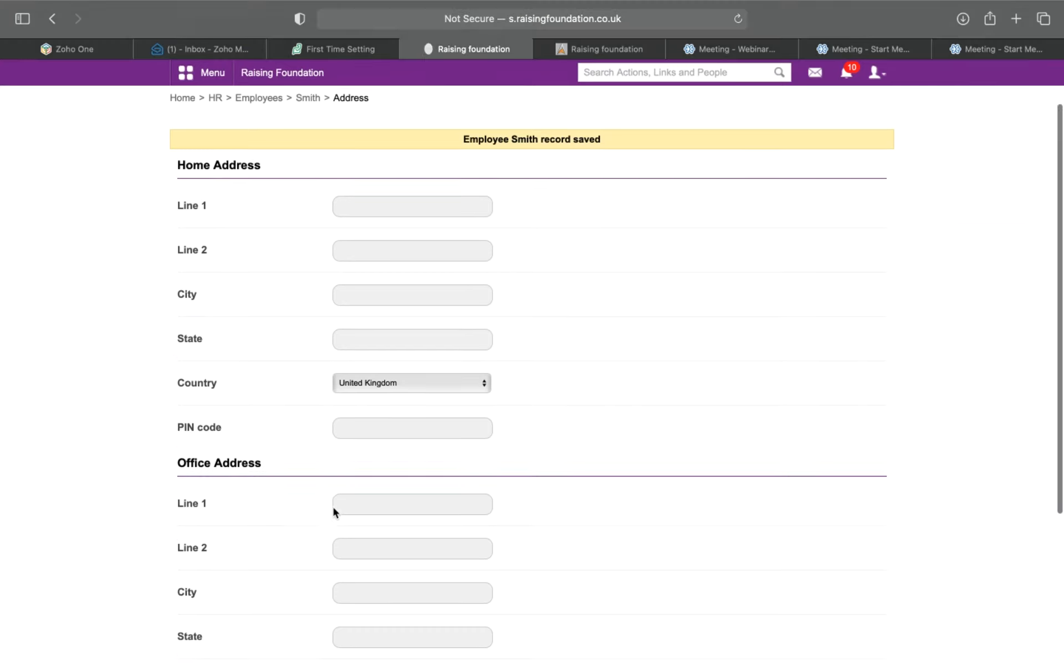
{"action": "scroll", "coordinate": [365, 343], "scroll_direction": "down", "scroll_amount": 2}
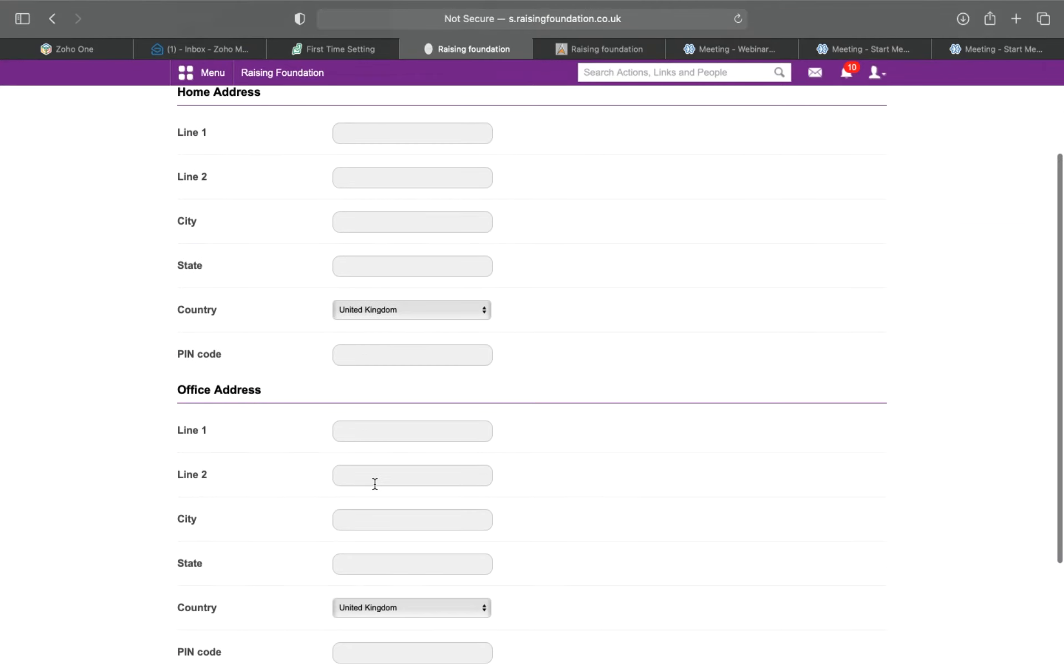
{"action": "scroll", "coordinate": [375, 484], "scroll_direction": "up", "scroll_amount": 3}
{"action": "scroll", "coordinate": [288, 323], "scroll_direction": "down", "scroll_amount": 6}
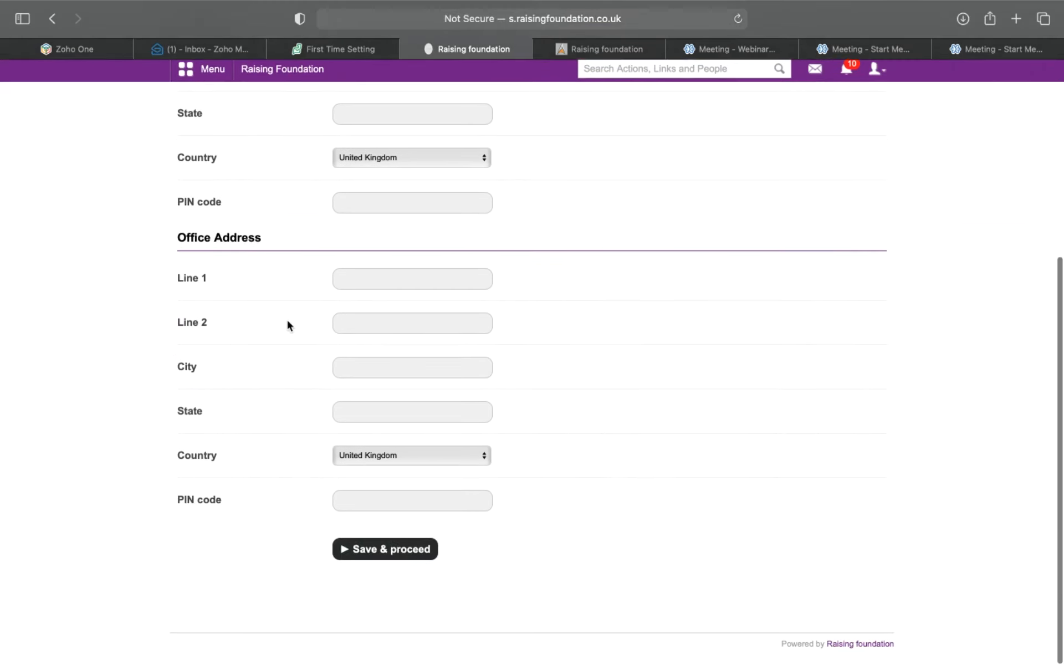
{"action": "left_click", "coordinate": [399, 554]}
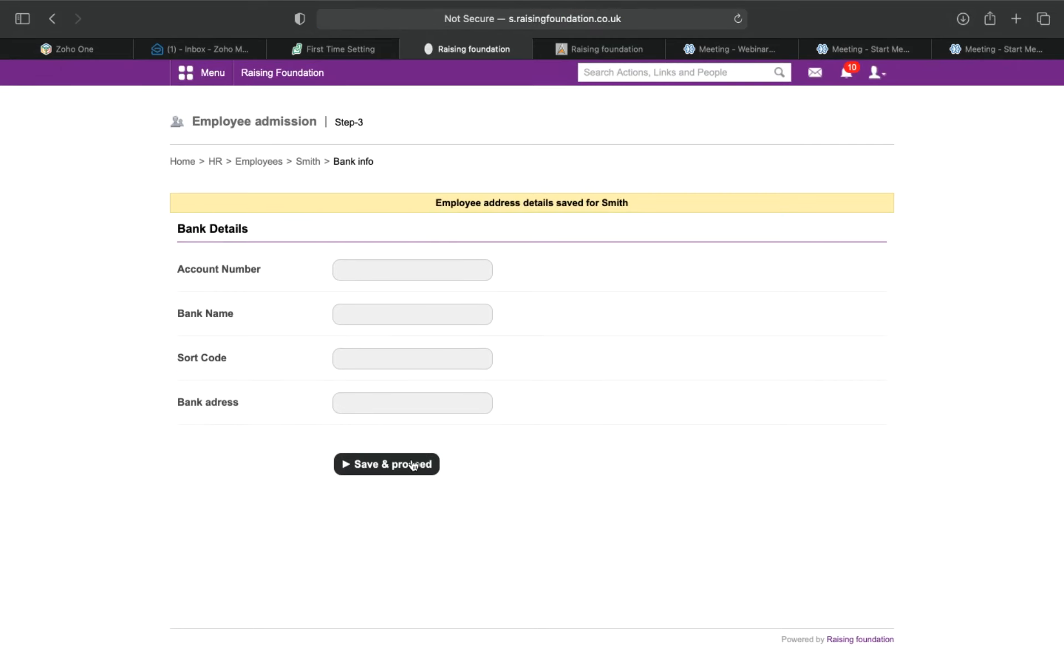
{"action": "left_click", "coordinate": [413, 465]}
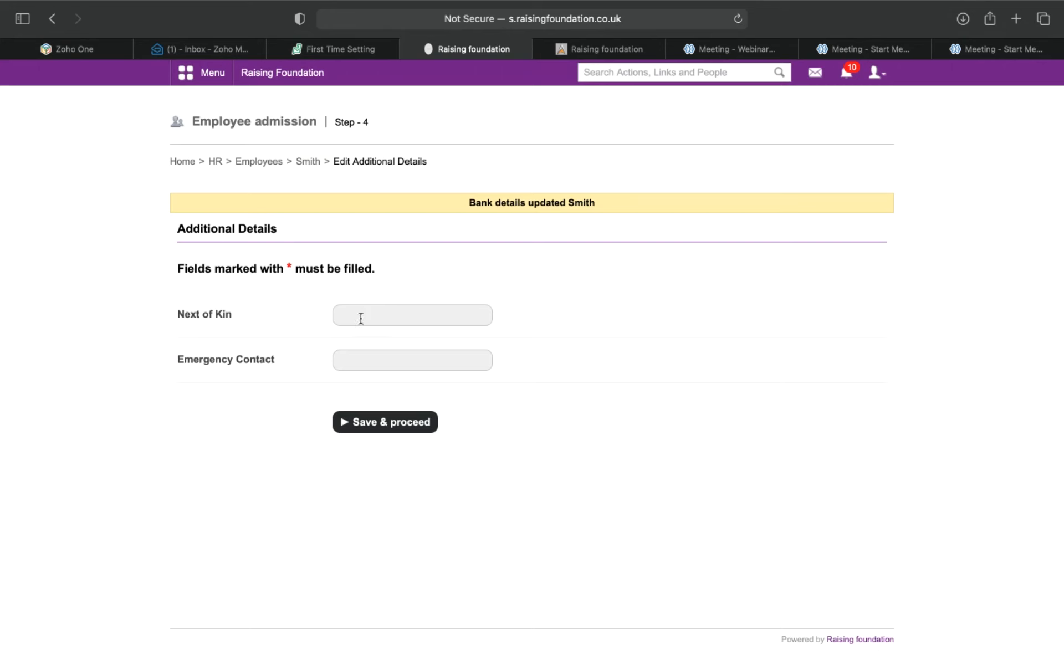
{"action": "left_click", "coordinate": [367, 424]}
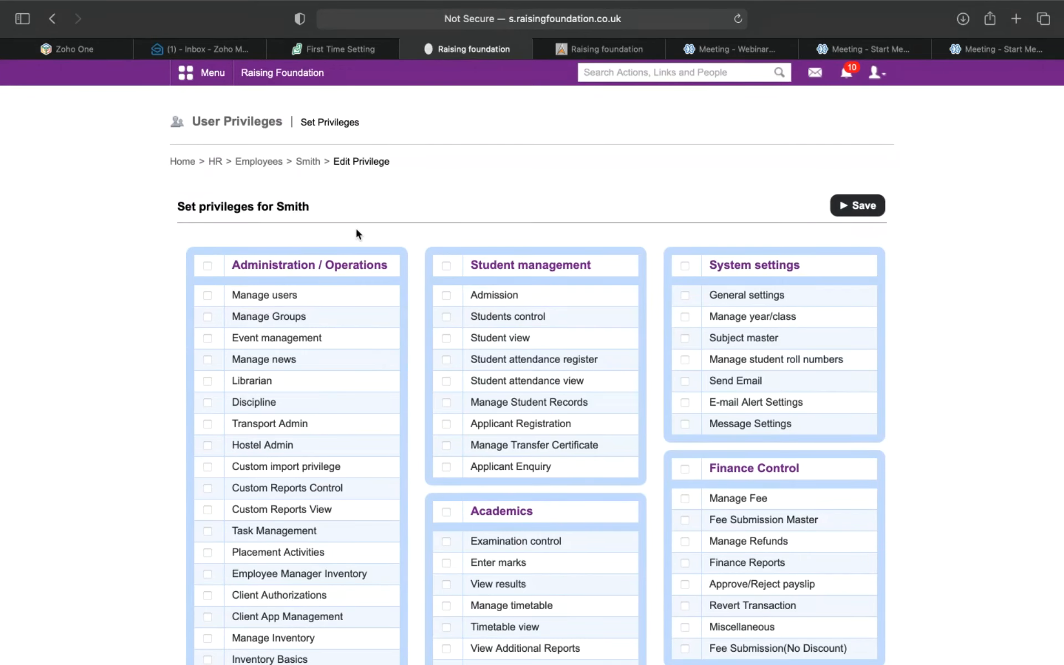
Step: Grant the new employee all privileges in the Academics group and save the privilege settings
{"action": "scroll", "coordinate": [356, 231], "scroll_direction": "down", "scroll_amount": 3}
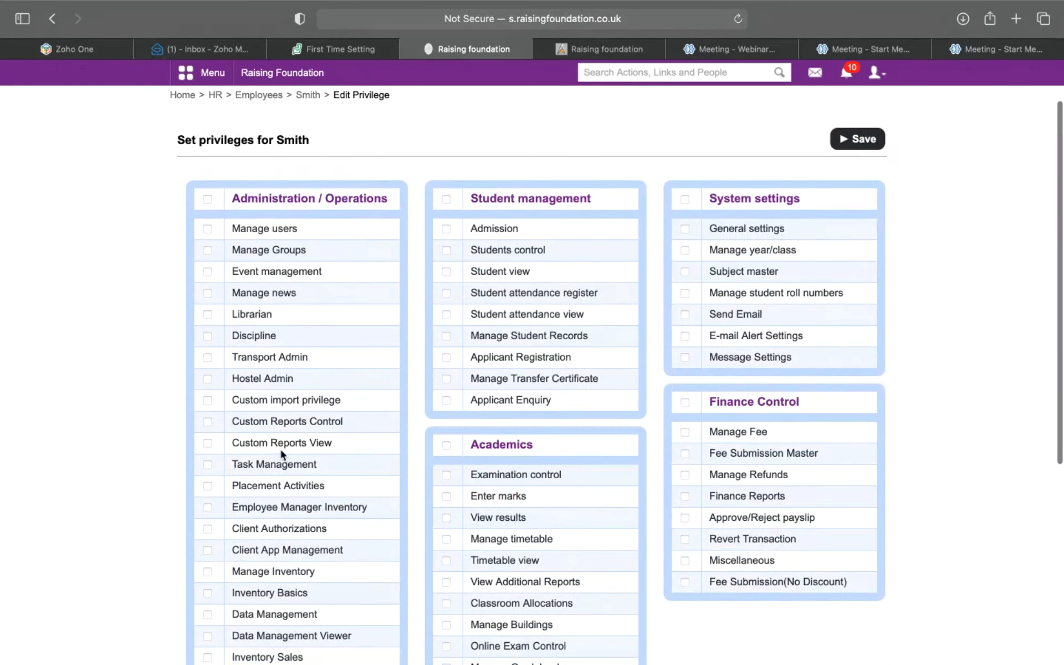
{"action": "scroll", "coordinate": [281, 453], "scroll_direction": "down", "scroll_amount": 1}
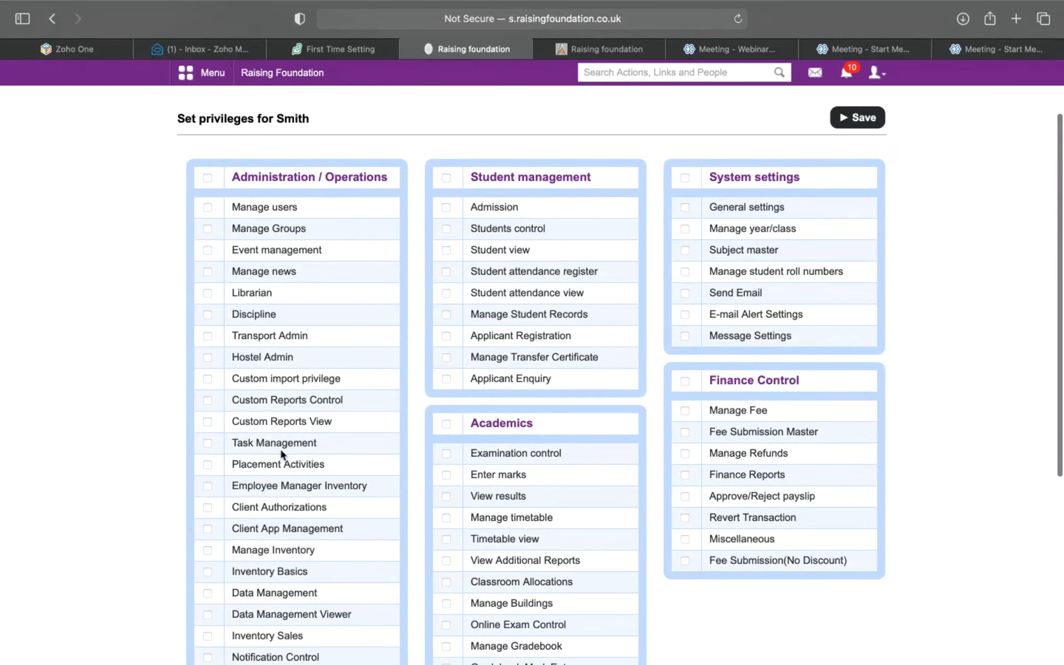
{"action": "scroll", "coordinate": [281, 453], "scroll_direction": "down", "scroll_amount": 10}
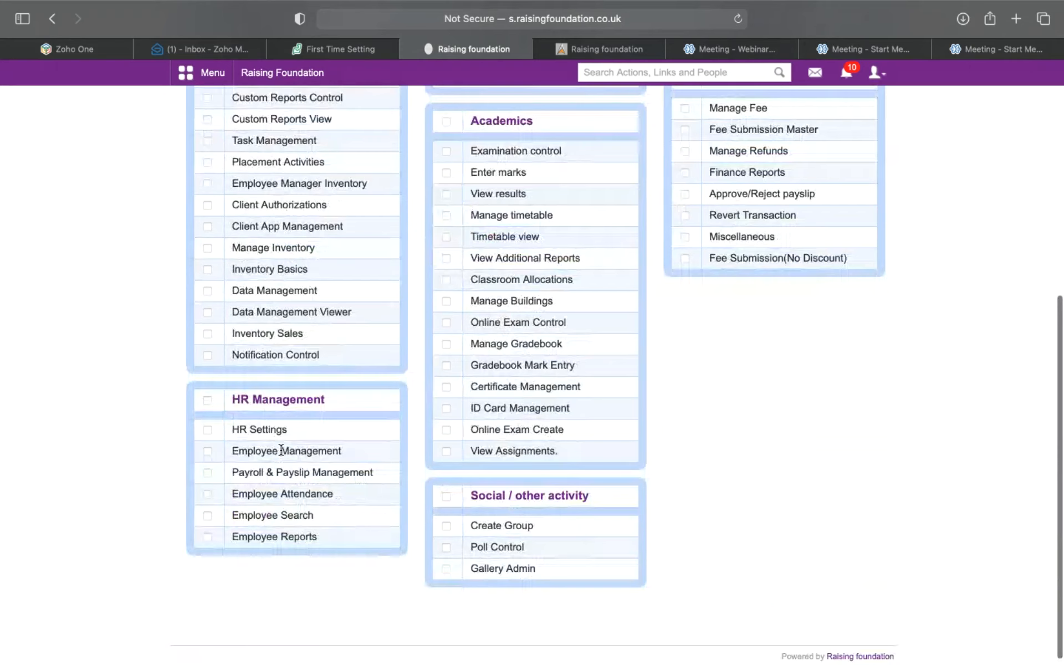
{"action": "scroll", "coordinate": [281, 450], "scroll_direction": "up", "scroll_amount": 6}
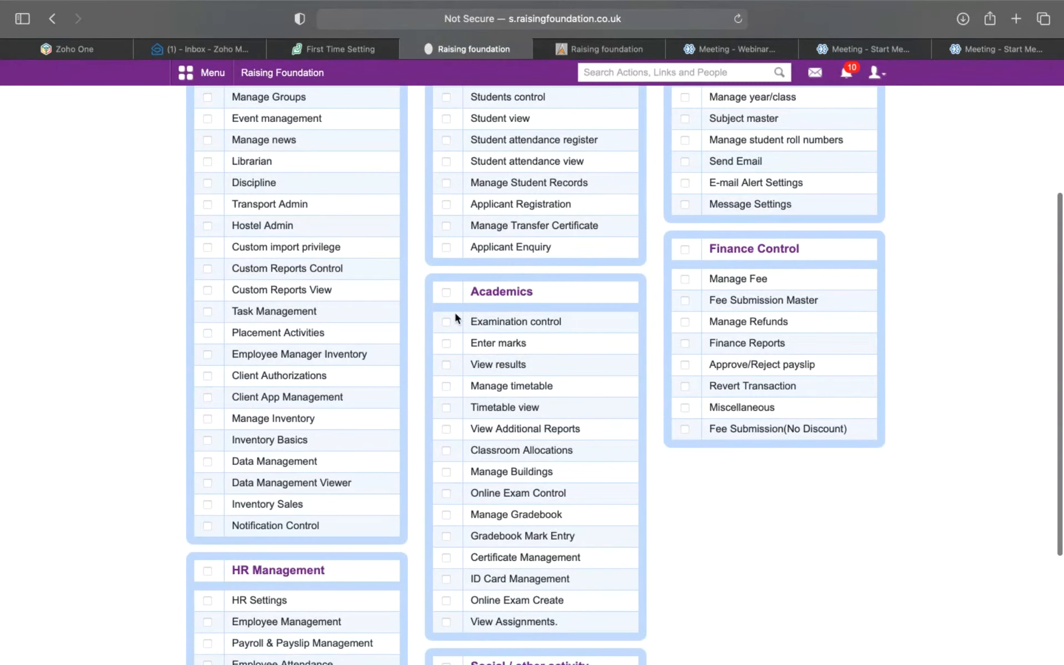
{"action": "left_click", "coordinate": [446, 292]}
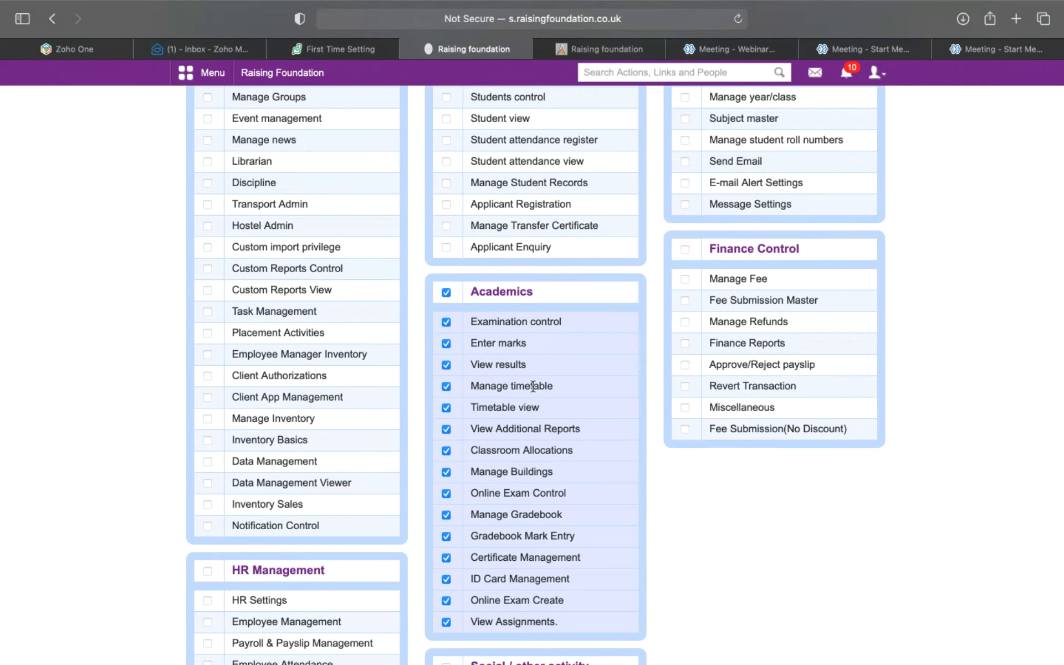
{"action": "scroll", "coordinate": [533, 386], "scroll_direction": "up", "scroll_amount": 3}
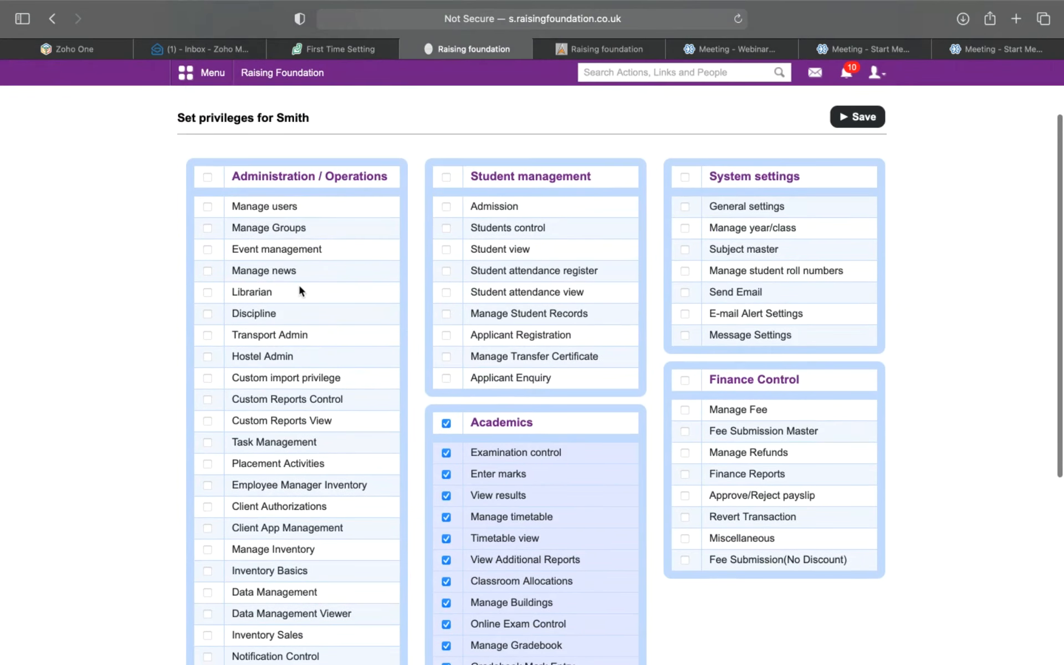
{"action": "scroll", "coordinate": [299, 287], "scroll_direction": "down", "scroll_amount": 1}
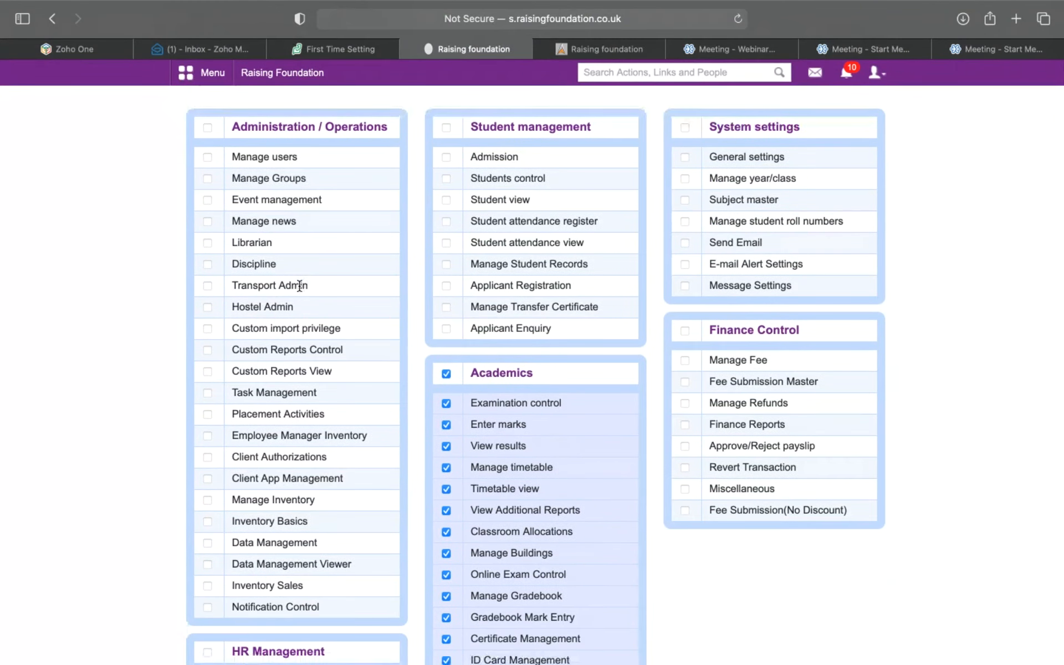
{"action": "scroll", "coordinate": [299, 286], "scroll_direction": "down", "scroll_amount": 6}
{"action": "scroll", "coordinate": [299, 286], "scroll_direction": "up", "scroll_amount": 8}
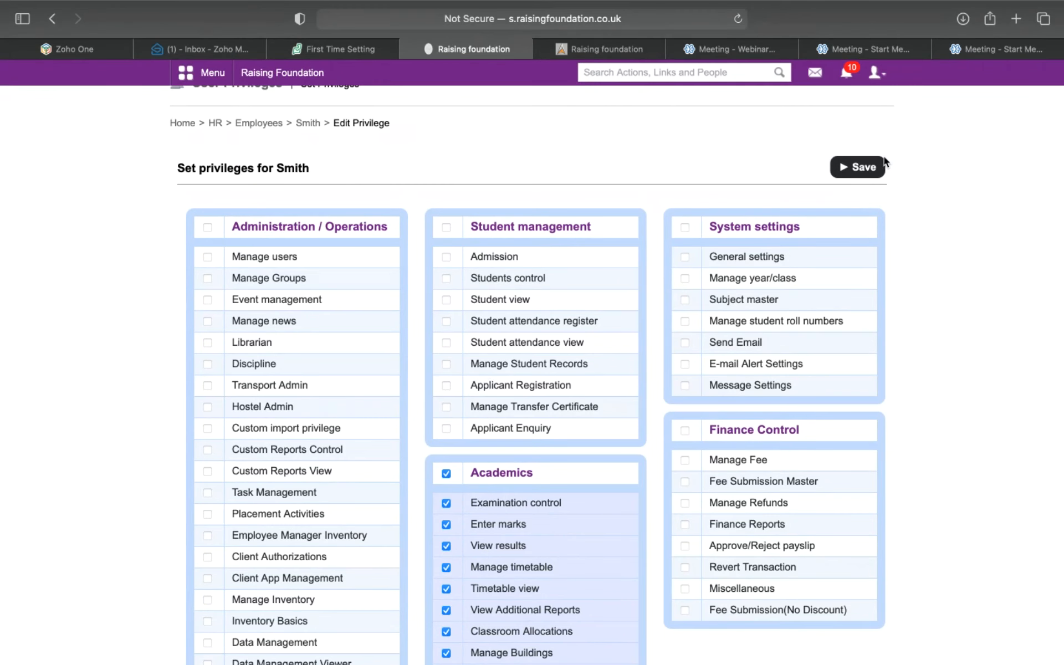
{"action": "left_click", "coordinate": [867, 167]}
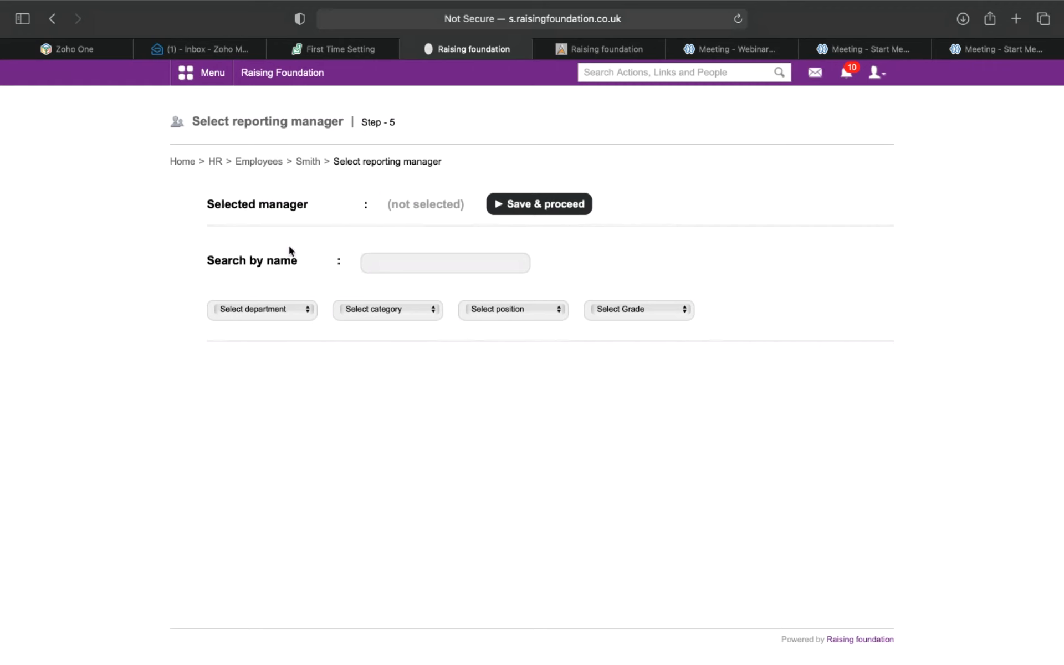
Step: Check the department choices for finding a reporting manager, and save this admission step without selecting a manager
{"action": "left_click", "coordinate": [276, 310]}
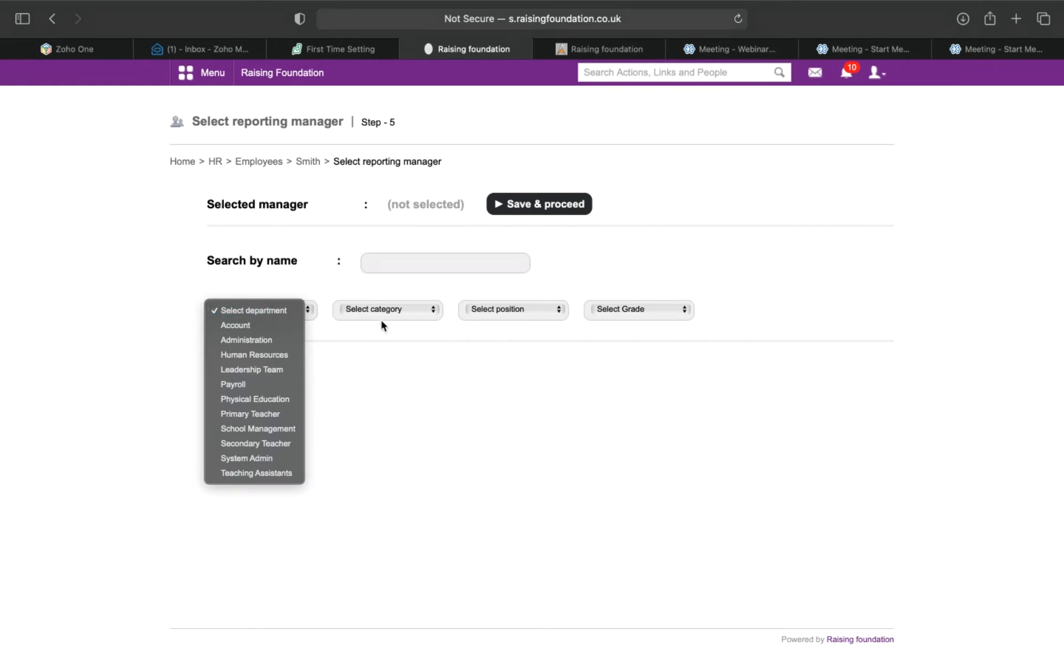
{"action": "left_click", "coordinate": [387, 347]}
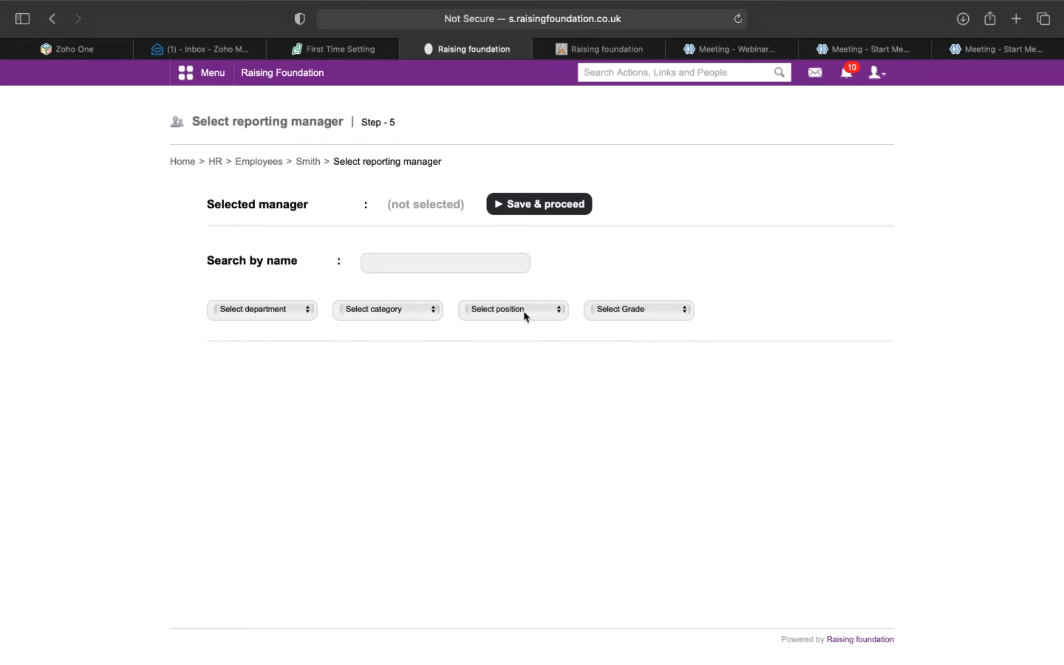
{"action": "left_click", "coordinate": [531, 212]}
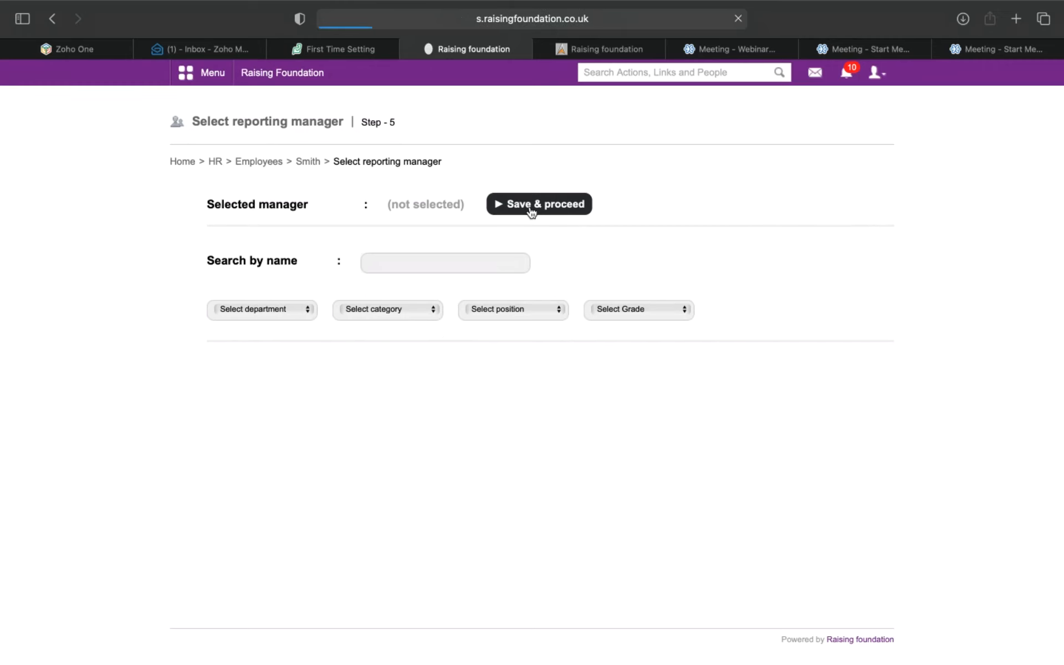
Step: Select the Human Resources payroll group without applying it, and skip the payroll step of the admission
{"action": "left_click", "coordinate": [361, 278]}
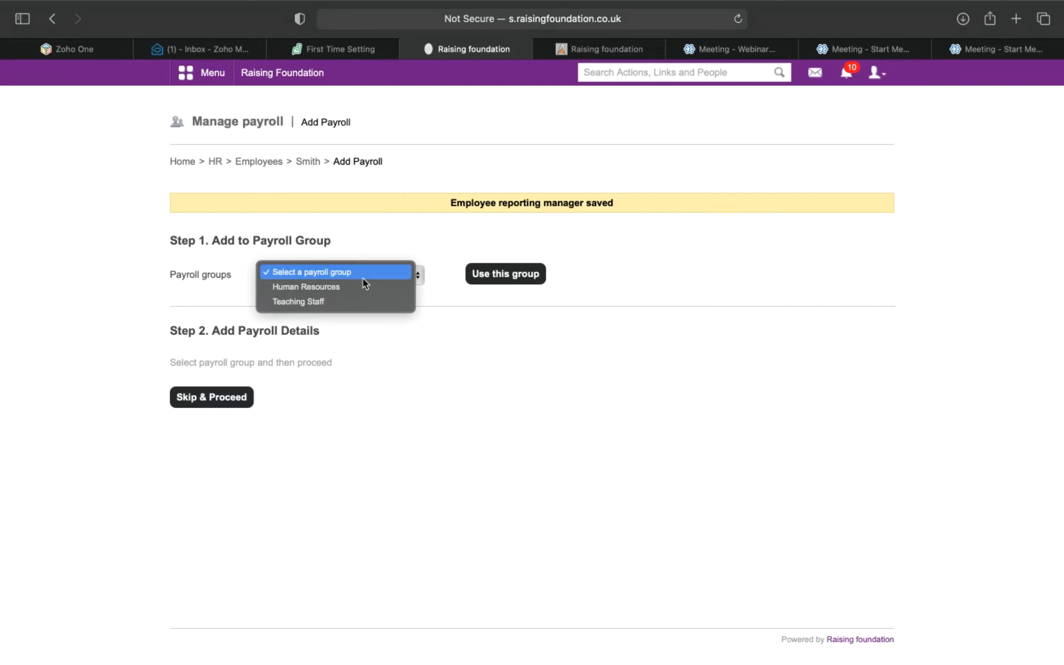
{"action": "left_click", "coordinate": [364, 286]}
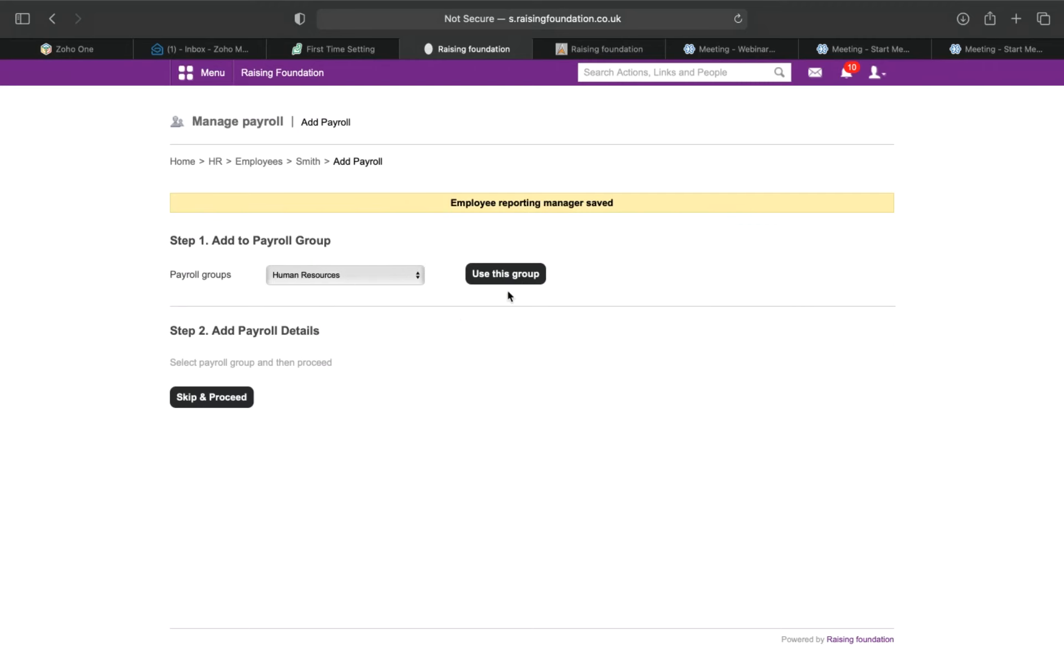
{"action": "left_click", "coordinate": [220, 406]}
Step: Look over the available leave groups and finish the employee admission without assigning one
{"action": "left_click", "coordinate": [325, 303]}
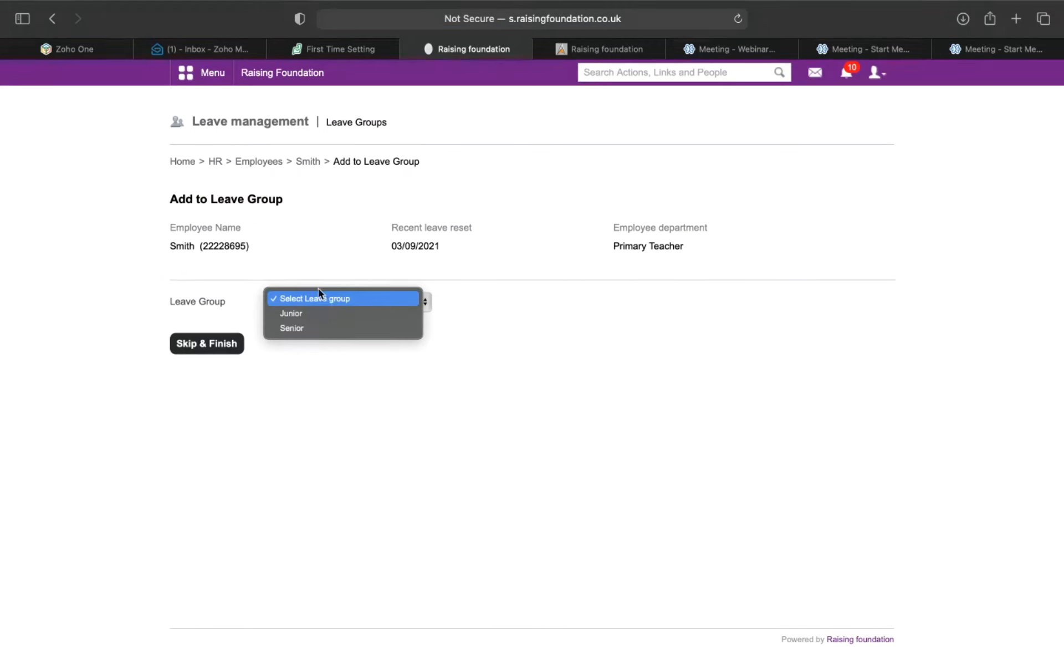
{"action": "left_click", "coordinate": [527, 329]}
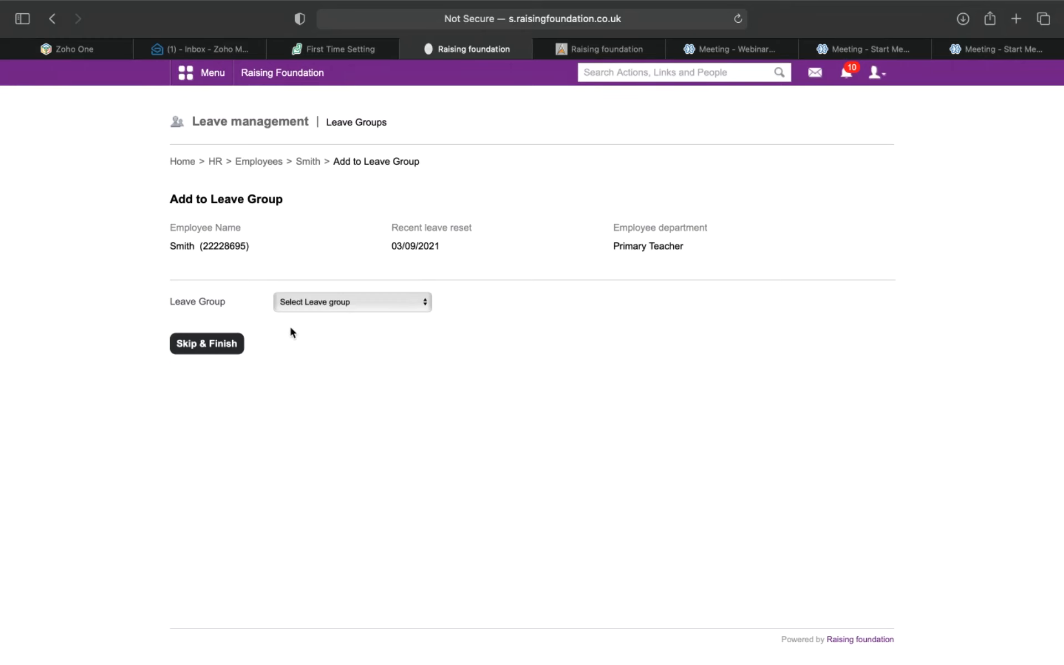
{"action": "left_click", "coordinate": [221, 353]}
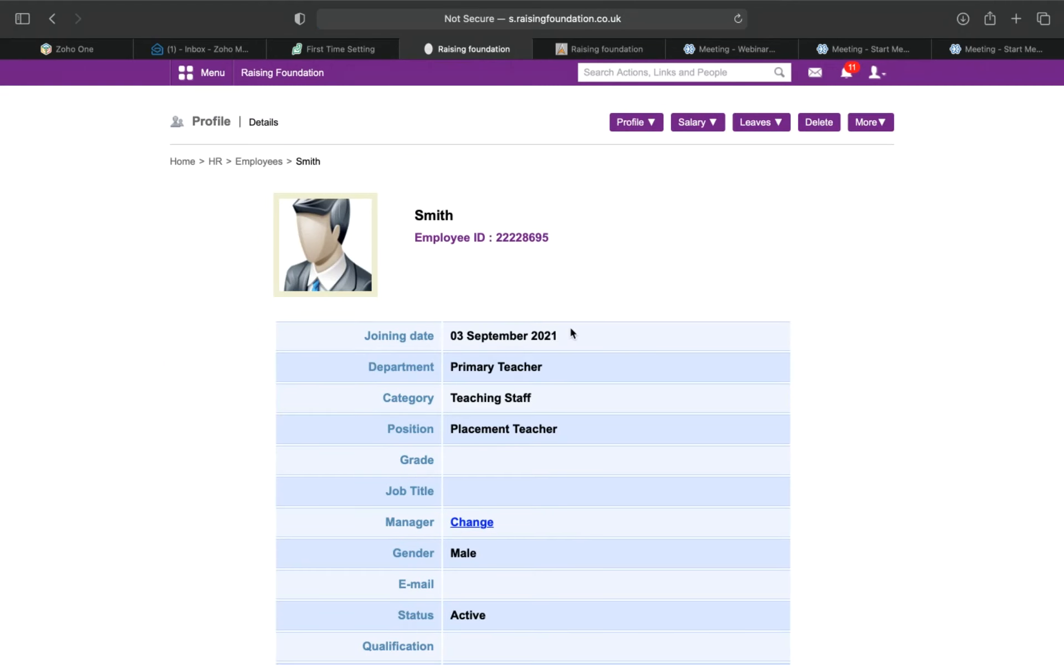
Step: Review the new employee's profile details and the available profile, salary and leave options
{"action": "scroll", "coordinate": [571, 332], "scroll_direction": "down", "scroll_amount": 3}
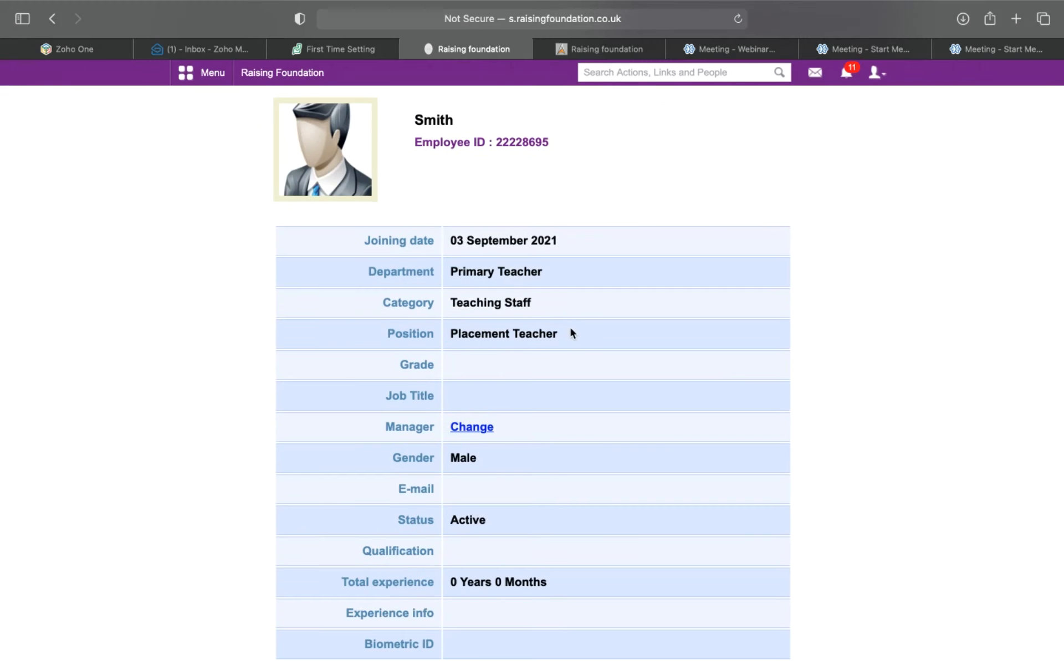
{"action": "scroll", "coordinate": [569, 325], "scroll_direction": "up", "scroll_amount": 3}
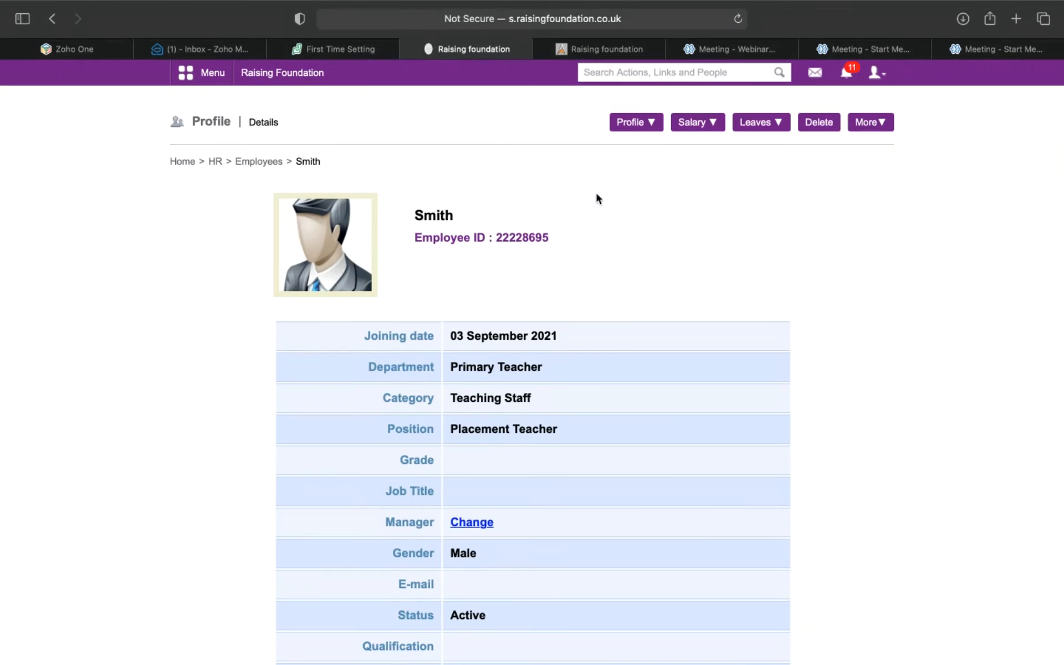
{"action": "scroll", "coordinate": [596, 197], "scroll_direction": "down", "scroll_amount": 5}
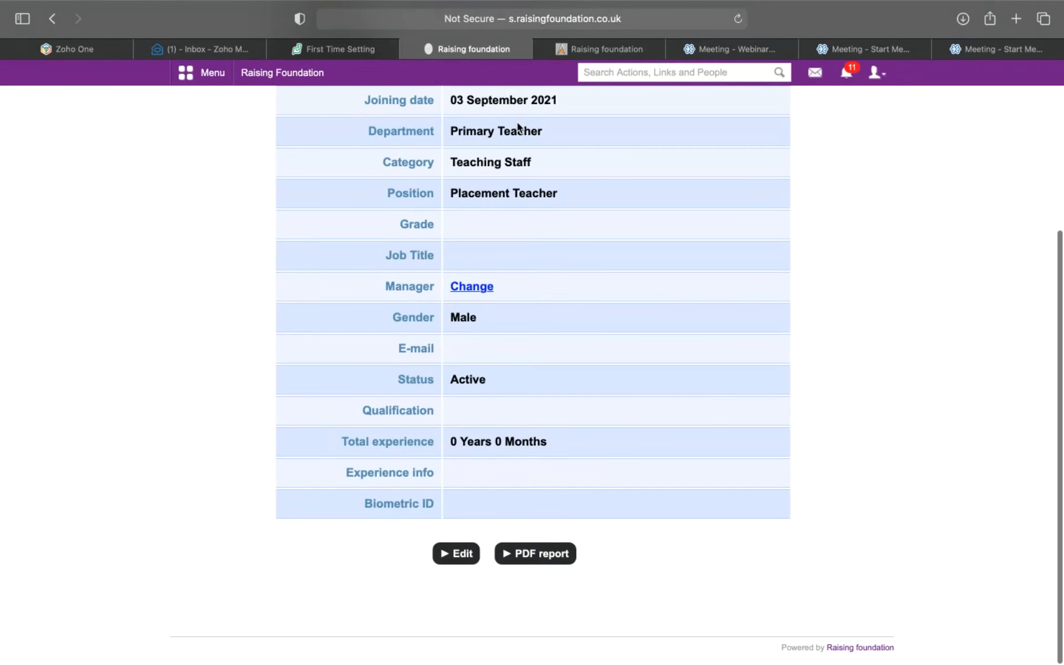
{"action": "scroll", "coordinate": [420, 245], "scroll_direction": "up", "scroll_amount": 5}
{"action": "left_click", "coordinate": [636, 122]}
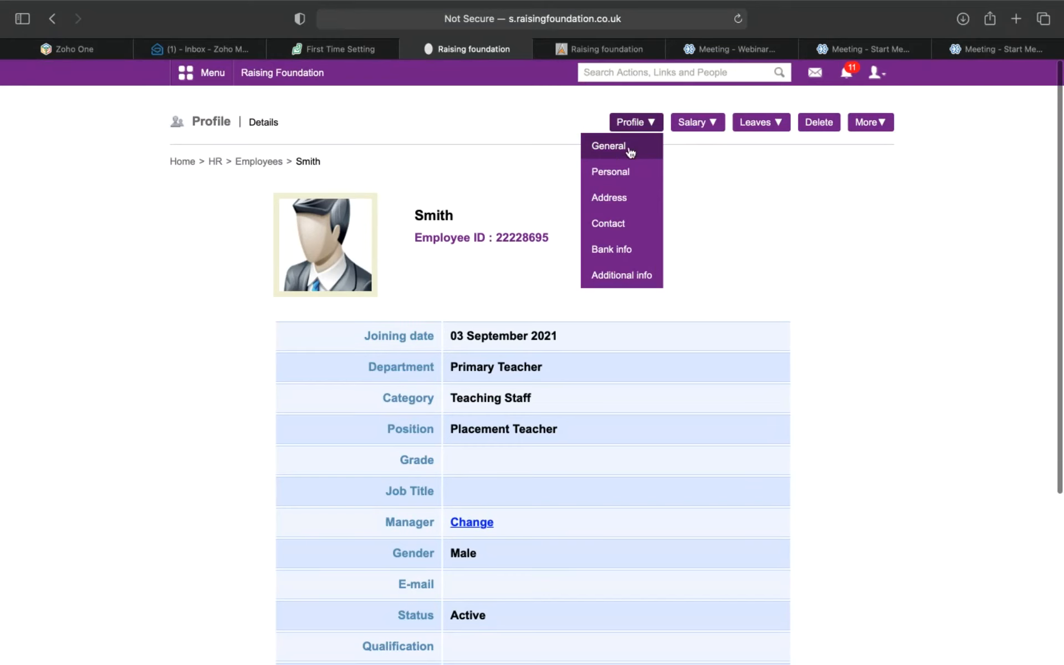
{"action": "left_click", "coordinate": [687, 124]}
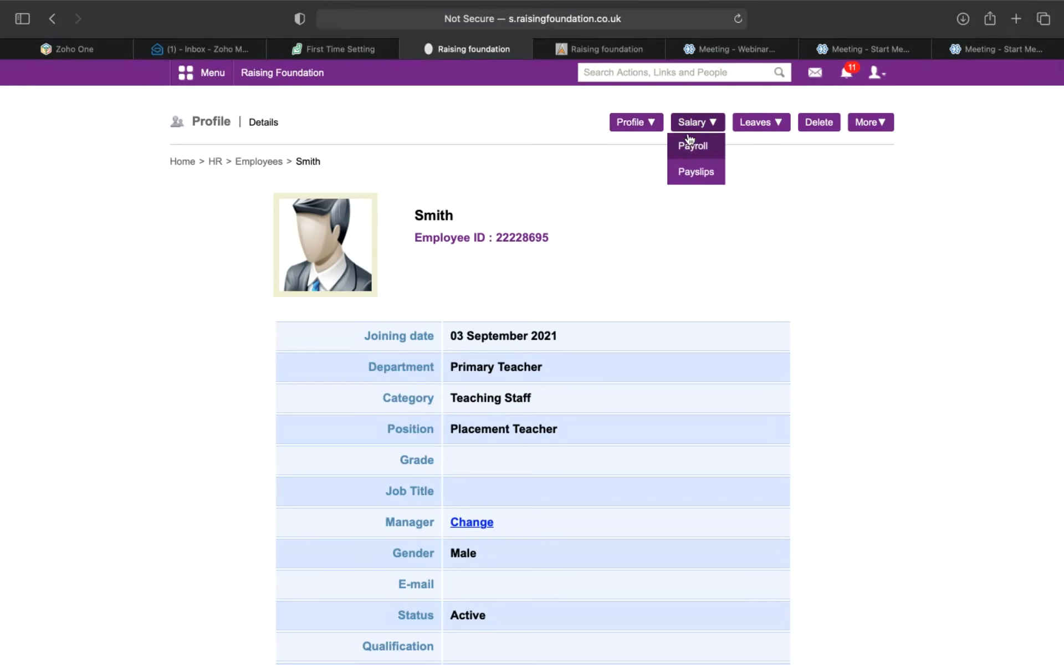
{"action": "left_click", "coordinate": [758, 123]}
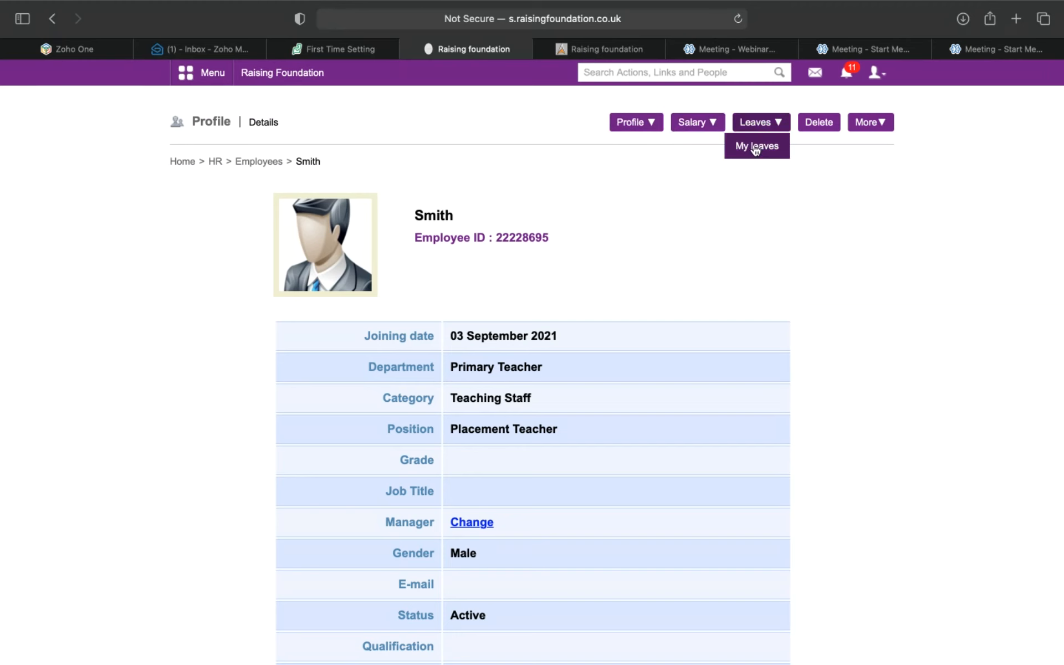
{"action": "left_click", "coordinate": [891, 122]}
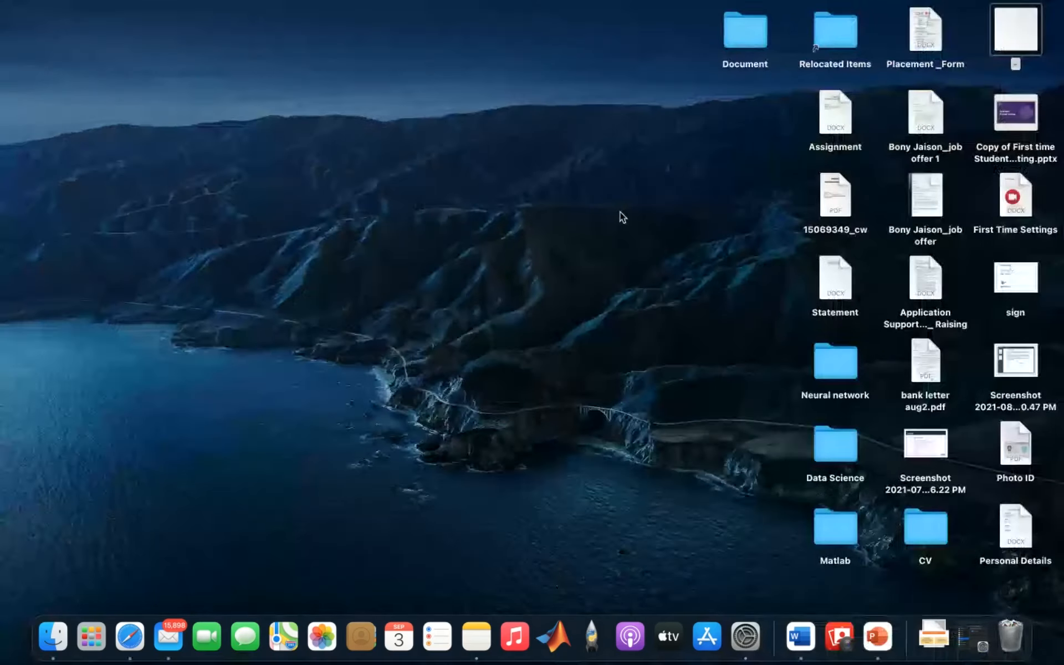
Step: Switch to the PowerPoint presentation and show slide 3 on direct and bulk employee admission
{"action": "key", "text": "super+Tab"}
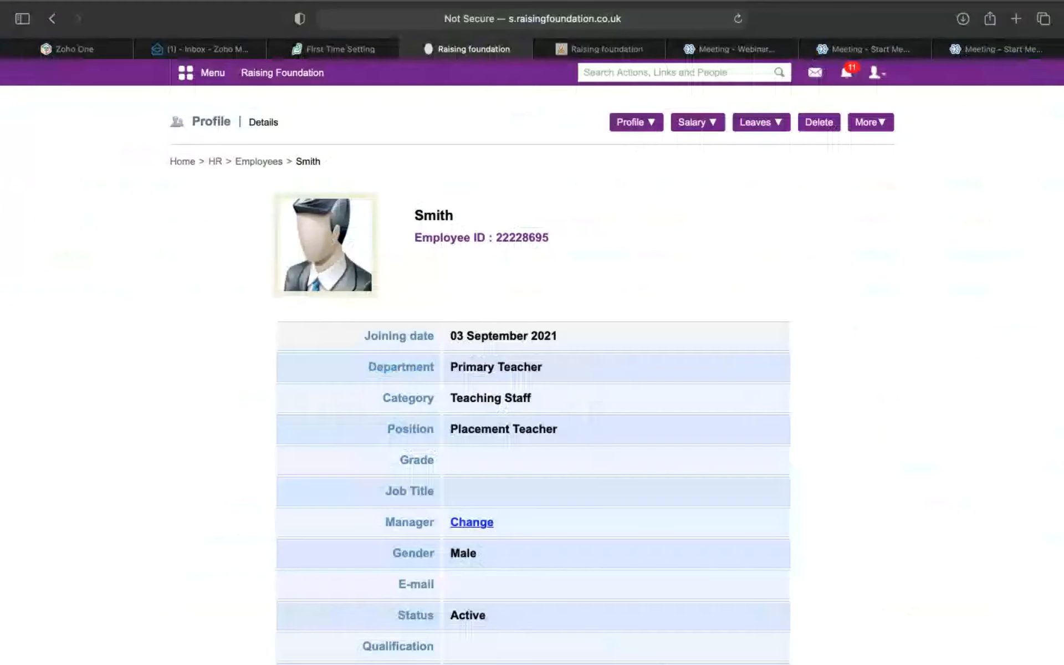
{"action": "mouse_move", "coordinate": [846, 660]}
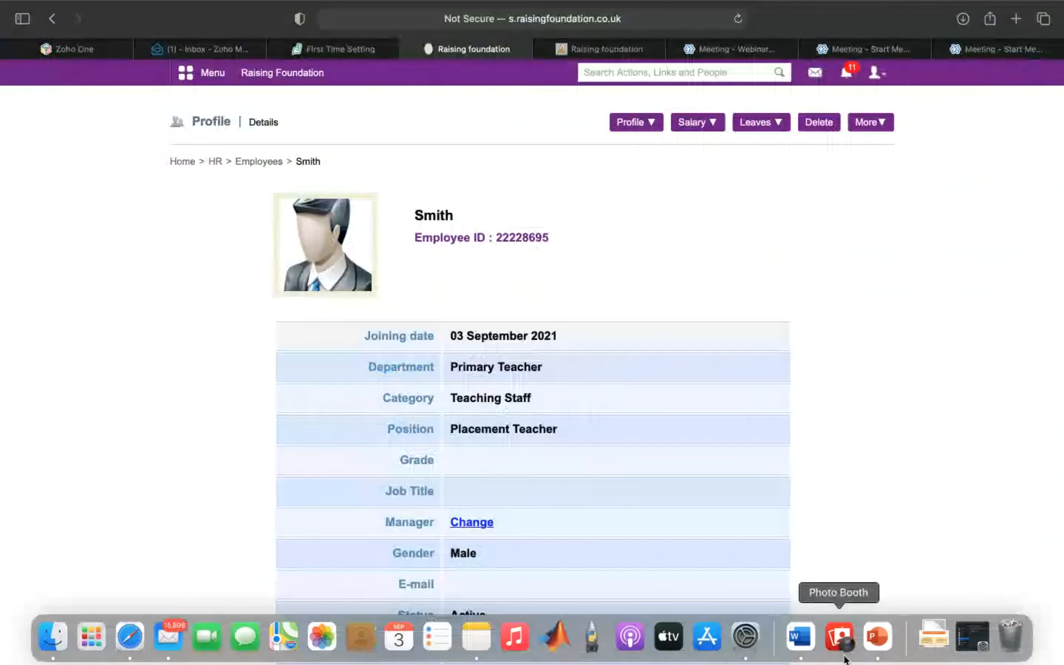
{"action": "left_click", "coordinate": [883, 651]}
{"action": "left_click", "coordinate": [129, 333]}
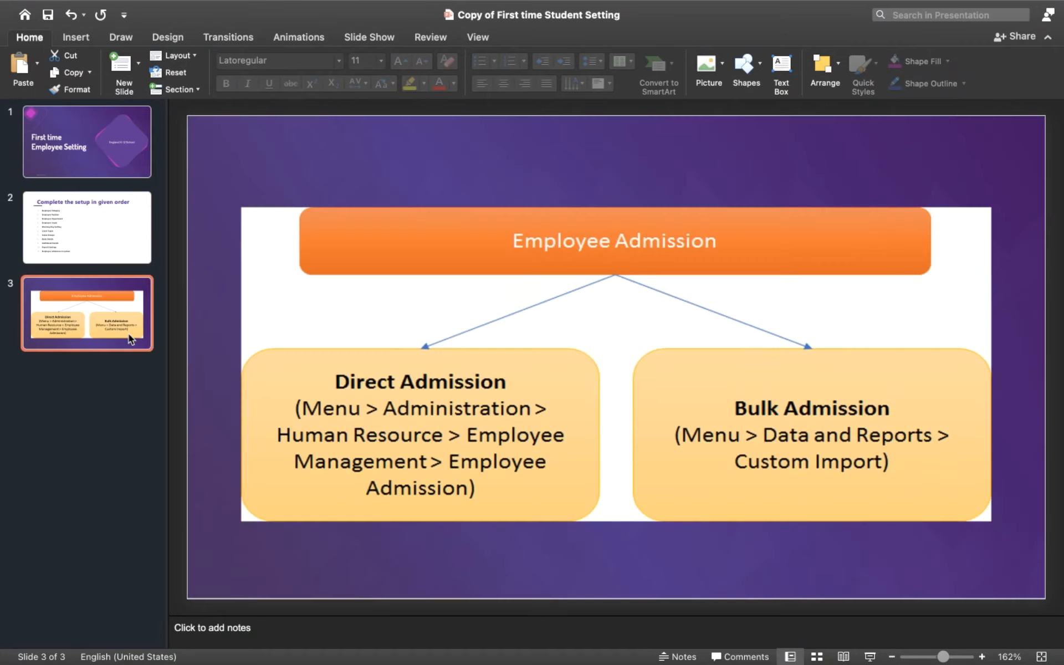